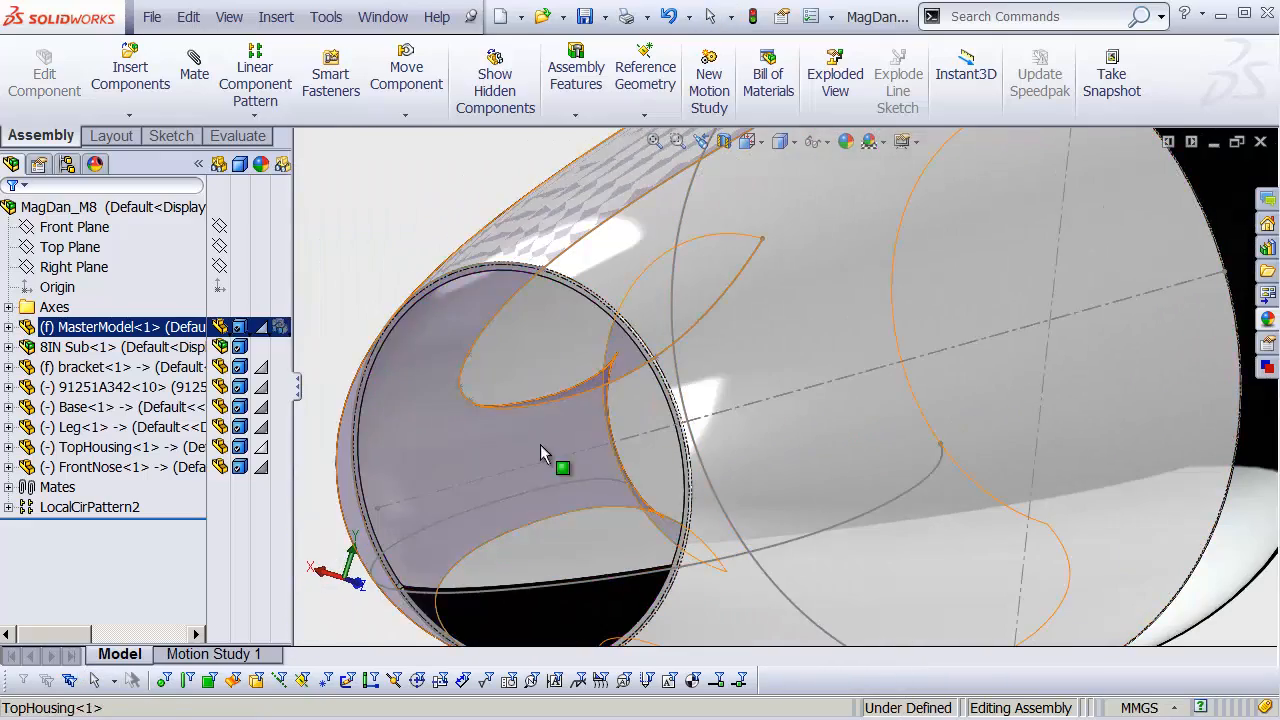
Examine the open end of the housing and the MasterModel reference surface that extends beyond it.
{"action": "left_click", "coordinate": [551, 446]}
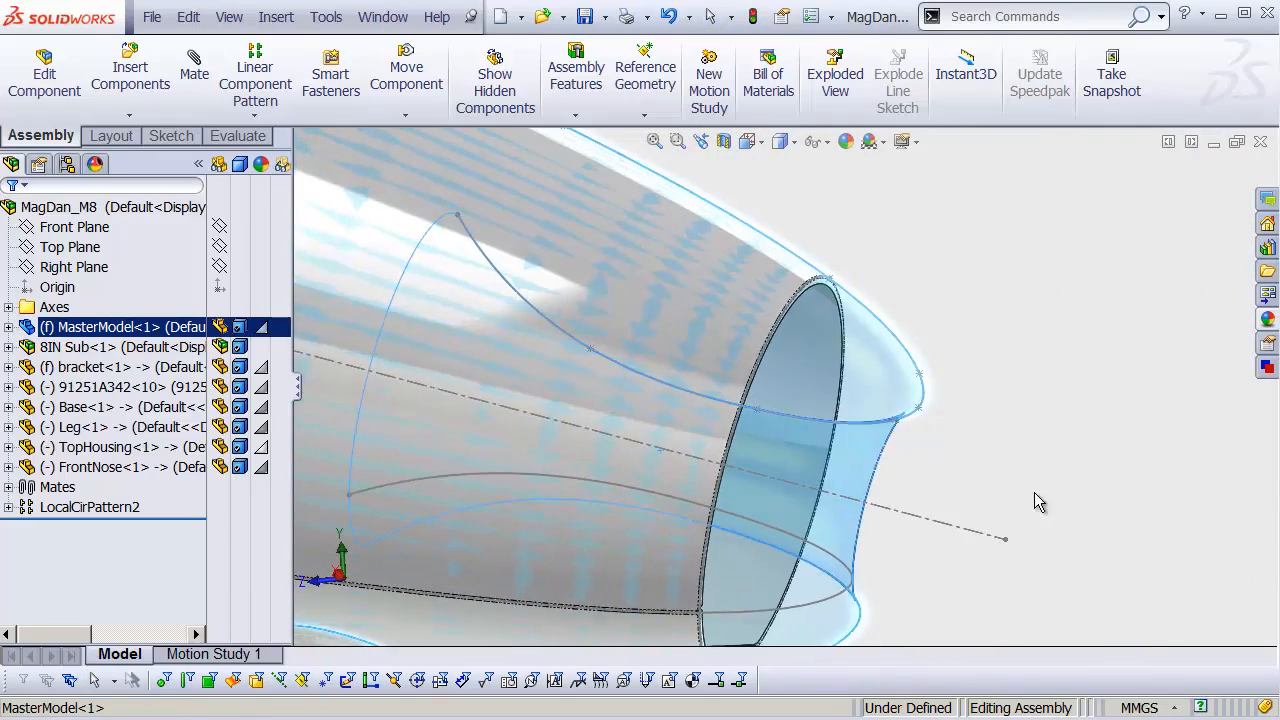
{"action": "left_click", "coordinate": [1037, 503]}
{"action": "middle_click_drag", "start_coordinate": [1037, 503], "coordinate": [1008, 455]}
{"action": "left_click", "coordinate": [884, 318]}
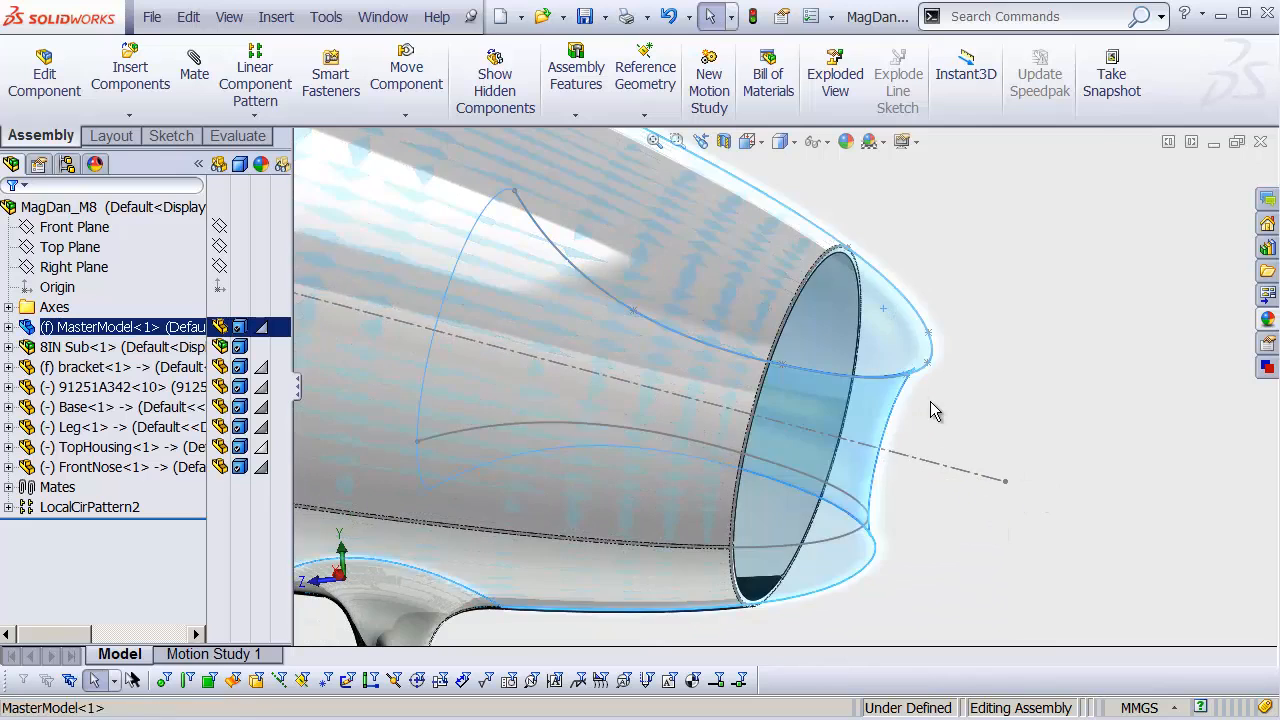
{"action": "middle_click_drag", "start_coordinate": [931, 406], "coordinate": [857, 371]}
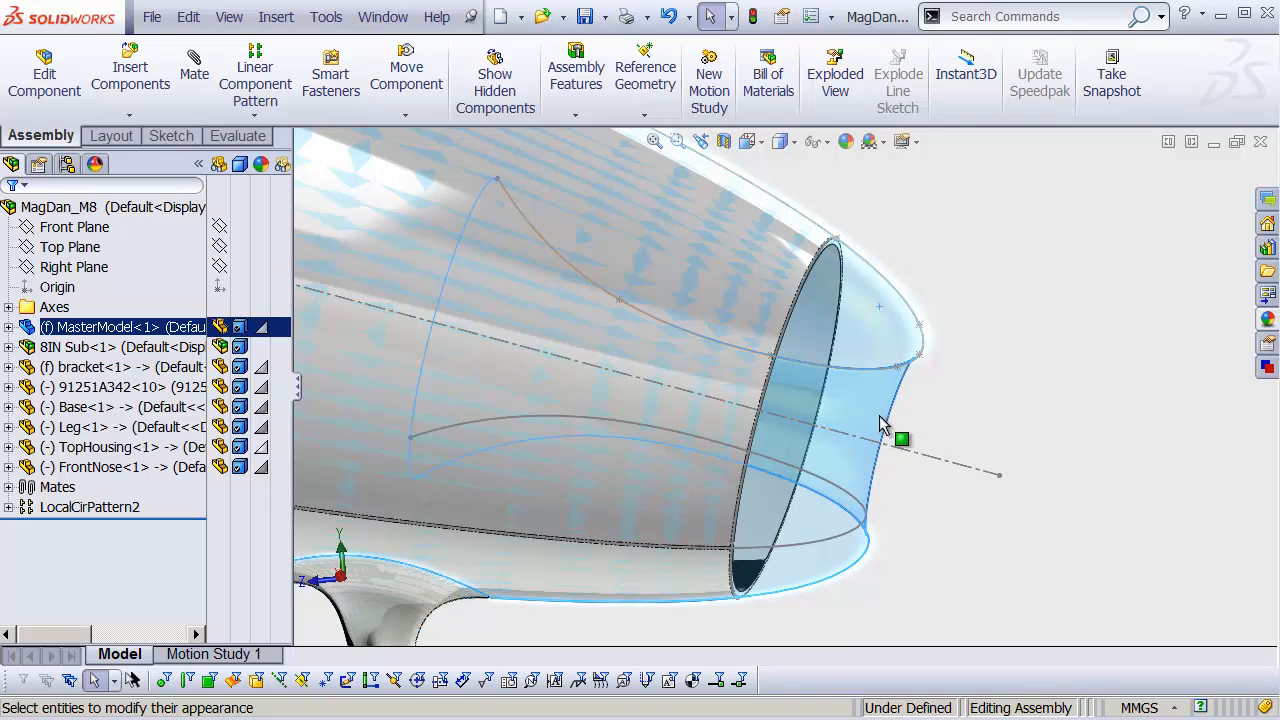
{"action": "mouse_move", "coordinate": [928, 359]}
{"action": "middle_mouse_down"}
{"action": "mouse_move", "coordinate": [906, 369]}
{"action": "mouse_move", "coordinate": [914, 380]}
{"action": "mouse_move", "coordinate": [920, 366]}
{"action": "middle_mouse_up"}
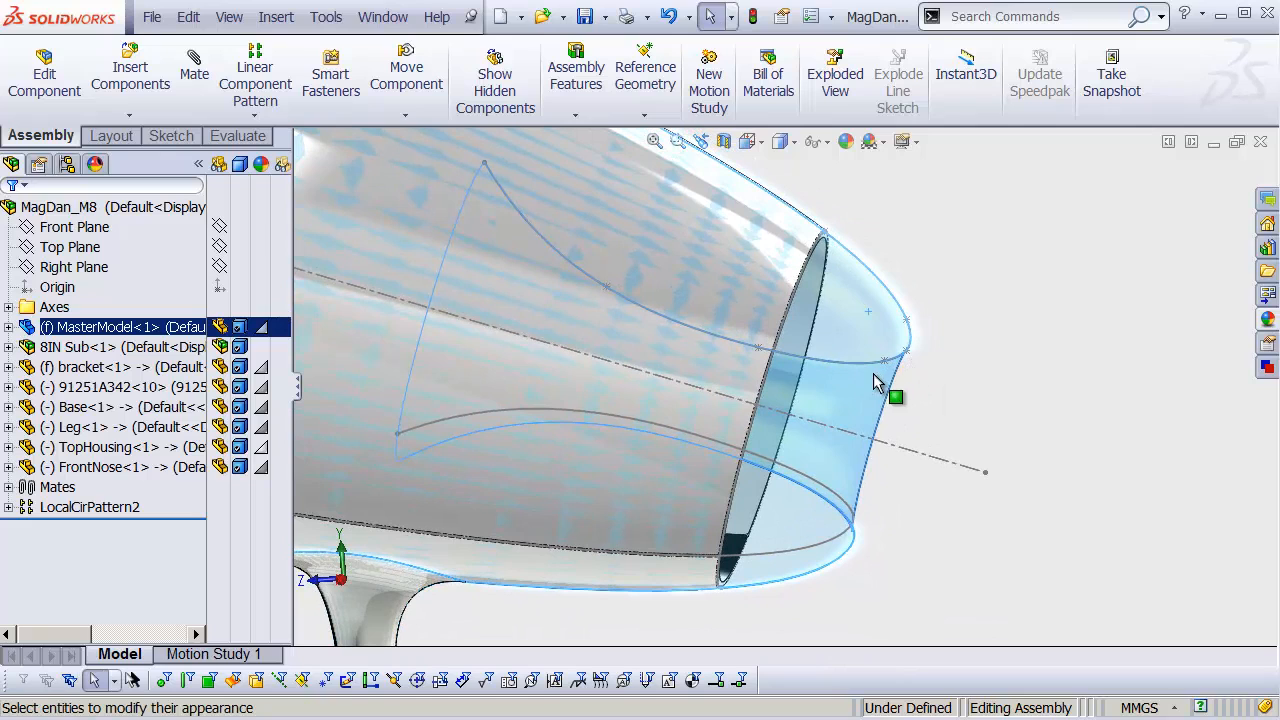
{"action": "middle_click_drag", "start_coordinate": [868, 372], "coordinate": [848, 356]}
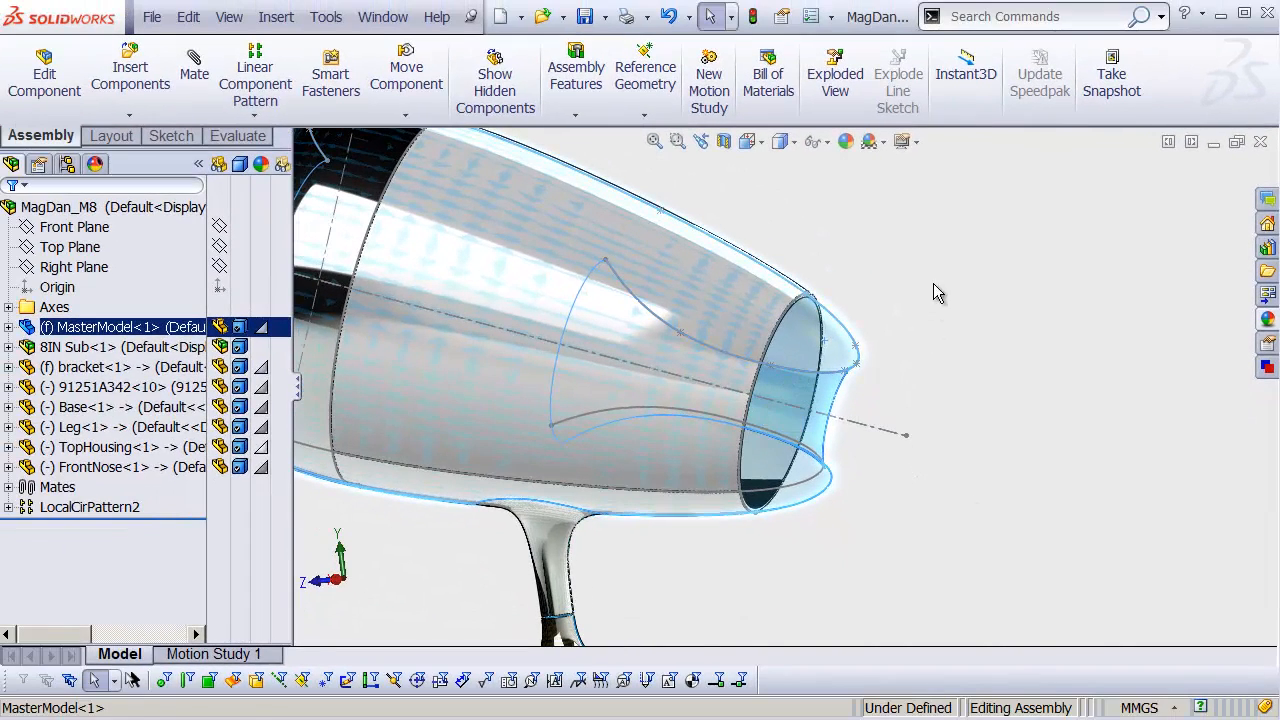
{"action": "left_click", "coordinate": [943, 369]}
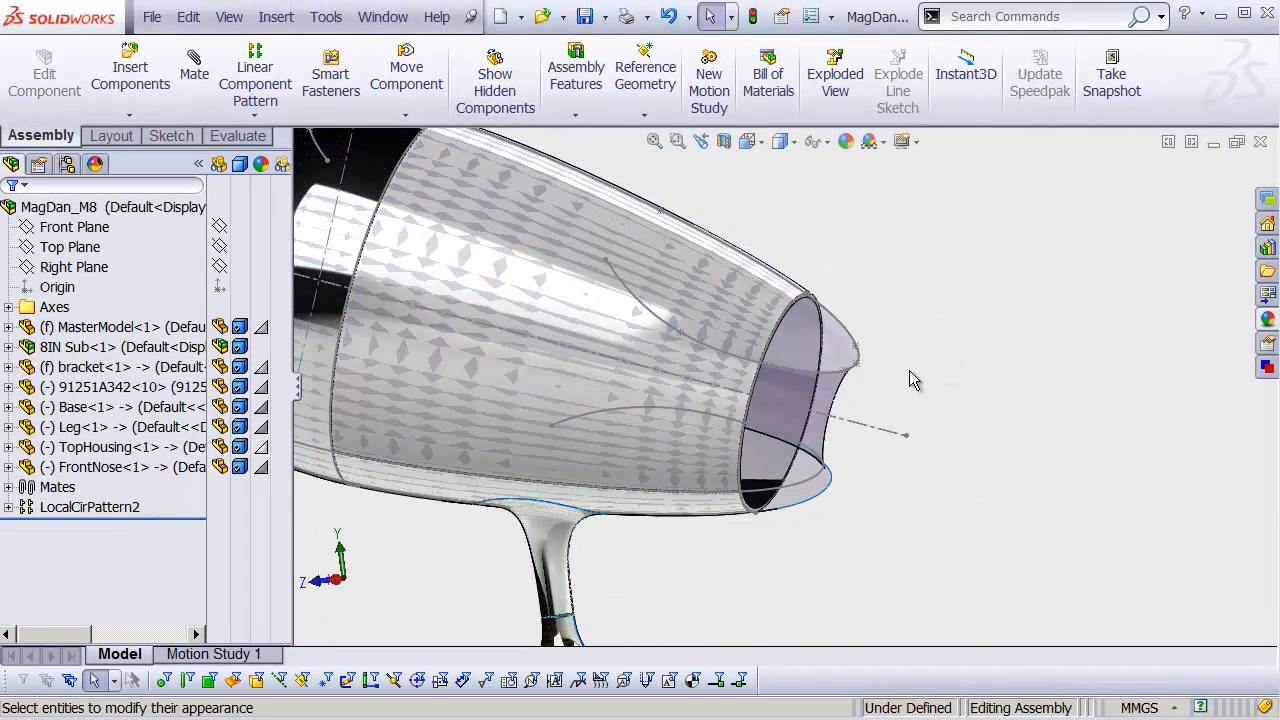
Open the MasterModel part from the assembly and edit the sketch containing the spline profile of the revolved surface.
{"action": "left_click", "coordinate": [835, 355]}
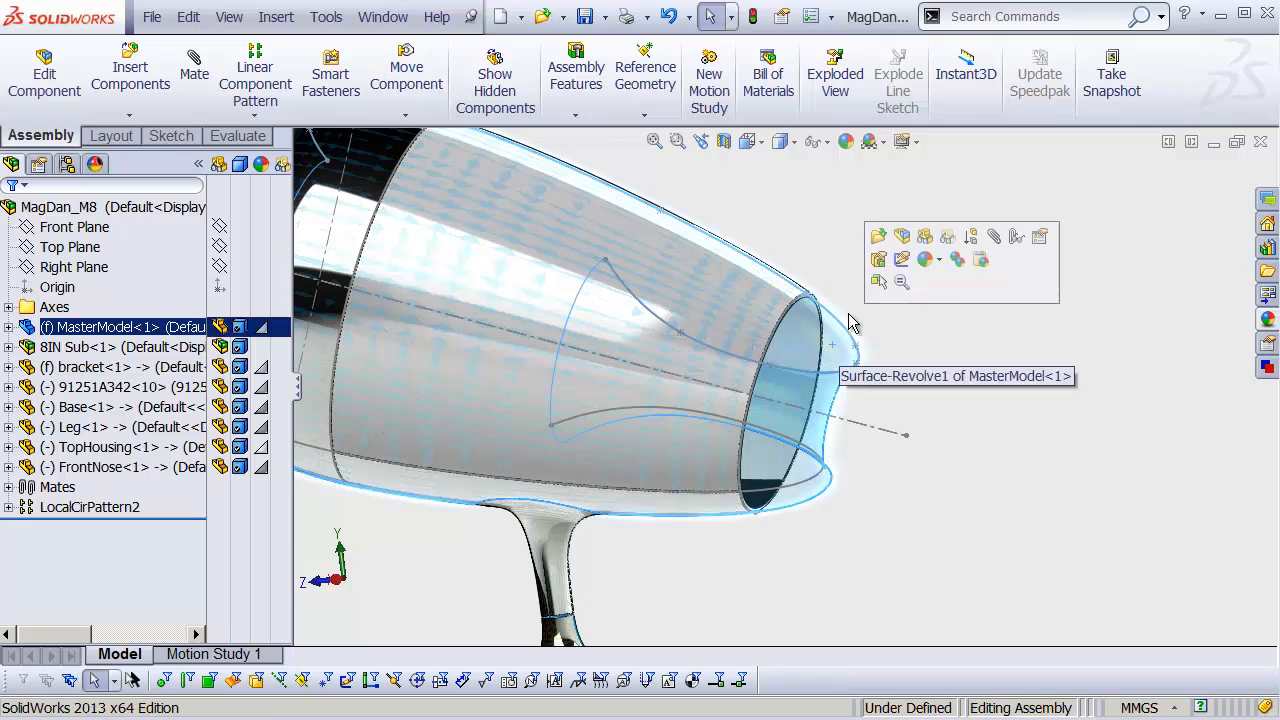
{"action": "left_click", "coordinate": [879, 237]}
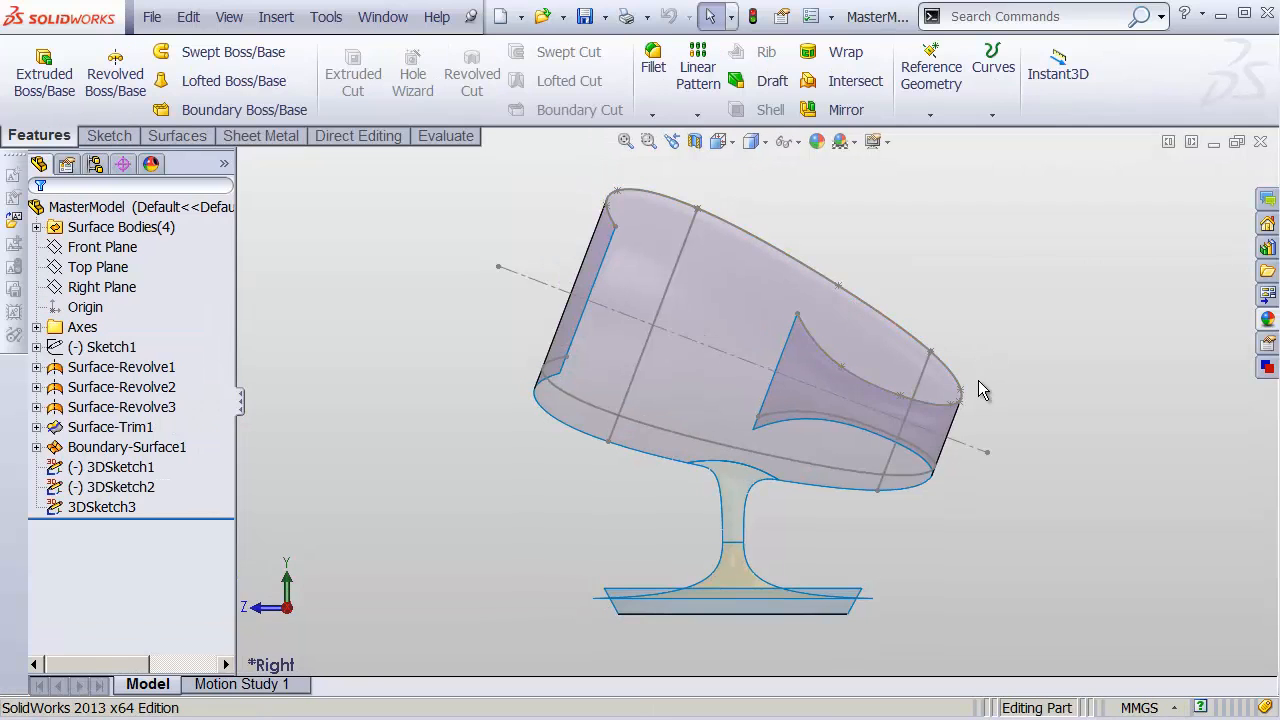
{"action": "middle_click_drag", "start_coordinate": [1038, 379], "coordinate": [1043, 338], "text": "shift"}
{"action": "middle_click_drag", "start_coordinate": [917, 386], "coordinate": [687, 376], "text": "ctrl"}
{"action": "middle_click_drag", "start_coordinate": [797, 368], "coordinate": [796, 345], "text": "shift"}
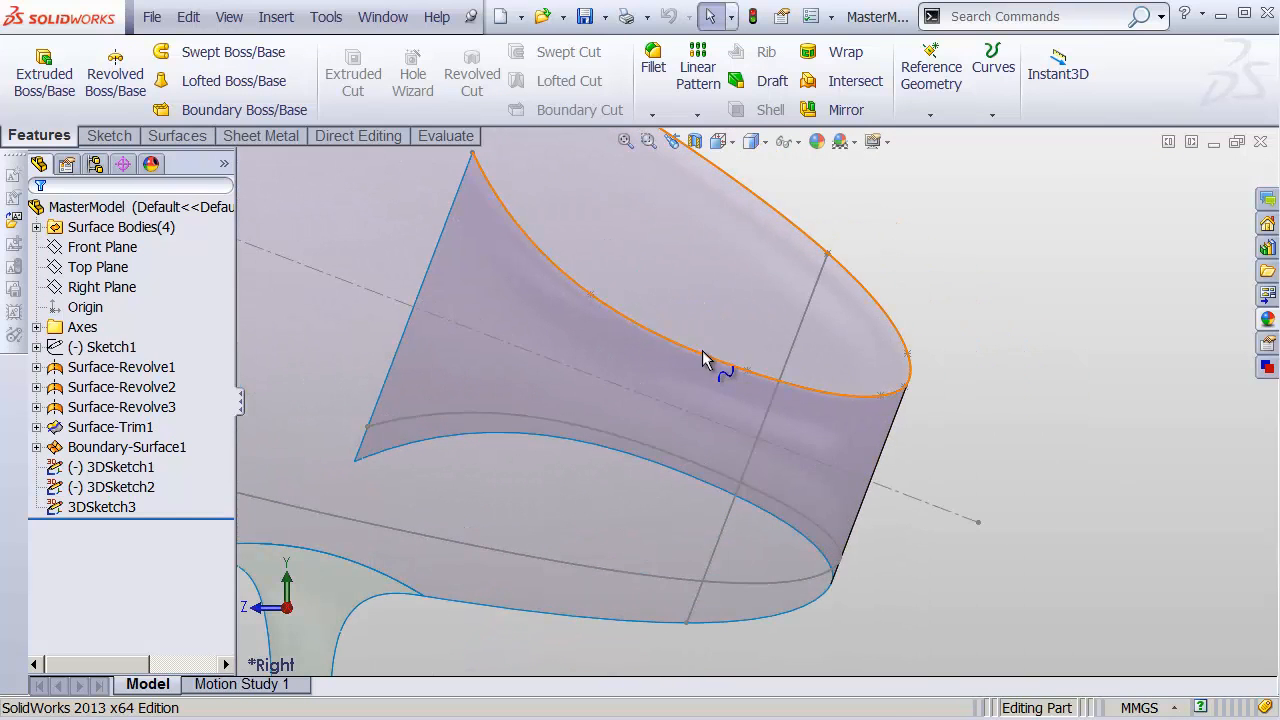
{"action": "left_click", "coordinate": [705, 353]}
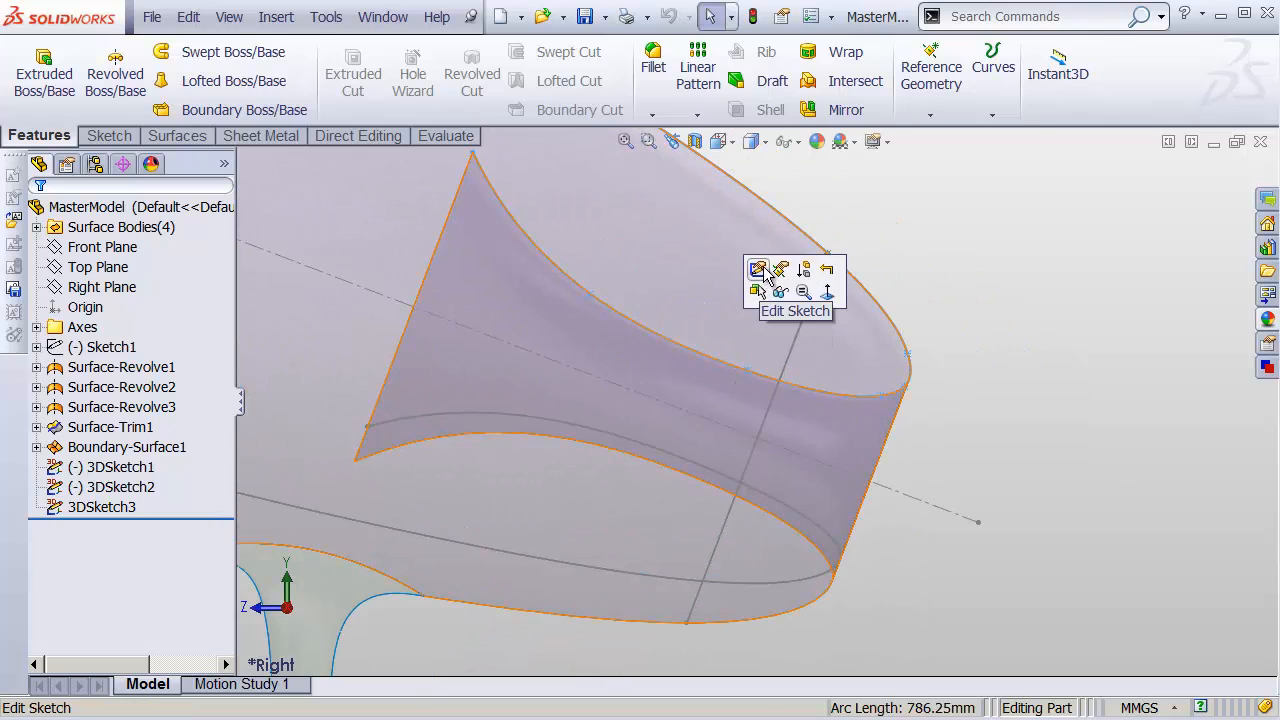
{"action": "left_click", "coordinate": [758, 270]}
Sketch a line about 101 mm long between the spline and the boom axis, and convert it to construction geometry.
{"action": "mouse_move", "coordinate": [754, 374]}
{"action": "middle_mouse_down", "text": "shift"}
{"action": "mouse_move", "coordinate": [720, 354]}
{"action": "mouse_move", "coordinate": [786, 436]}
{"action": "mouse_move", "coordinate": [706, 372]}
{"action": "middle_mouse_up", "text": "shift"}
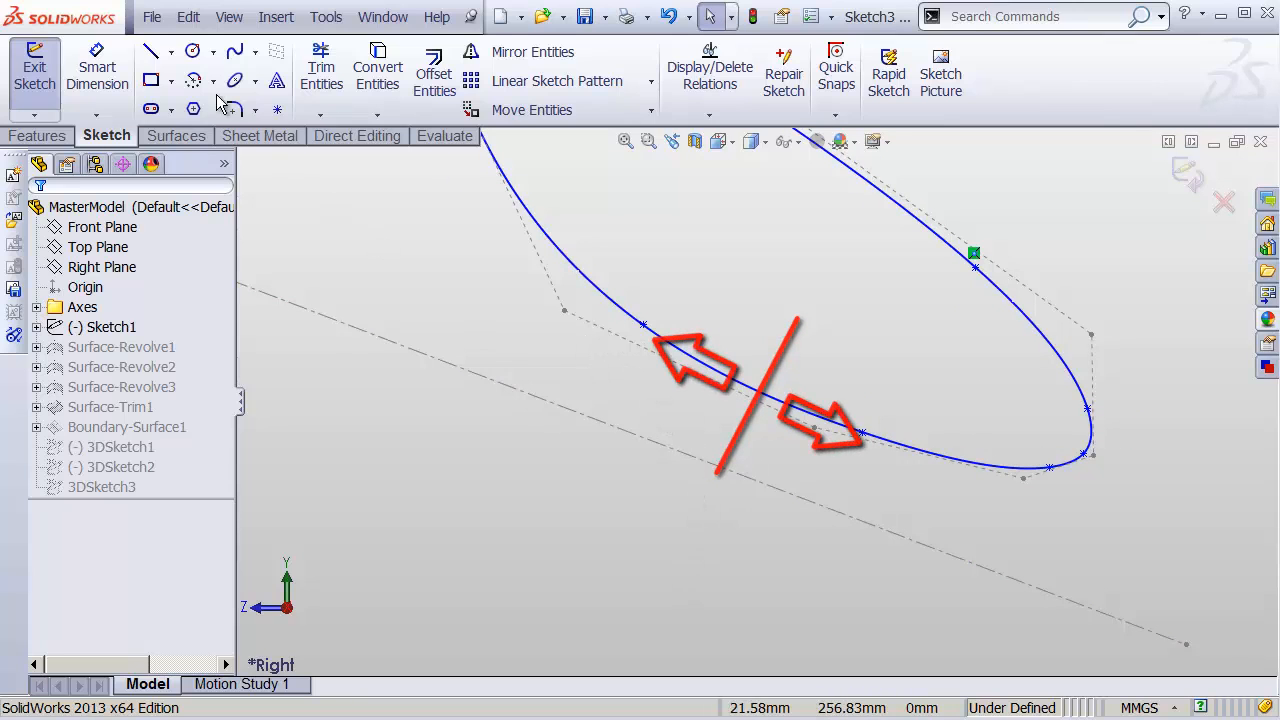
{"action": "key", "text": "l"}
{"action": "left_click", "coordinate": [622, 398]}
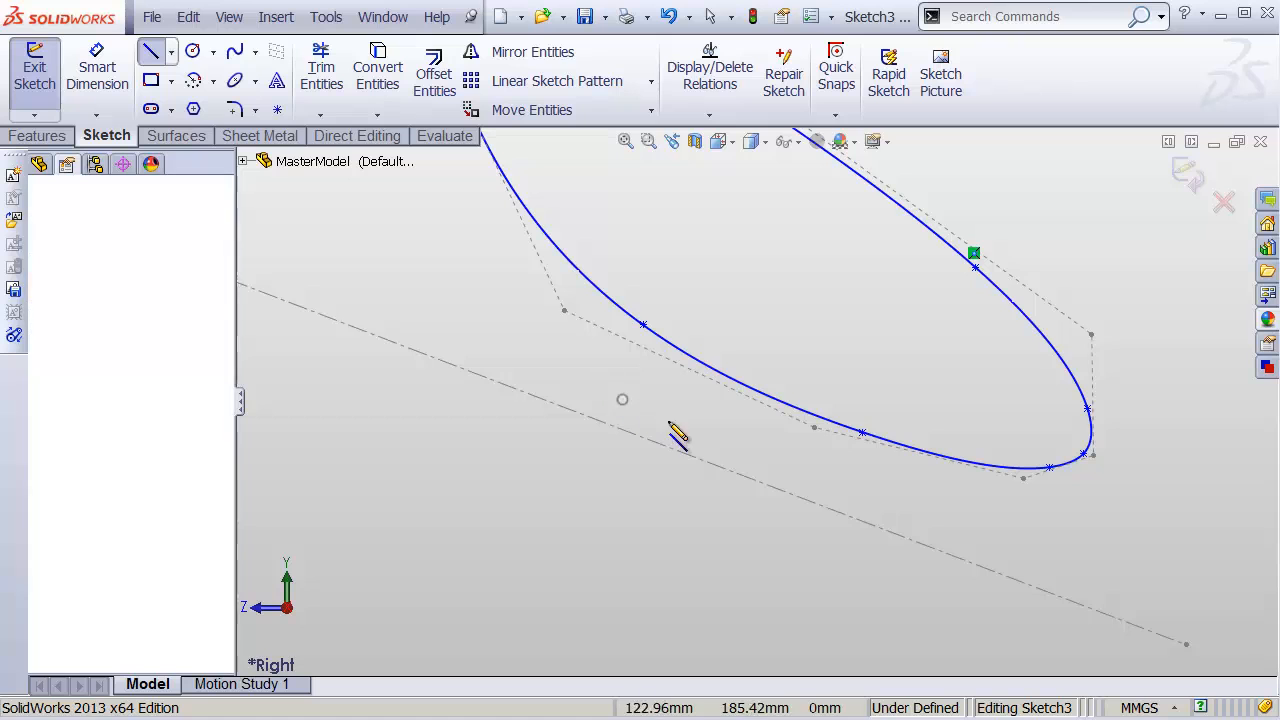
{"action": "left_click", "coordinate": [918, 513]}
{"action": "key", "text": "Escape"}
{"action": "left_click", "coordinate": [824, 480]}
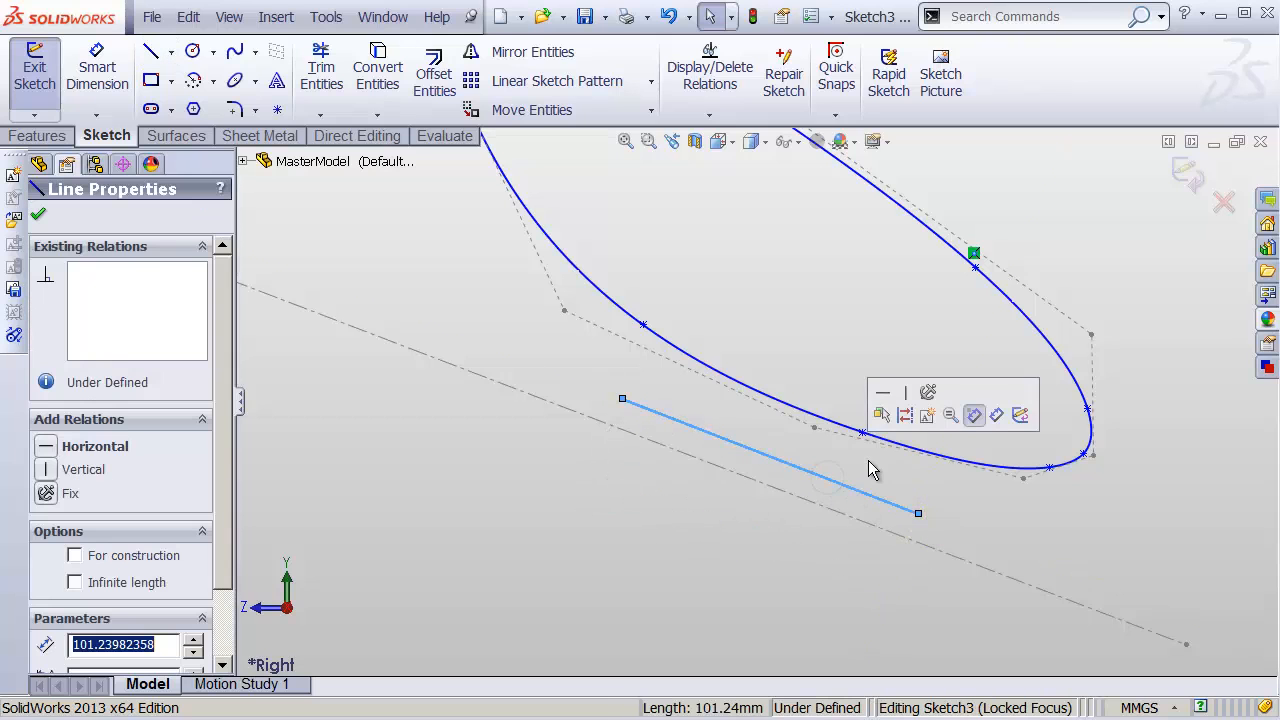
{"action": "left_click", "coordinate": [898, 414]}
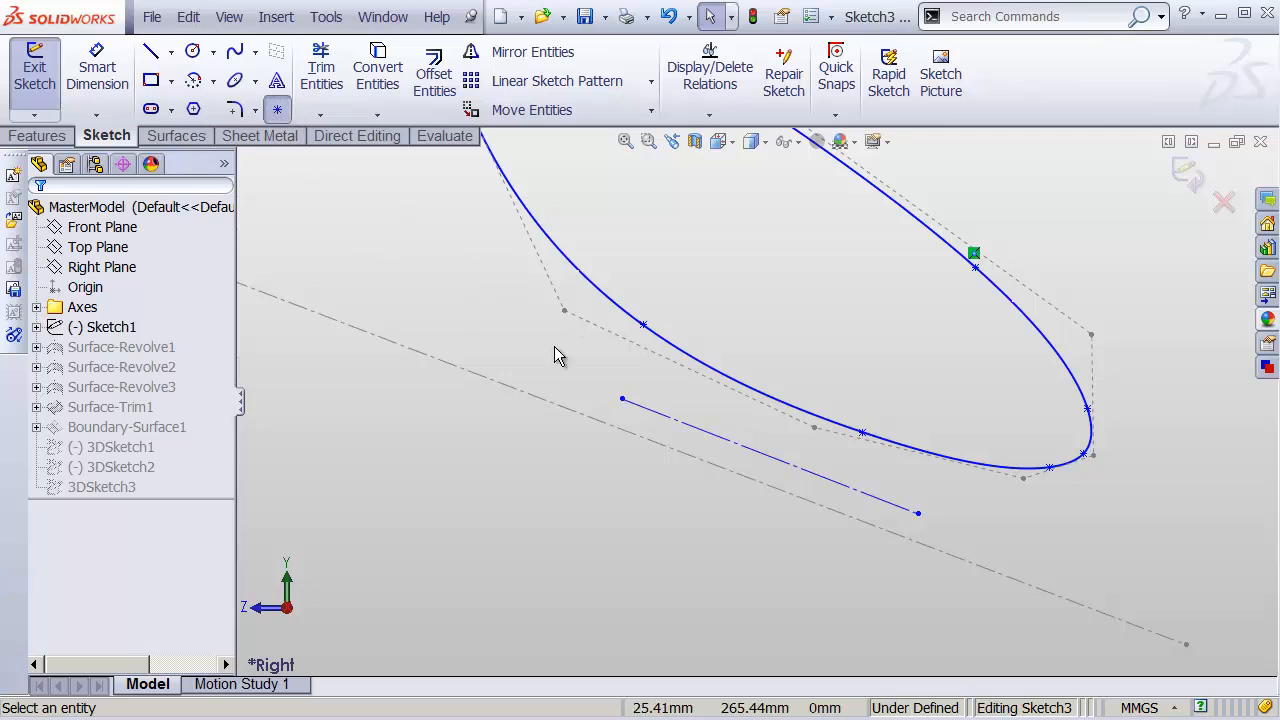
Place a point at the construction line's midpoint and add a Fix relation to the spline.
{"action": "left_click", "coordinate": [771, 456]}
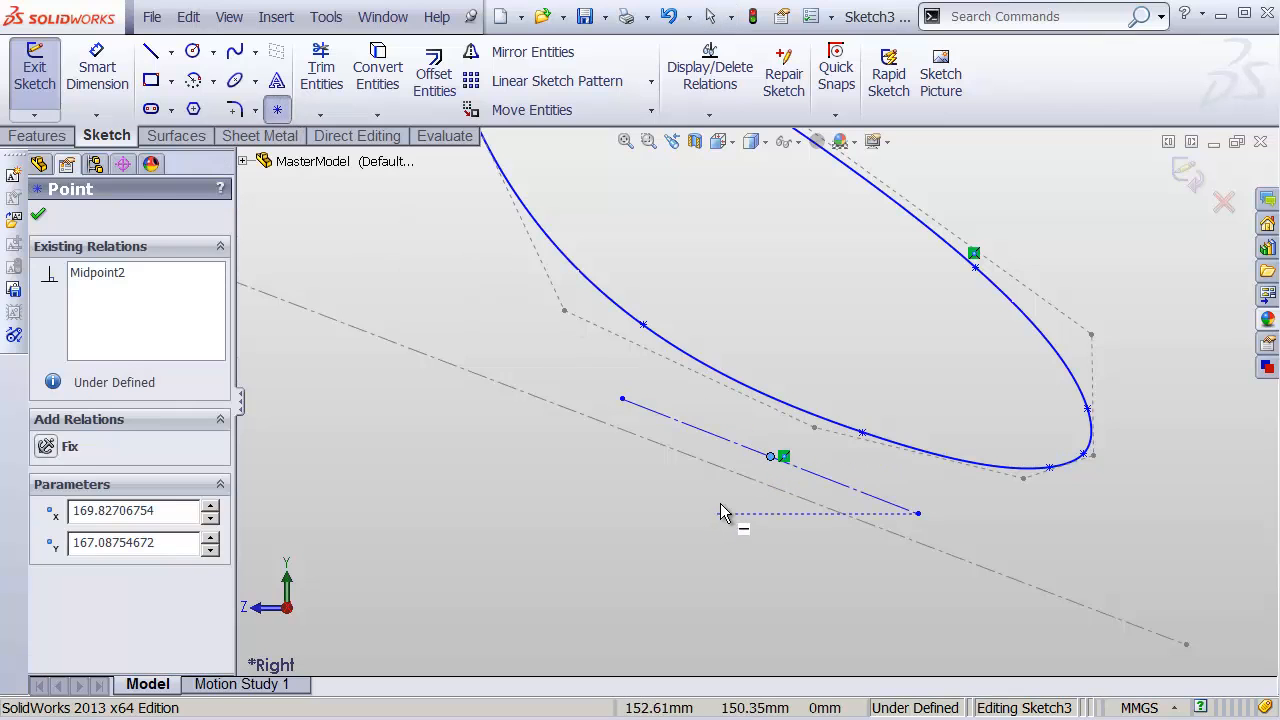
{"action": "key", "text": "Escape"}
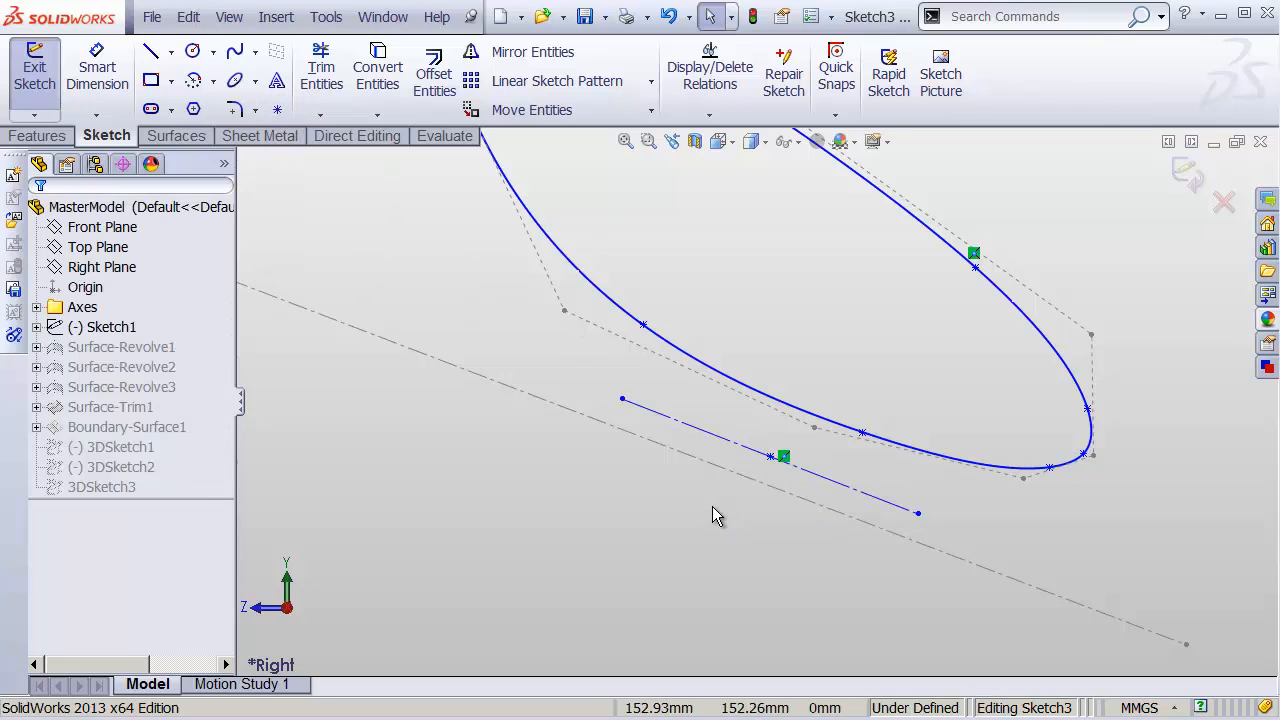
{"action": "right_click", "coordinate": [786, 411]}
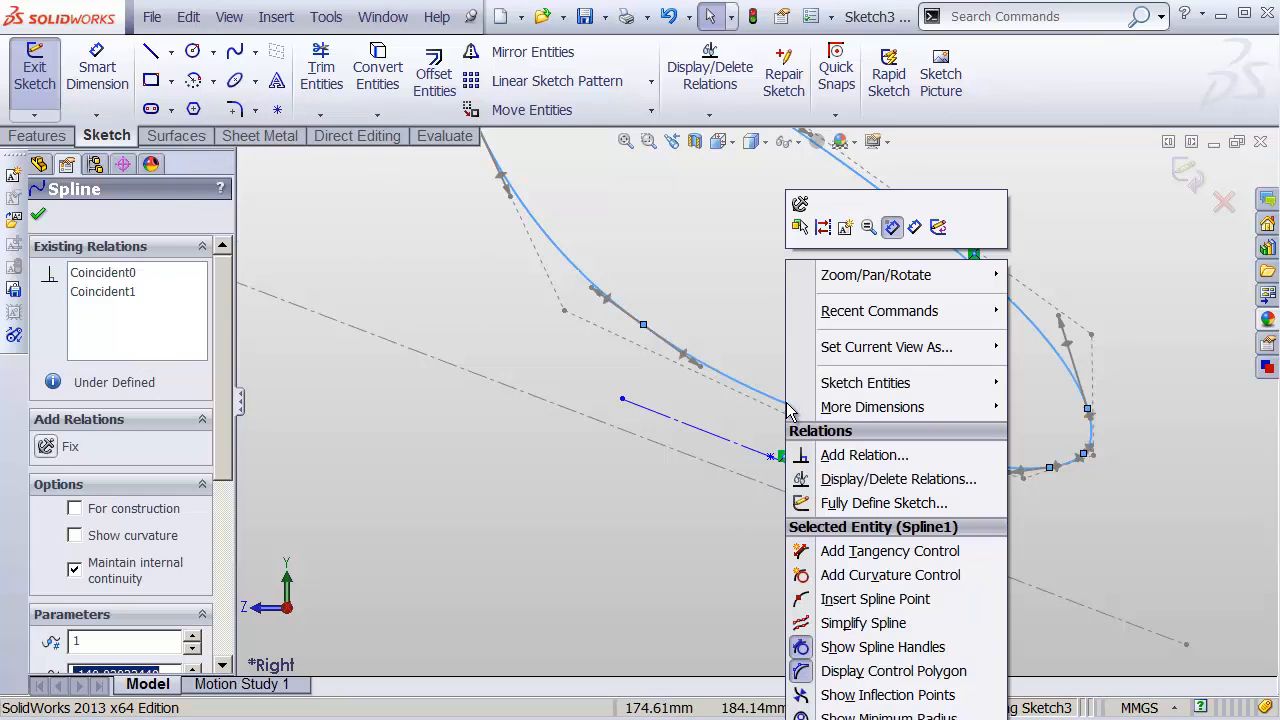
{"action": "left_click", "coordinate": [800, 205]}
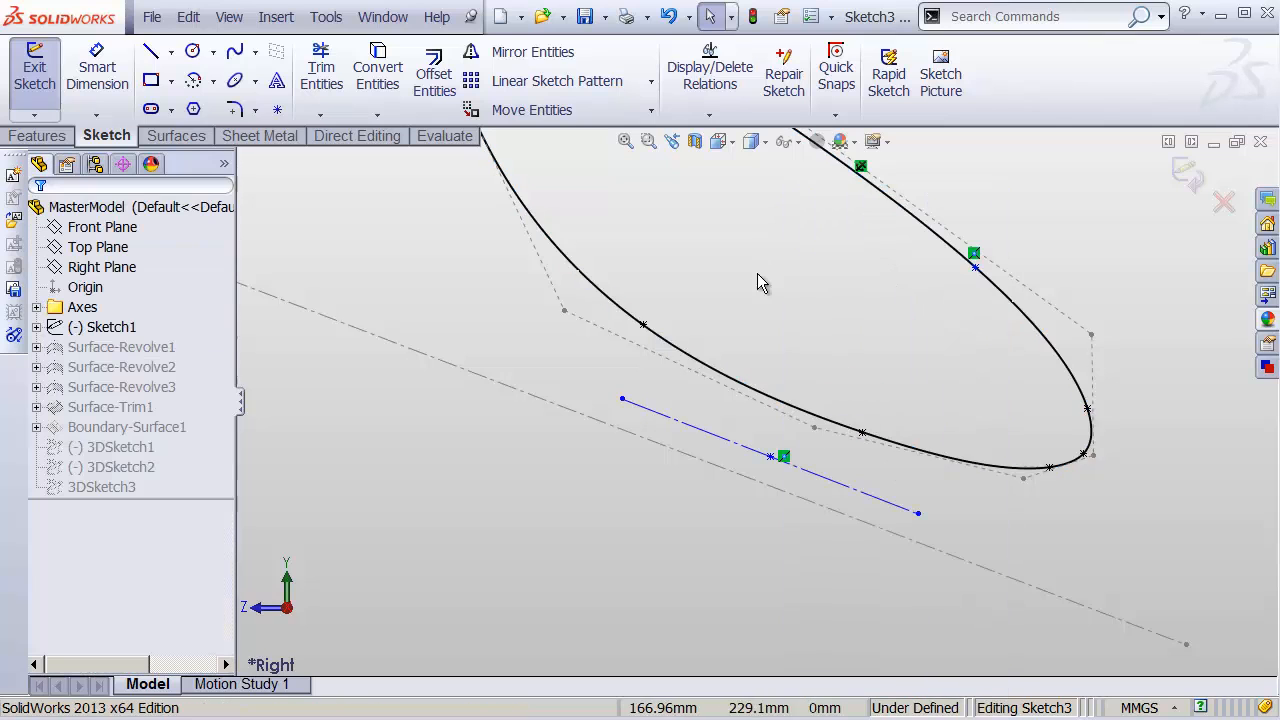
Make the construction line's midpoint coincident with the spline.
{"action": "left_click_drag", "start_coordinate": [758, 435], "coordinate": [763, 376]}
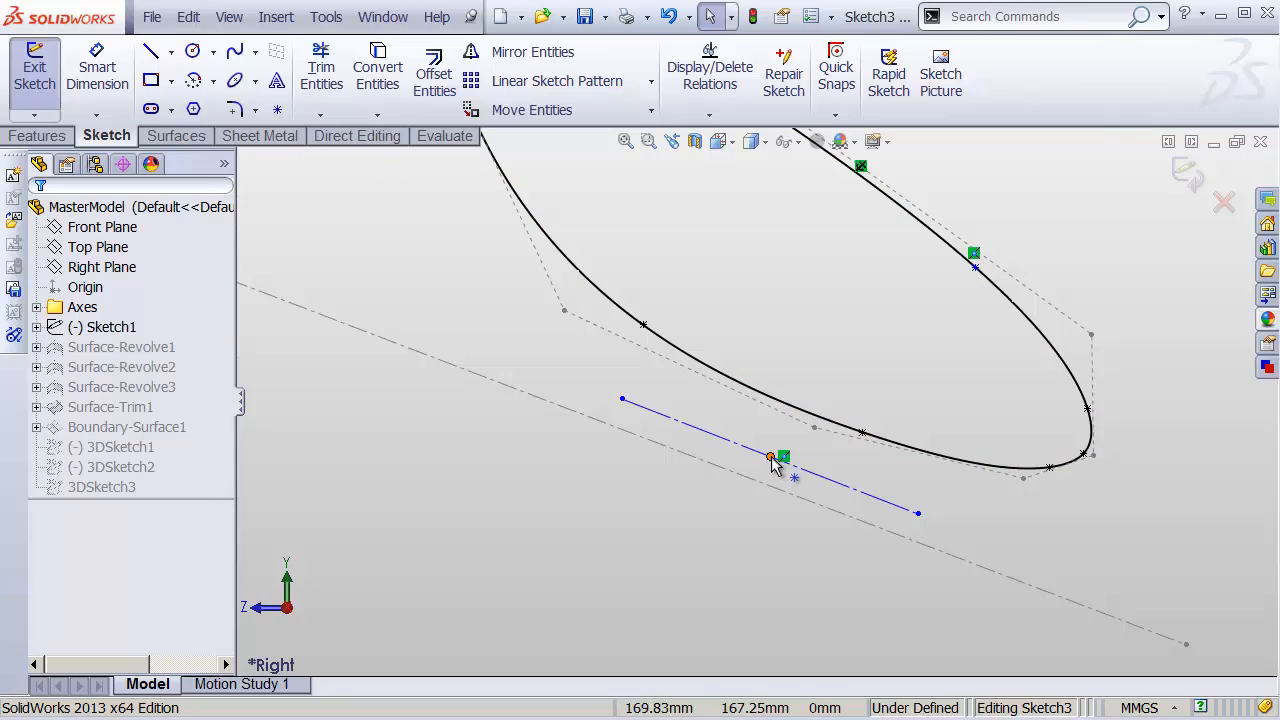
{"action": "left_click_drag", "start_coordinate": [771, 463], "coordinate": [705, 470]}
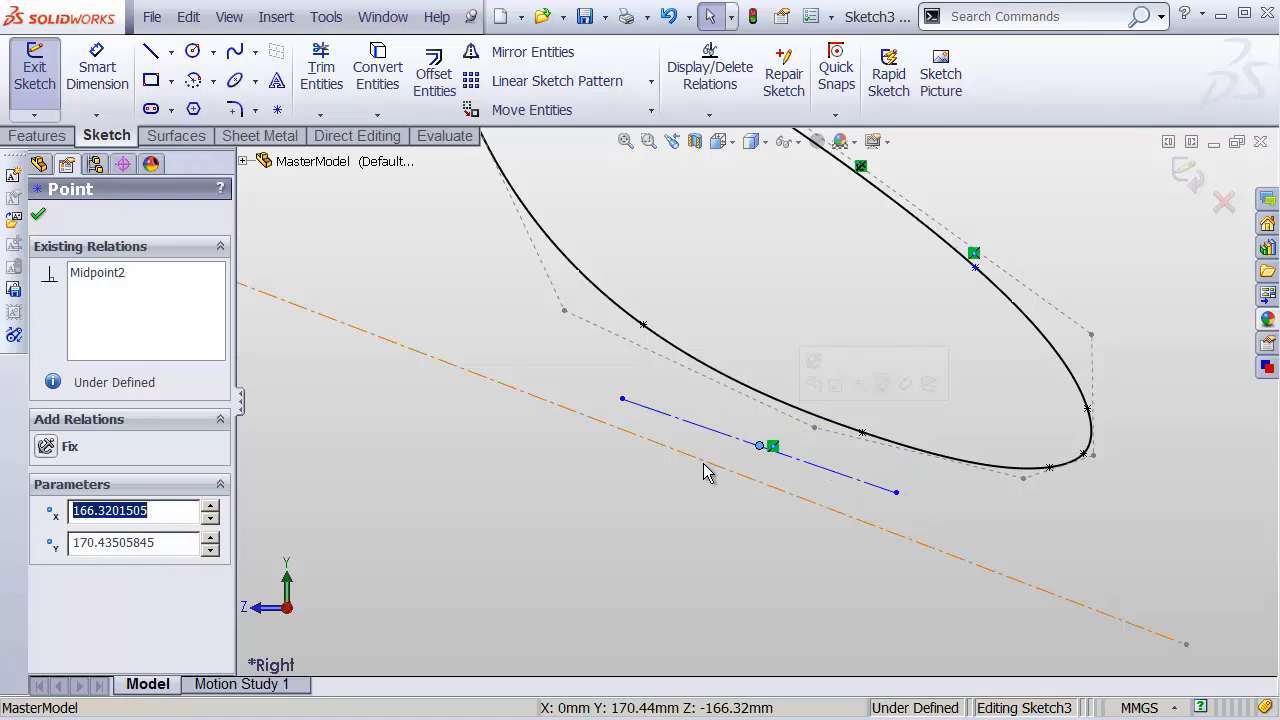
{"action": "left_click", "coordinate": [770, 400], "text": "ctrl"}
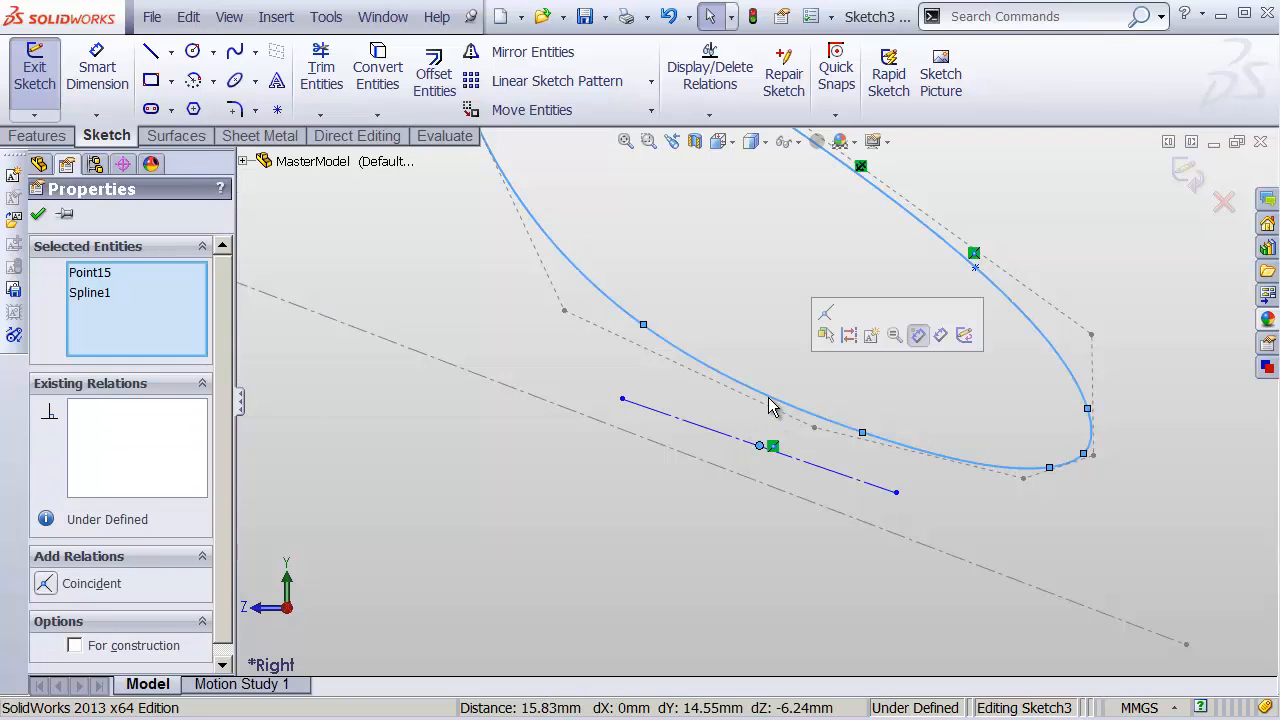
{"action": "left_click", "coordinate": [827, 315]}
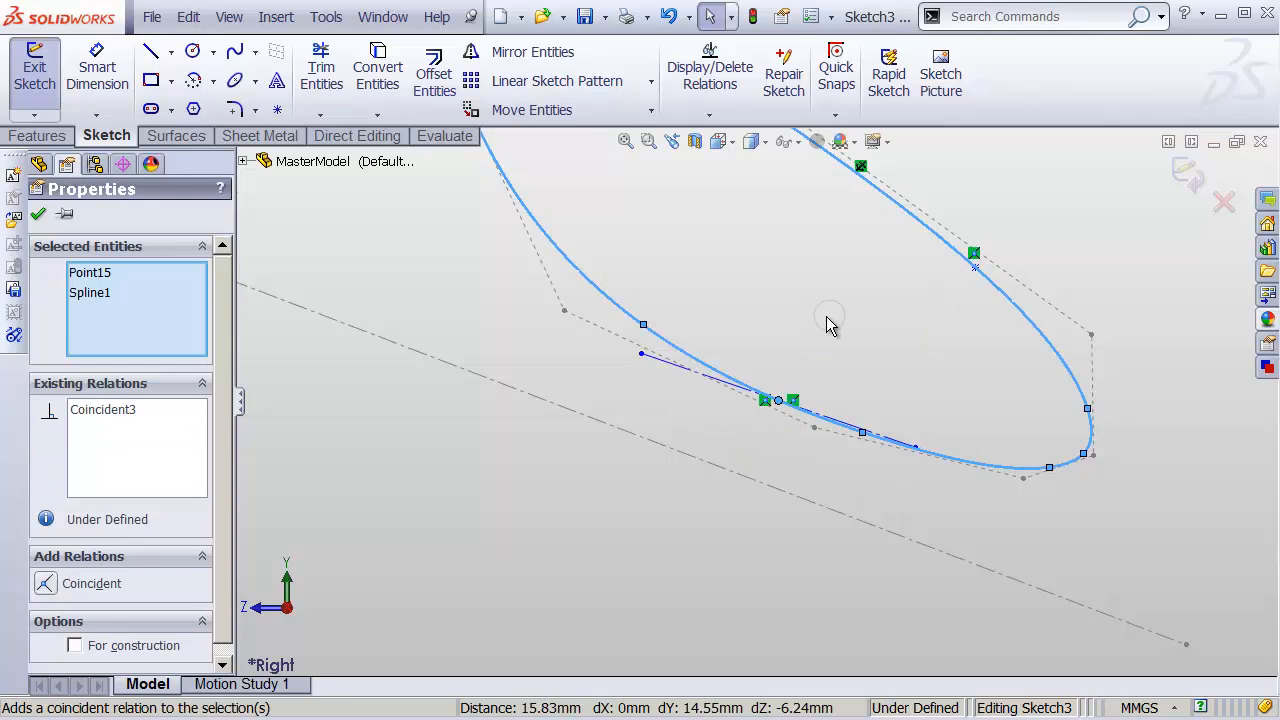
Make the construction line tangent to the spline.
{"action": "left_click", "coordinate": [698, 378]}
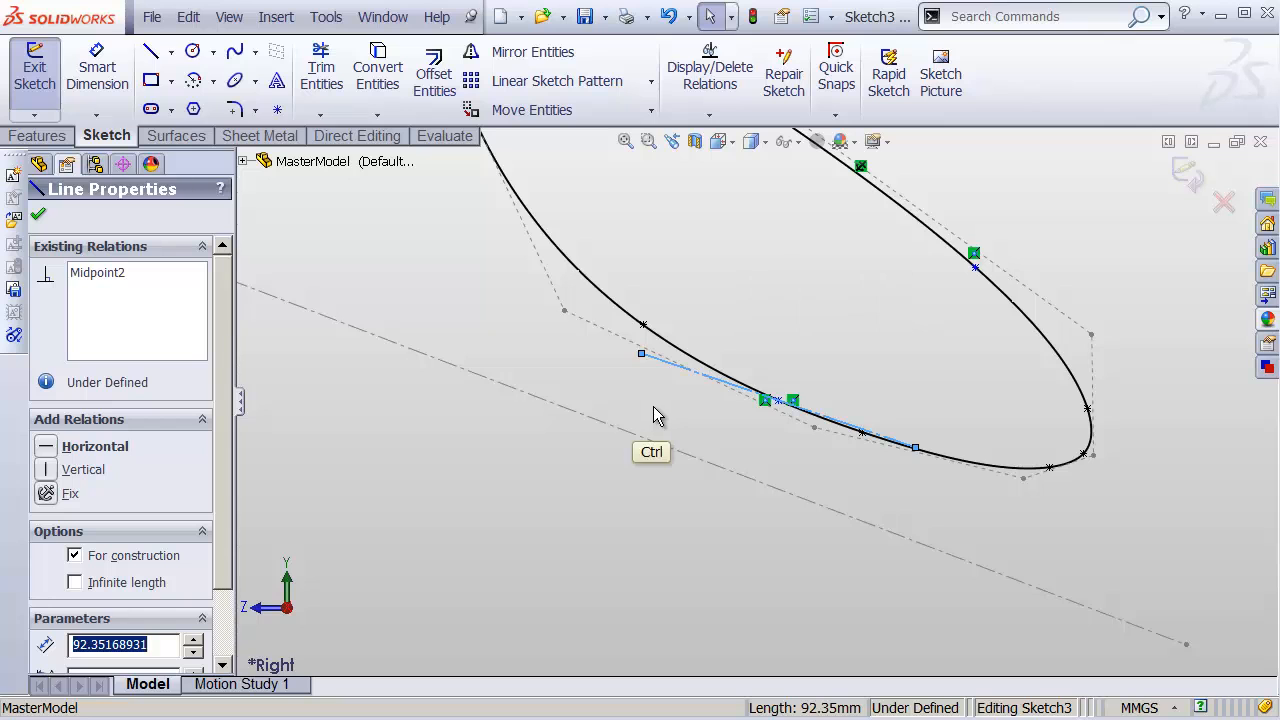
{"action": "left_click", "coordinate": [683, 350], "text": "ctrl"}
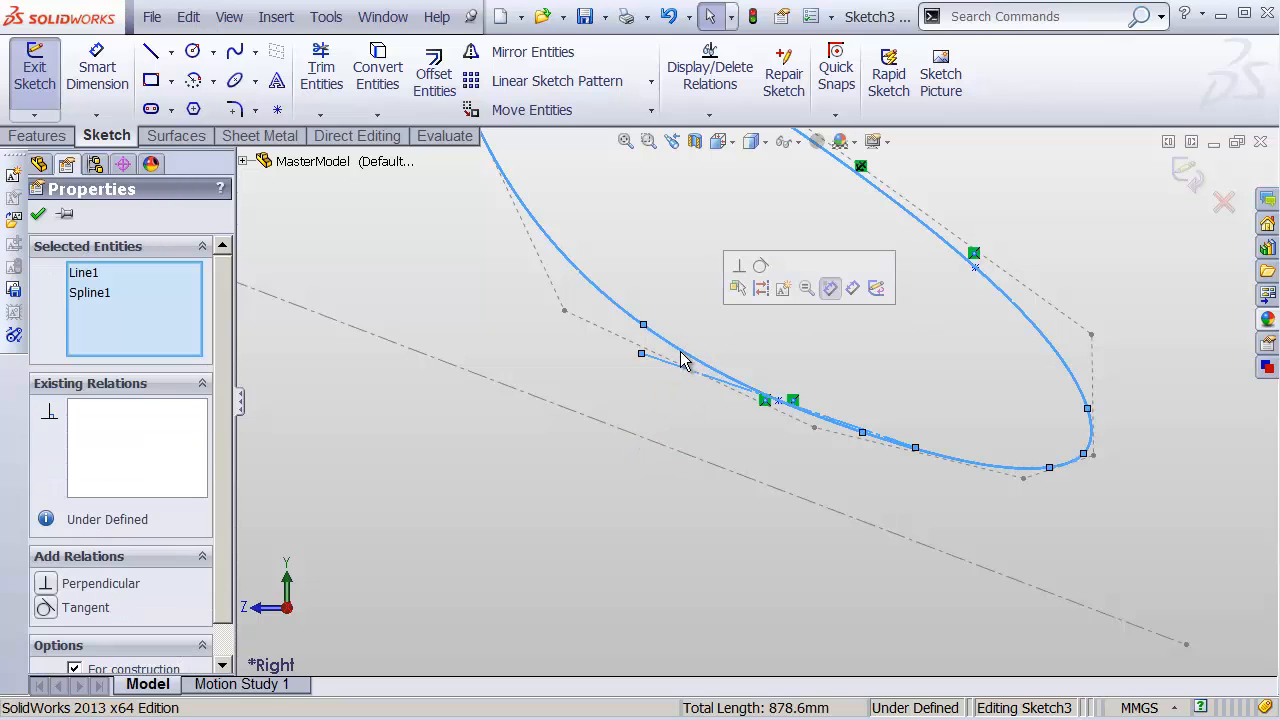
{"action": "left_click", "coordinate": [760, 266]}
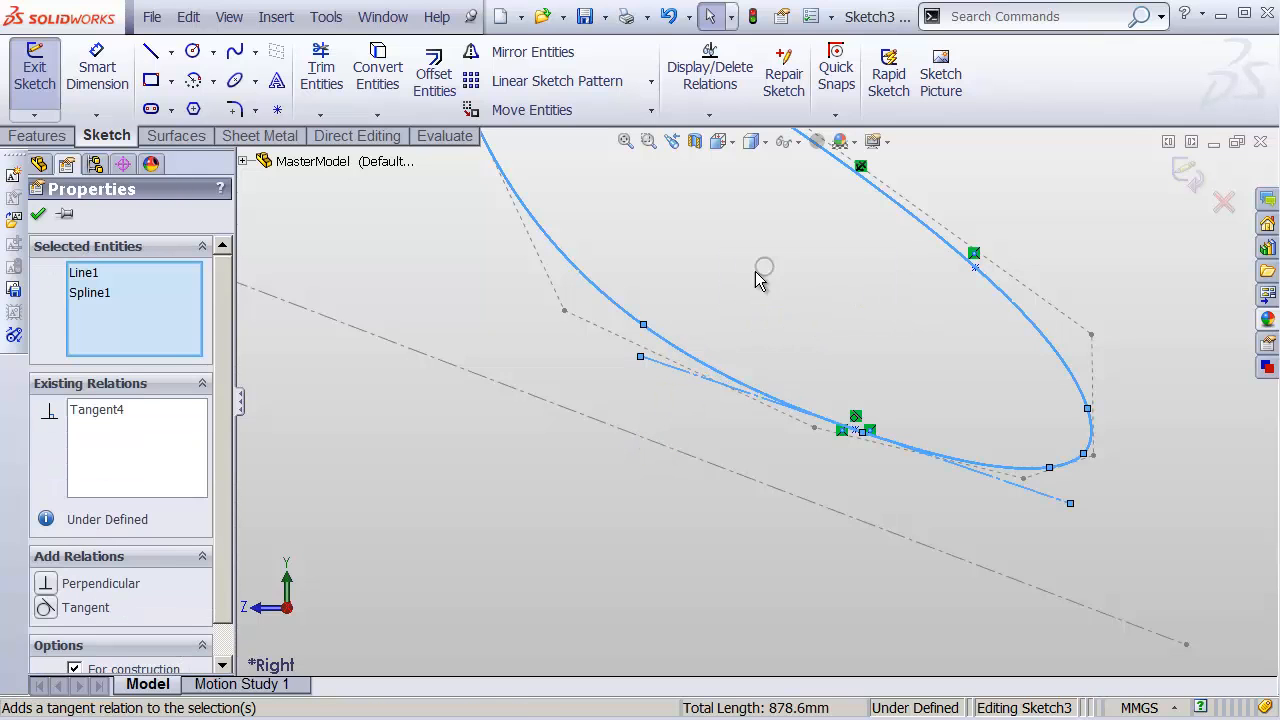
{"action": "left_click", "coordinate": [656, 411]}
Make the tangent construction line parallel to the boom axis line.
{"action": "left_click", "coordinate": [672, 376]}
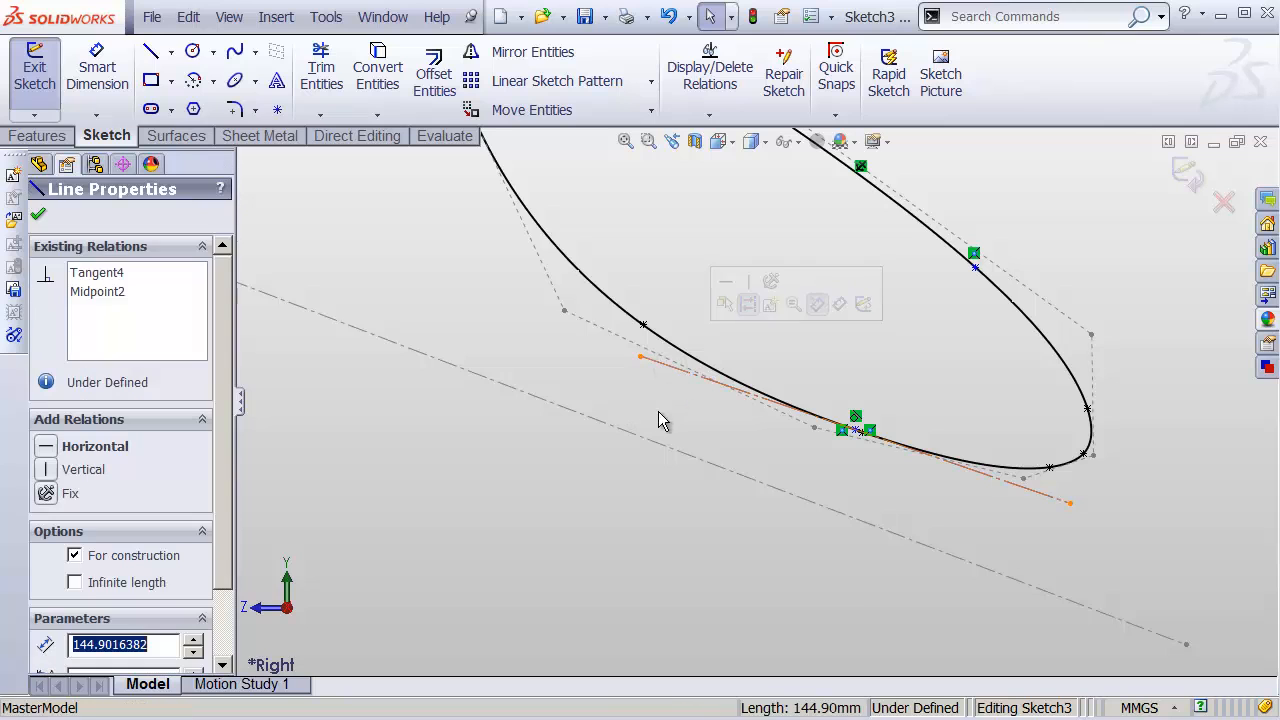
{"action": "left_click", "coordinate": [637, 440], "text": "ctrl"}
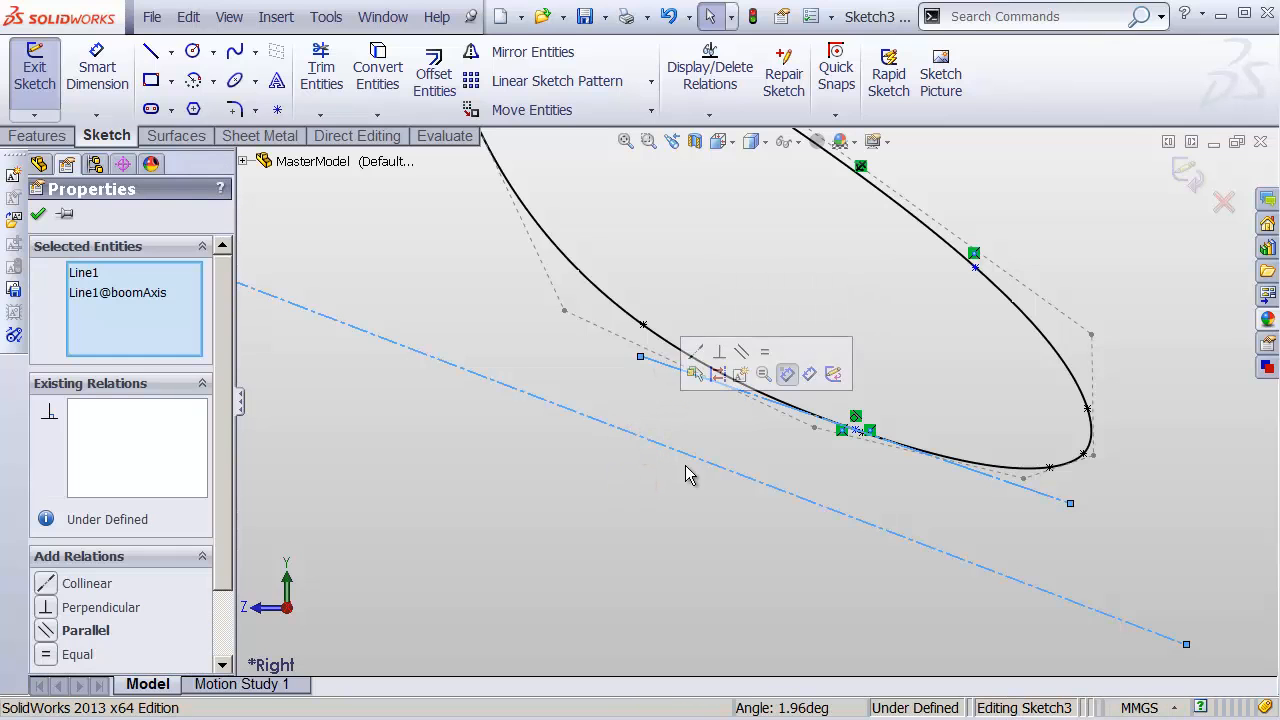
{"action": "left_click", "coordinate": [46, 633]}
{"action": "left_click", "coordinate": [429, 487]}
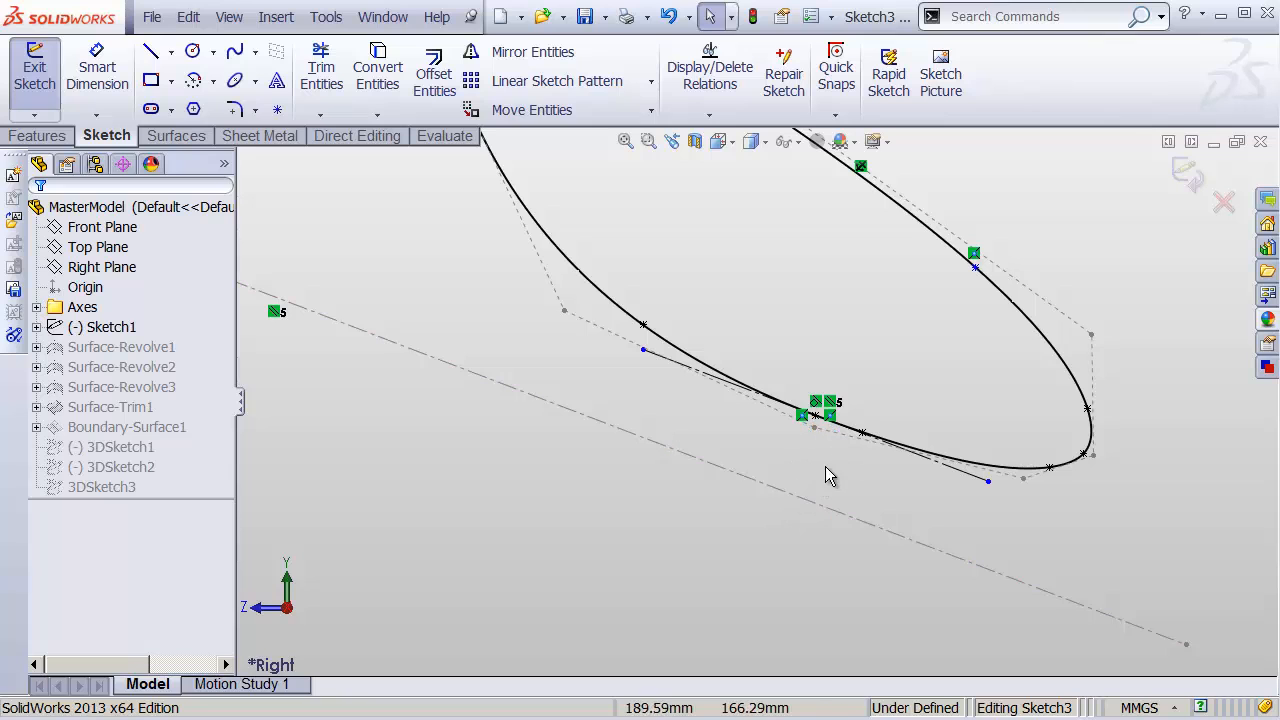
Exit the sketch and select the tangent point on the spline edge to inspect it.
{"action": "left_click", "coordinate": [1186, 174]}
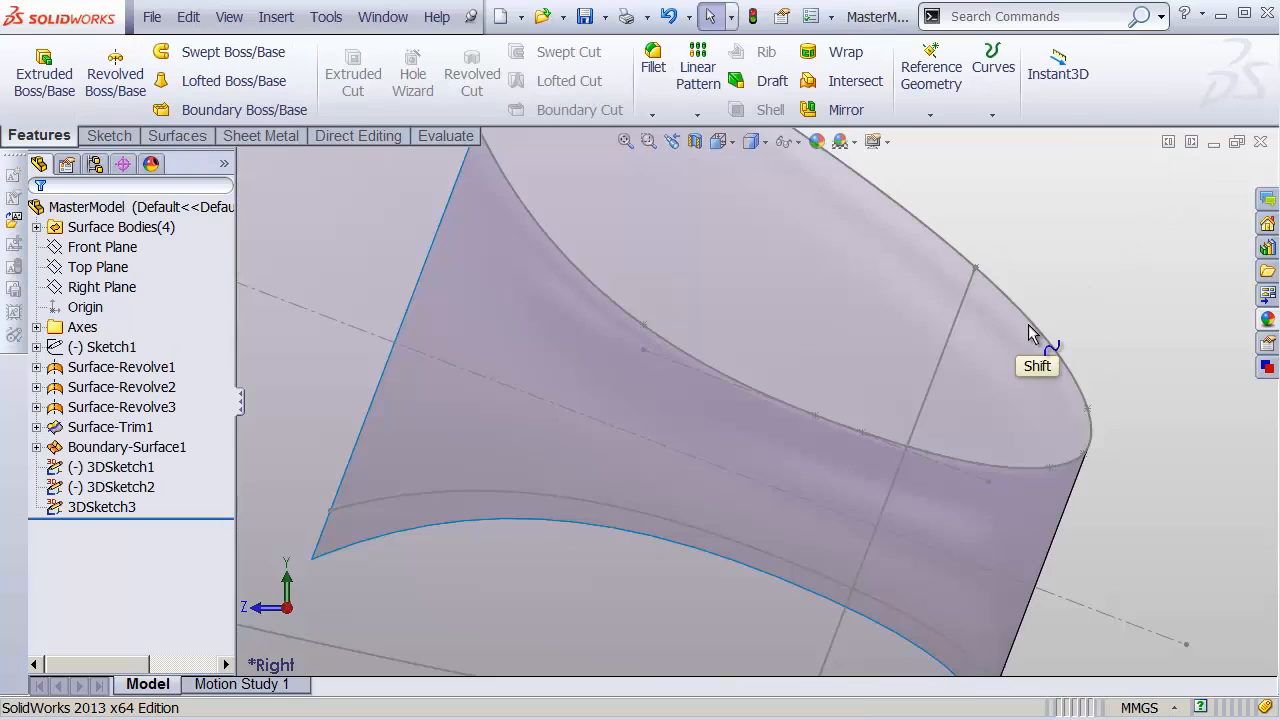
{"action": "middle_click_drag", "start_coordinate": [1032, 334], "coordinate": [1078, 285], "text": "shift"}
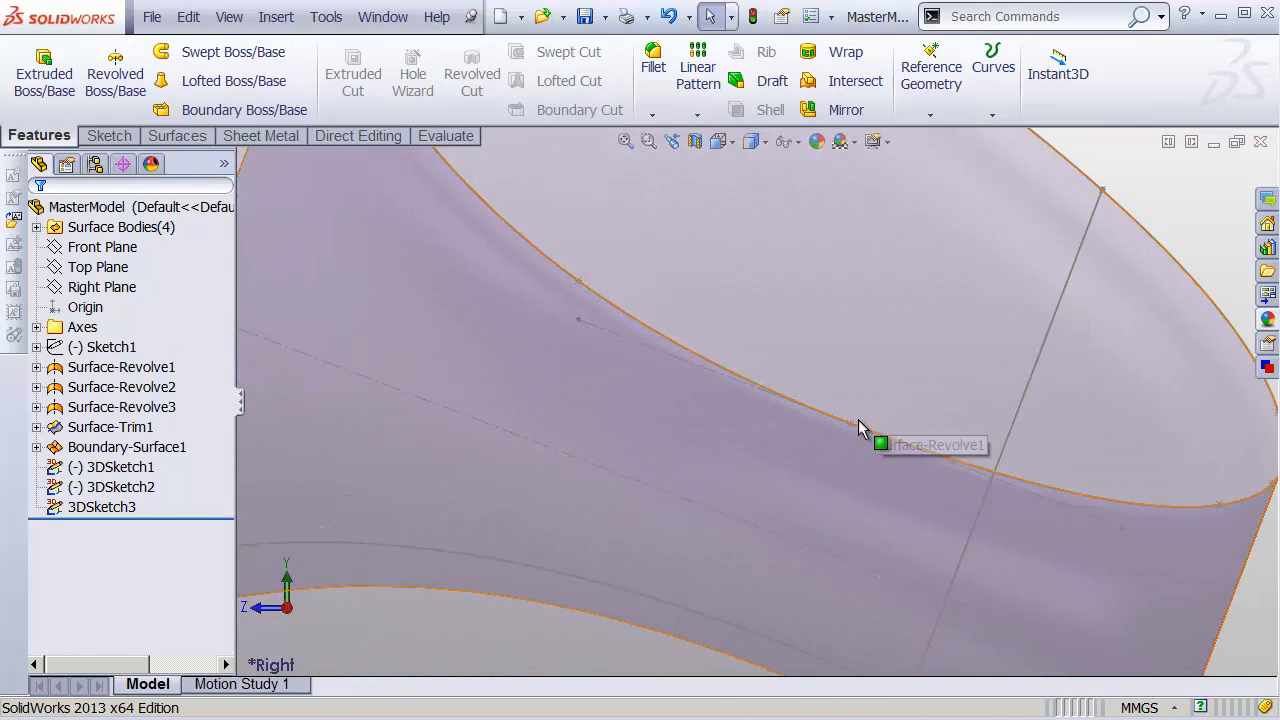
{"action": "left_click", "coordinate": [850, 428]}
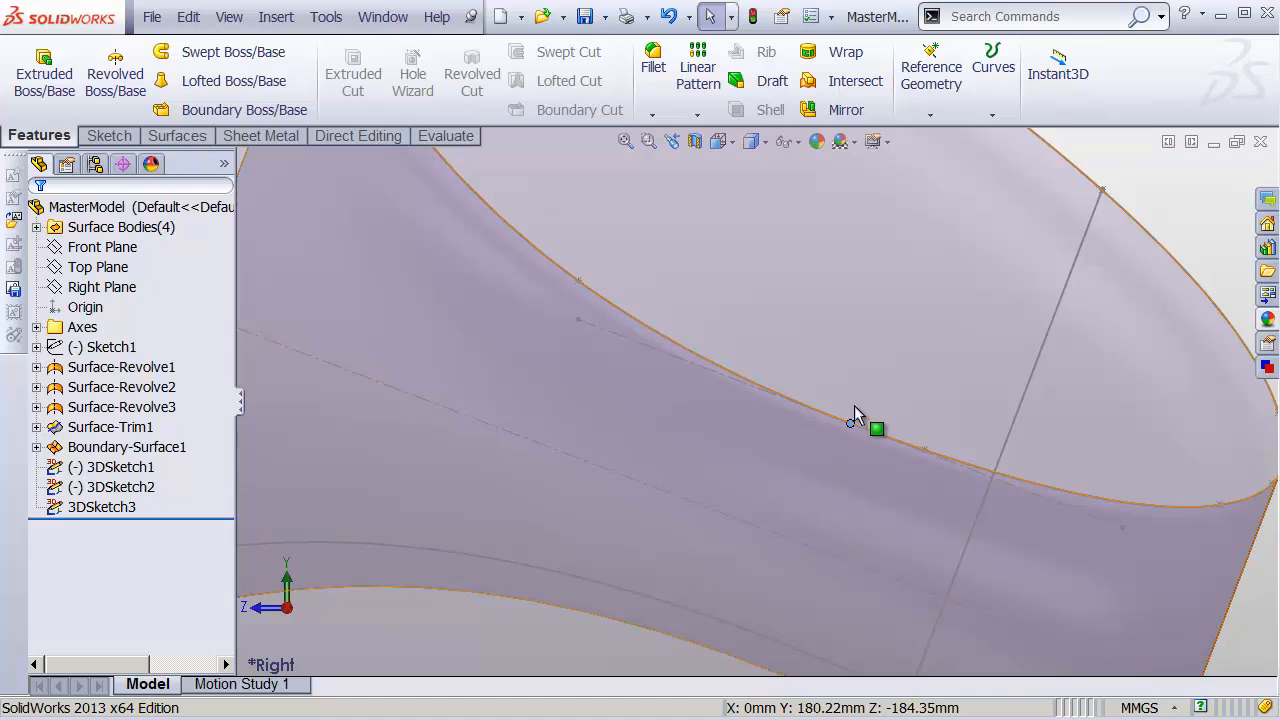
{"action": "middle_click_drag", "start_coordinate": [854, 405], "coordinate": [812, 430], "text": "shift"}
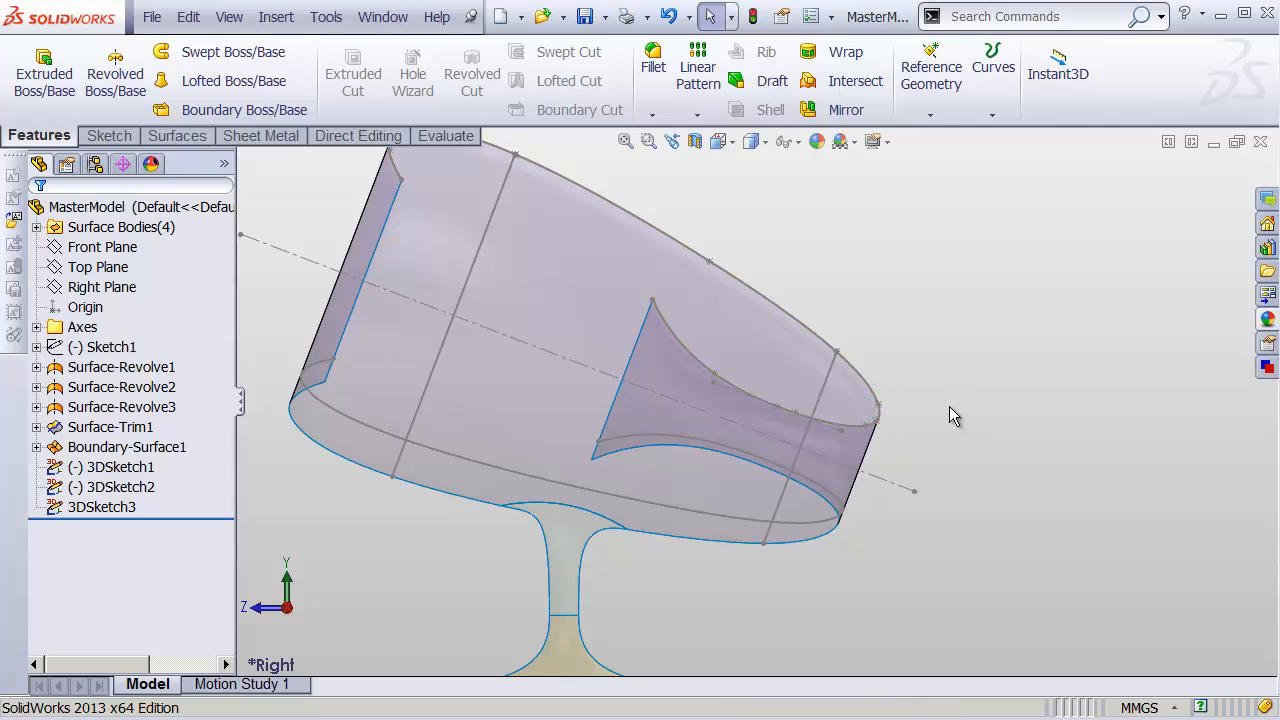
Close the MasterModel part with its changes saved and return to the whole MagDan_M8 assembly.
{"action": "left_click", "coordinate": [1261, 143]}
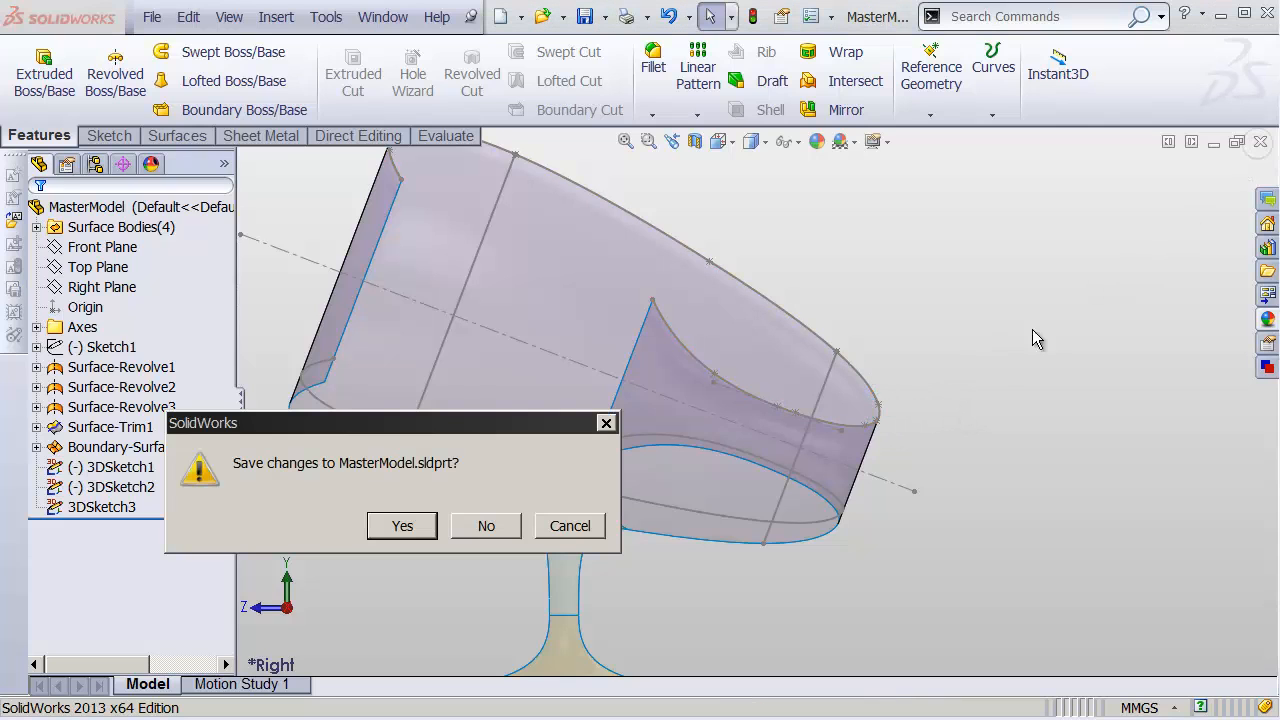
{"action": "left_click", "coordinate": [412, 530]}
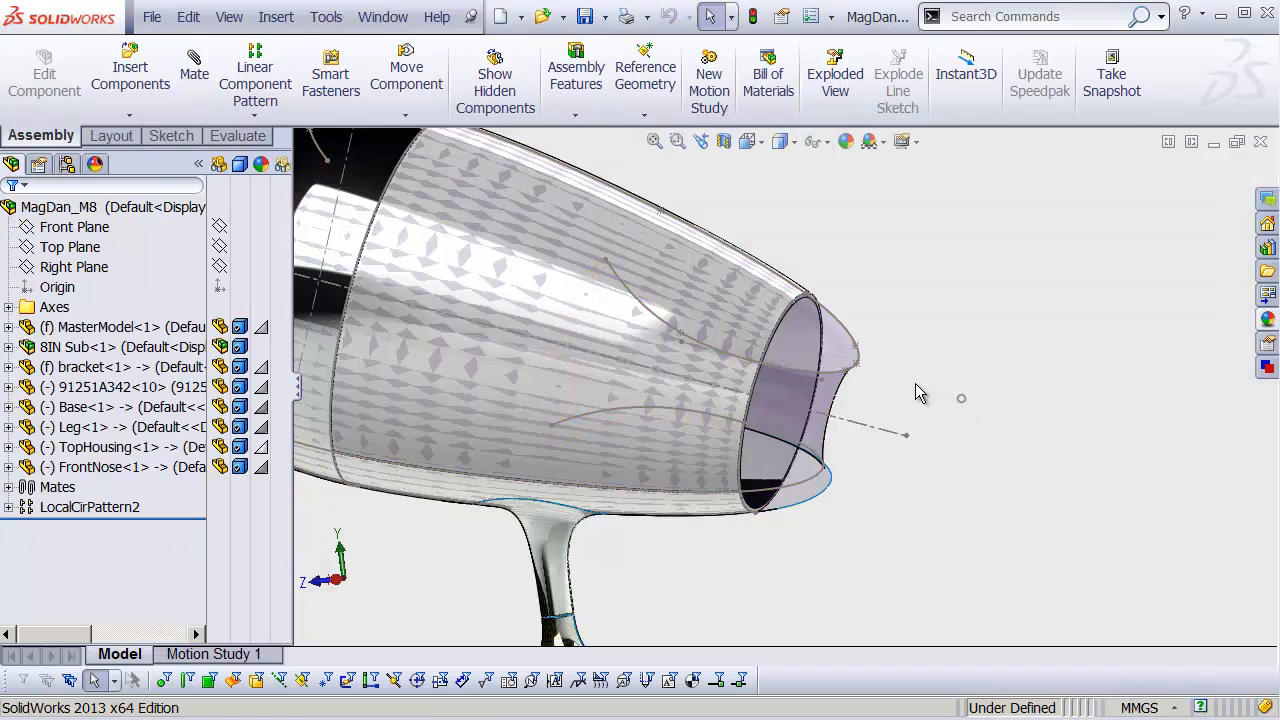
{"action": "middle_click_drag", "start_coordinate": [720, 412], "coordinate": [704, 374]}
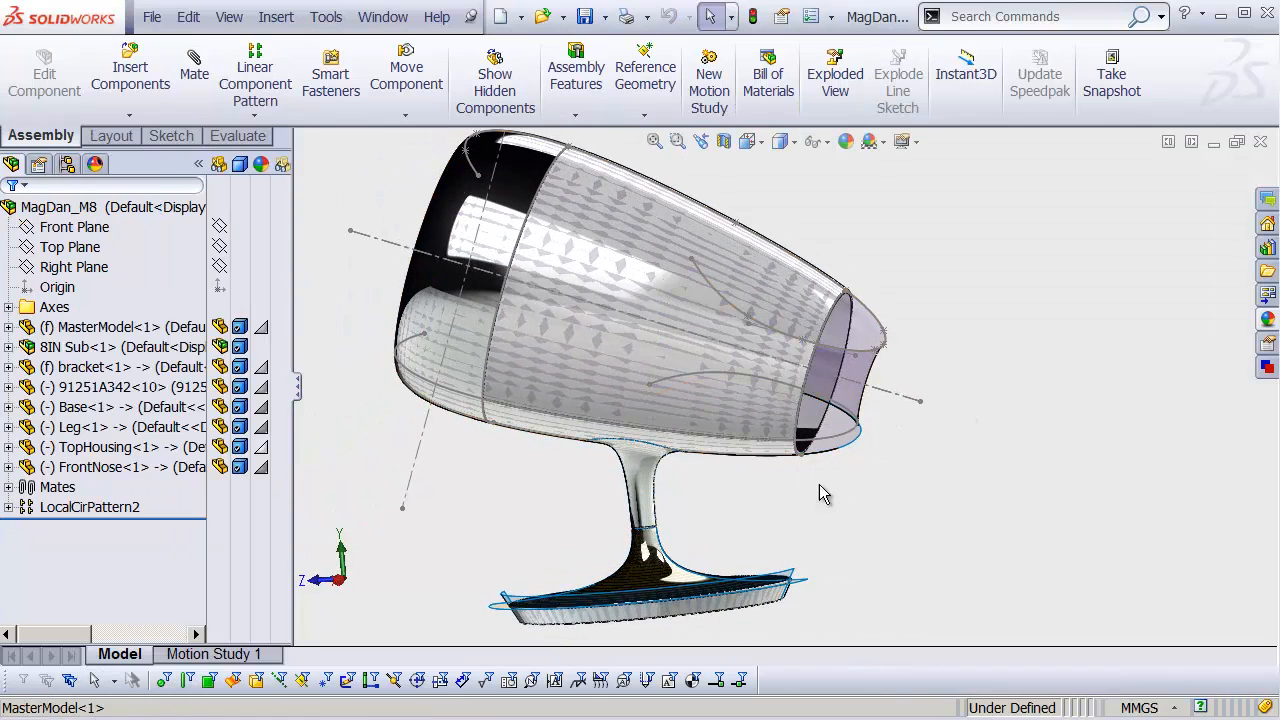
Insert a new part into the assembly on the Right Plane and leave its automatically started sketch empty.
{"action": "left_click", "coordinate": [805, 523]}
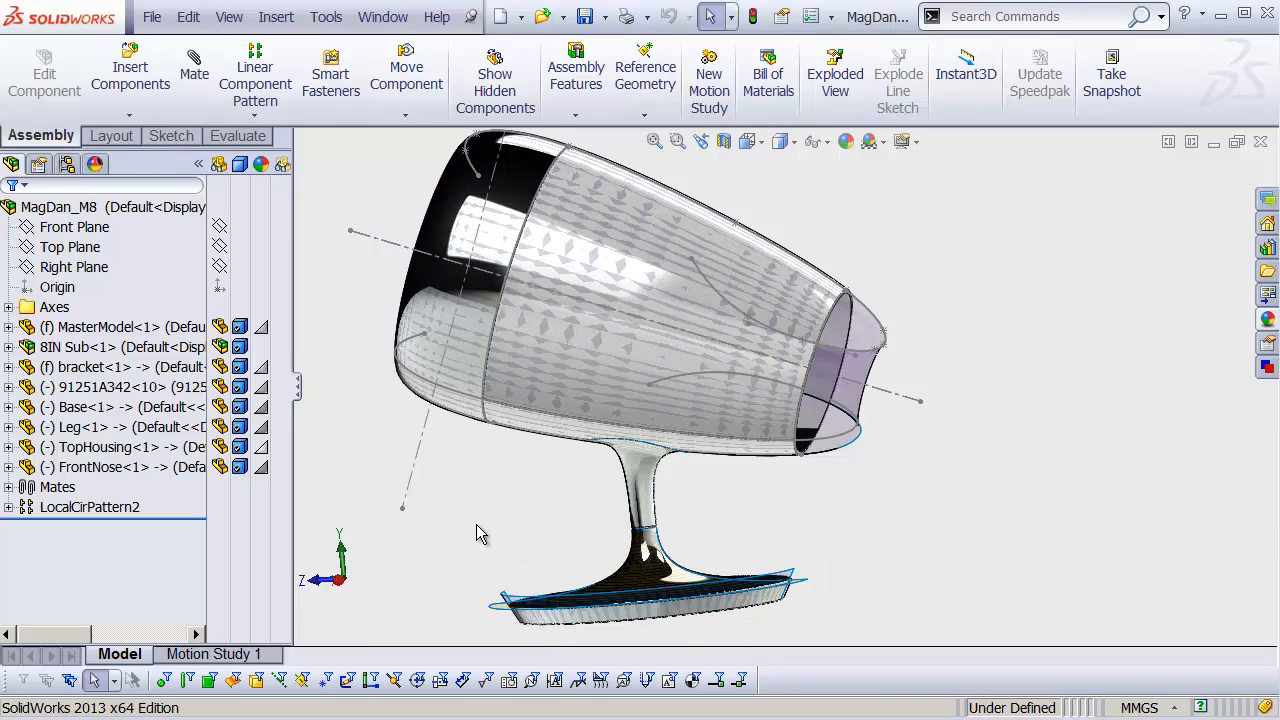
{"action": "left_click", "coordinate": [130, 112]}
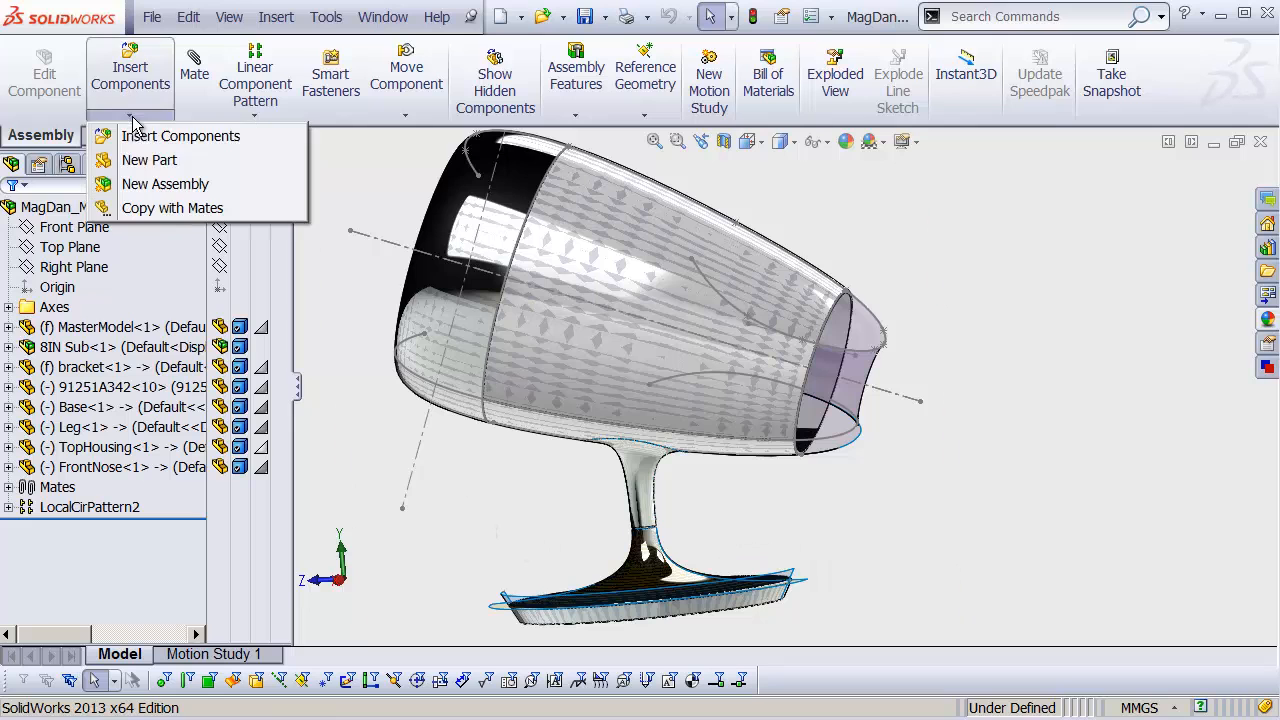
{"action": "left_click", "coordinate": [145, 160]}
{"action": "left_click", "coordinate": [98, 228]}
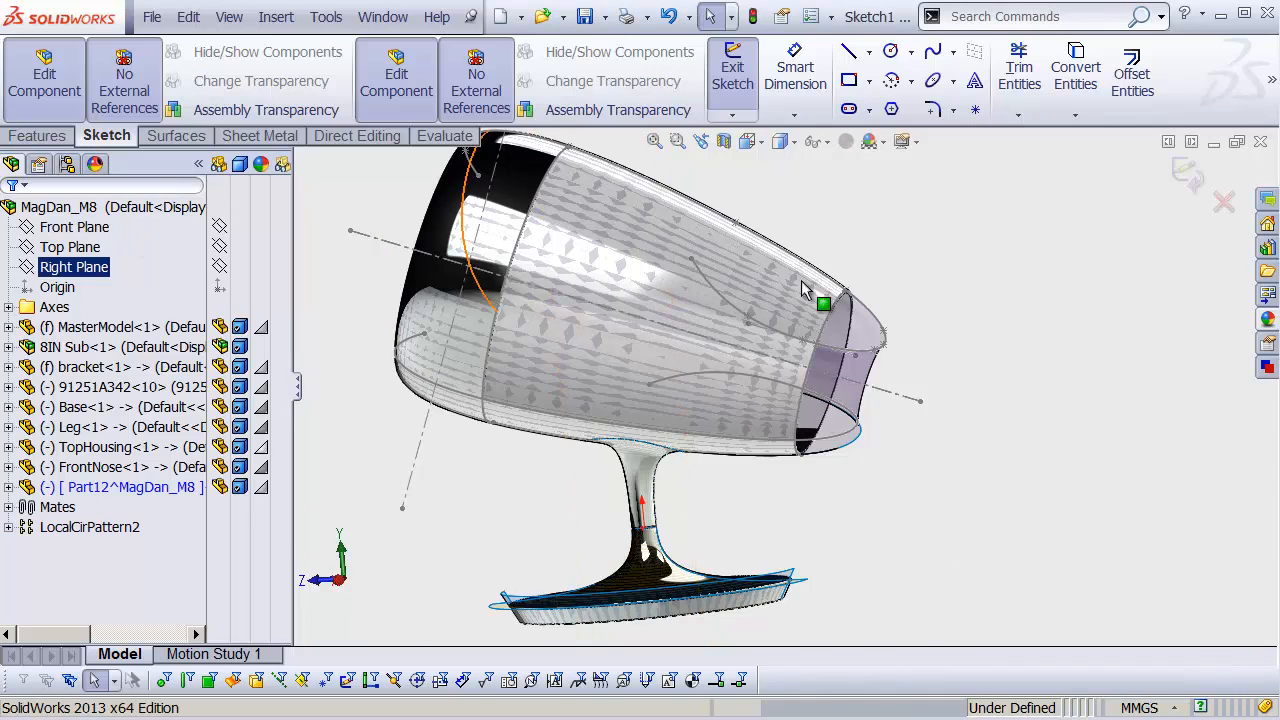
{"action": "left_click", "coordinate": [1224, 202]}
{"action": "left_click", "coordinate": [433, 548]}
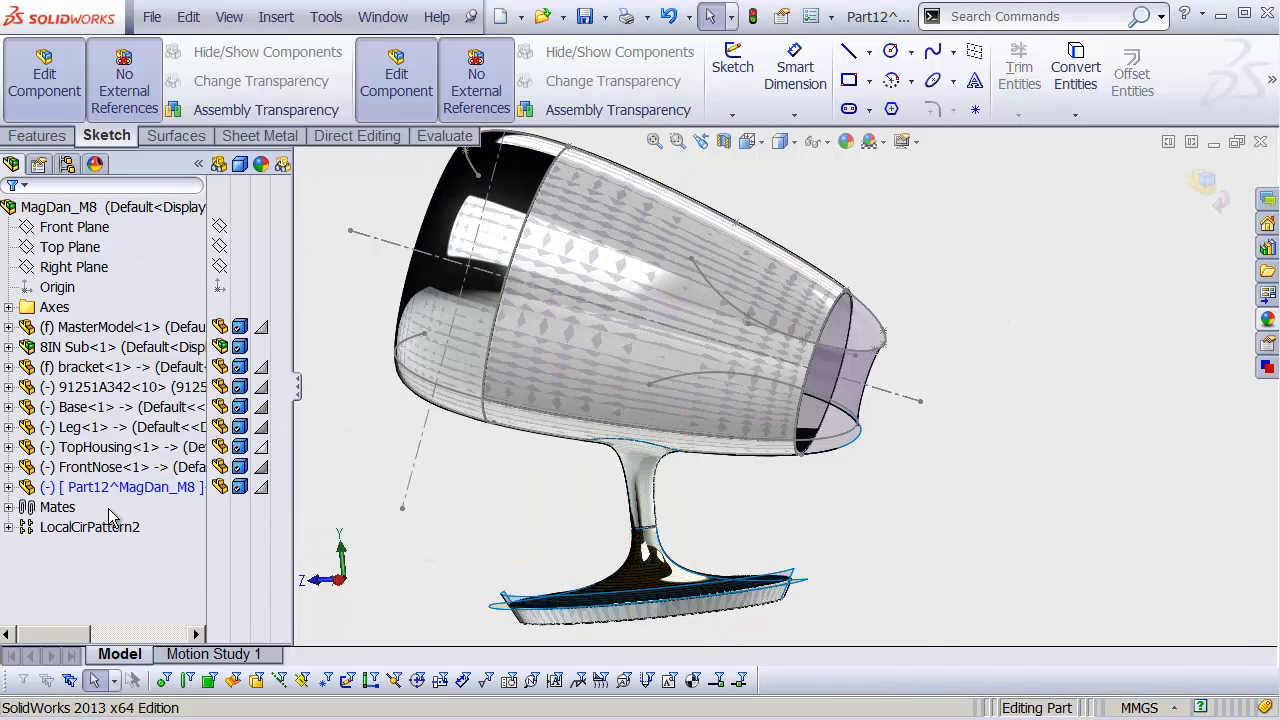
Rename the new part in the assembly as RearNose.
{"action": "left_click", "coordinate": [135, 487]}
{"action": "left_click", "coordinate": [143, 488]}
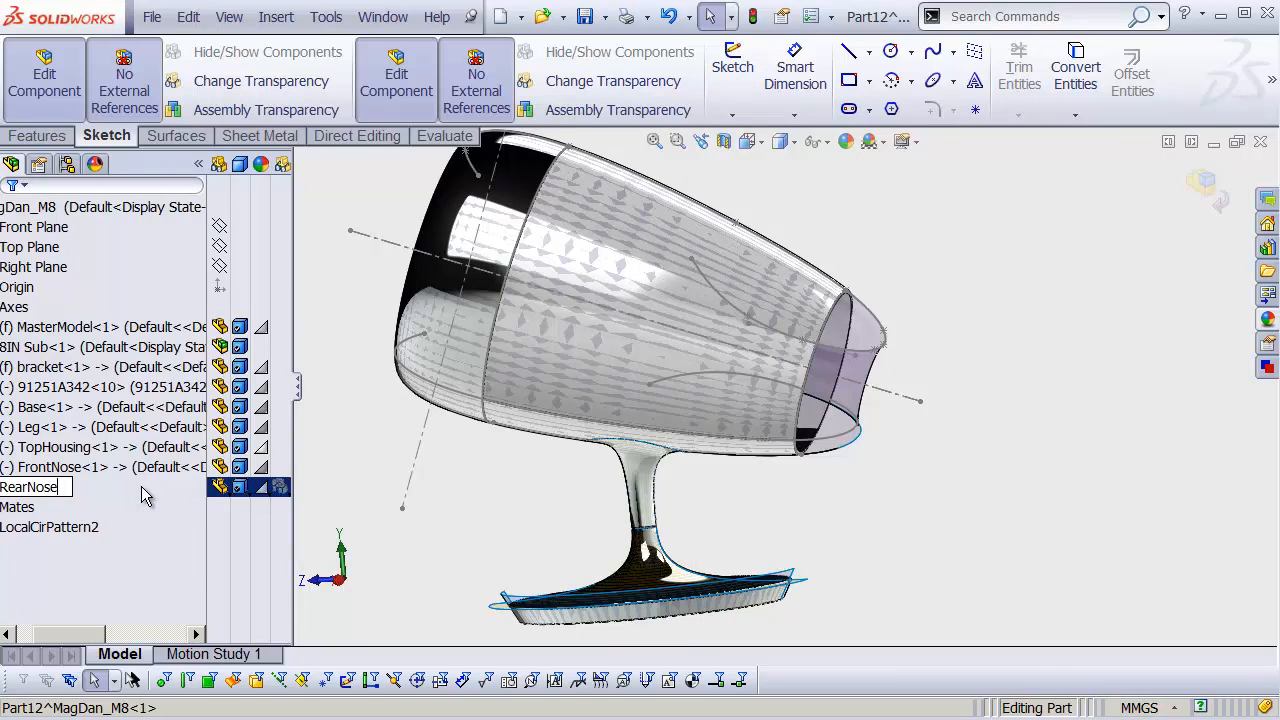
{"action": "key", "text": "Return"}
Save the RearNose part to an external file and open it in its own window.
{"action": "right_click", "coordinate": [97, 495]}
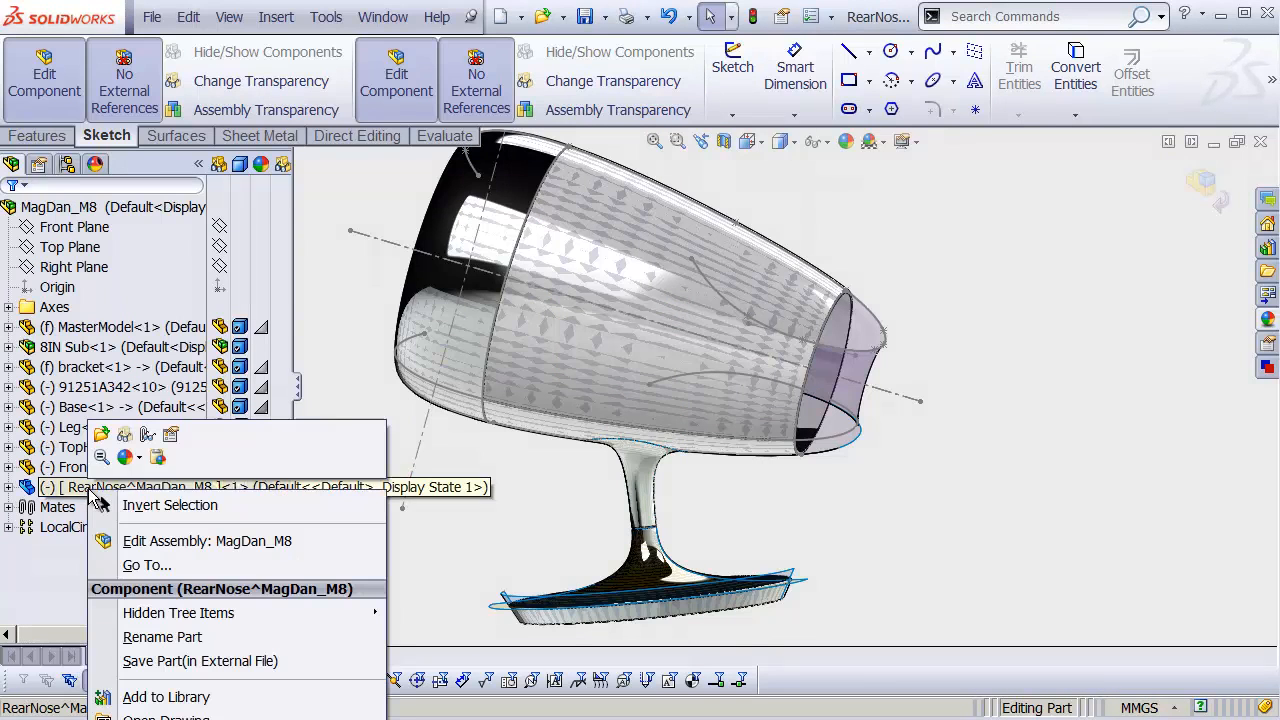
{"action": "left_click", "coordinate": [84, 483]}
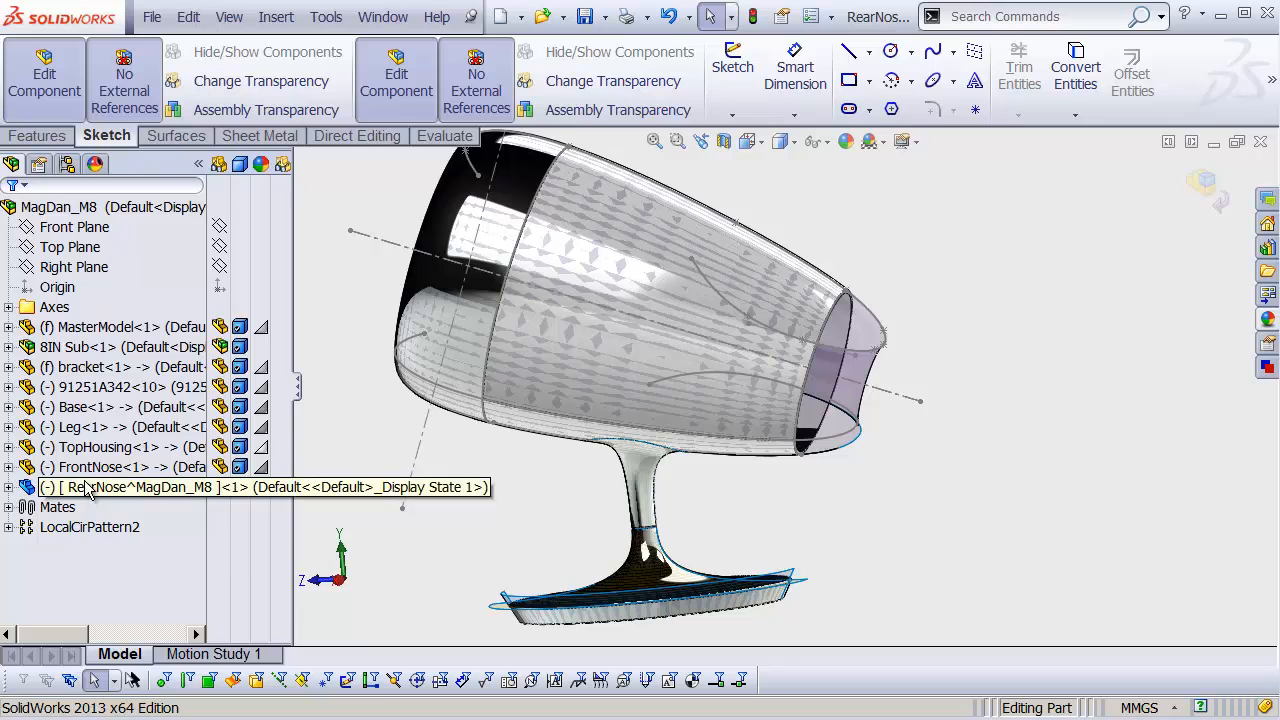
{"action": "right_click", "coordinate": [84, 482]}
{"action": "left_click", "coordinate": [180, 654]}
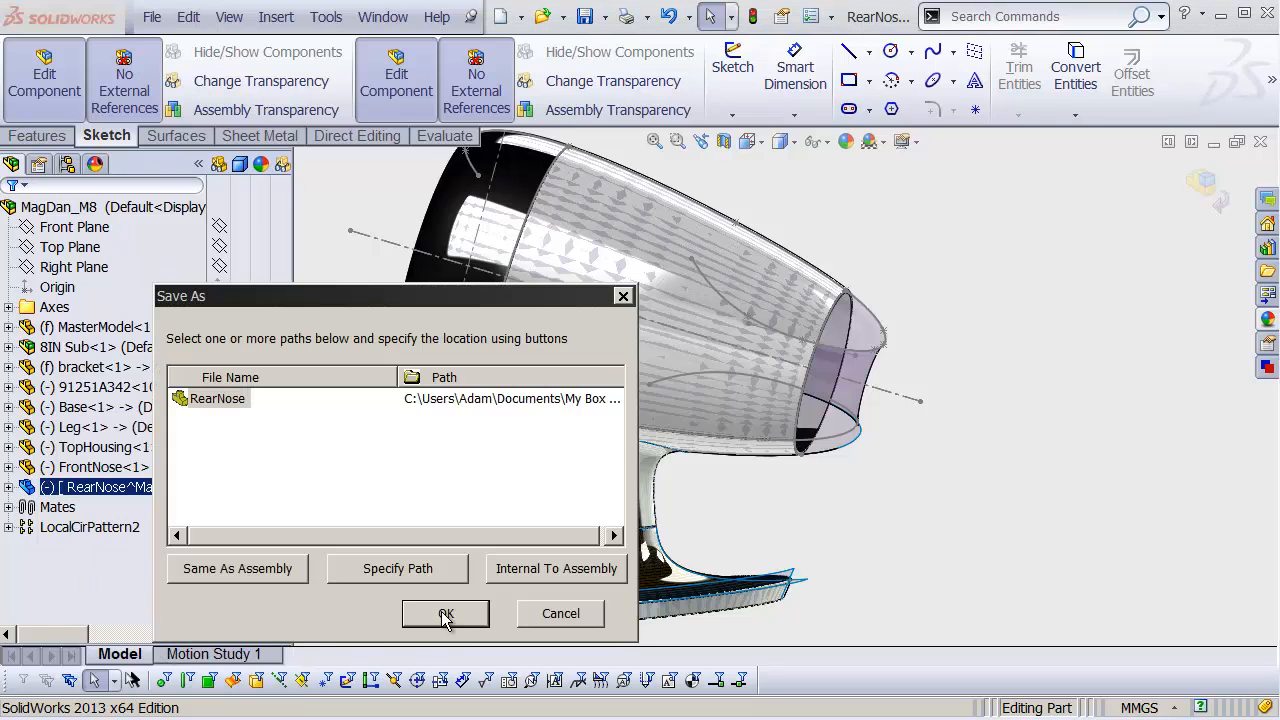
{"action": "key", "text": "Return"}
{"action": "right_click", "coordinate": [127, 495]}
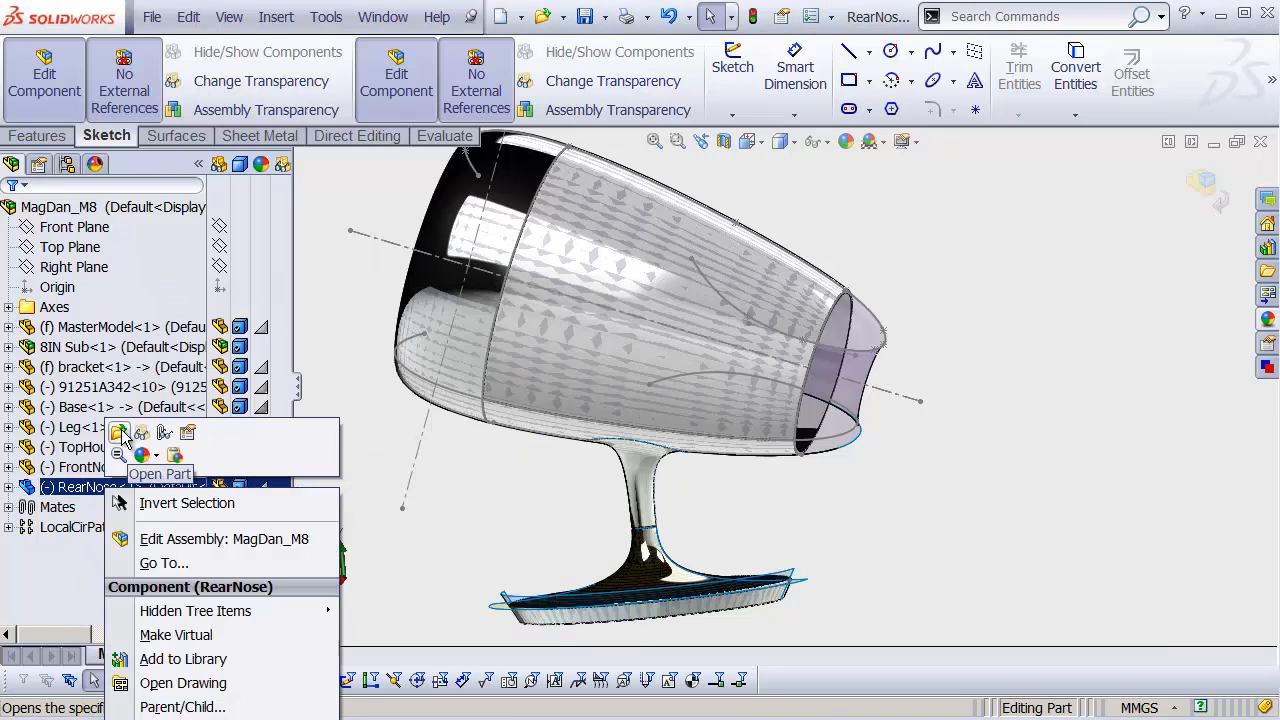
{"action": "left_click", "coordinate": [127, 503]}
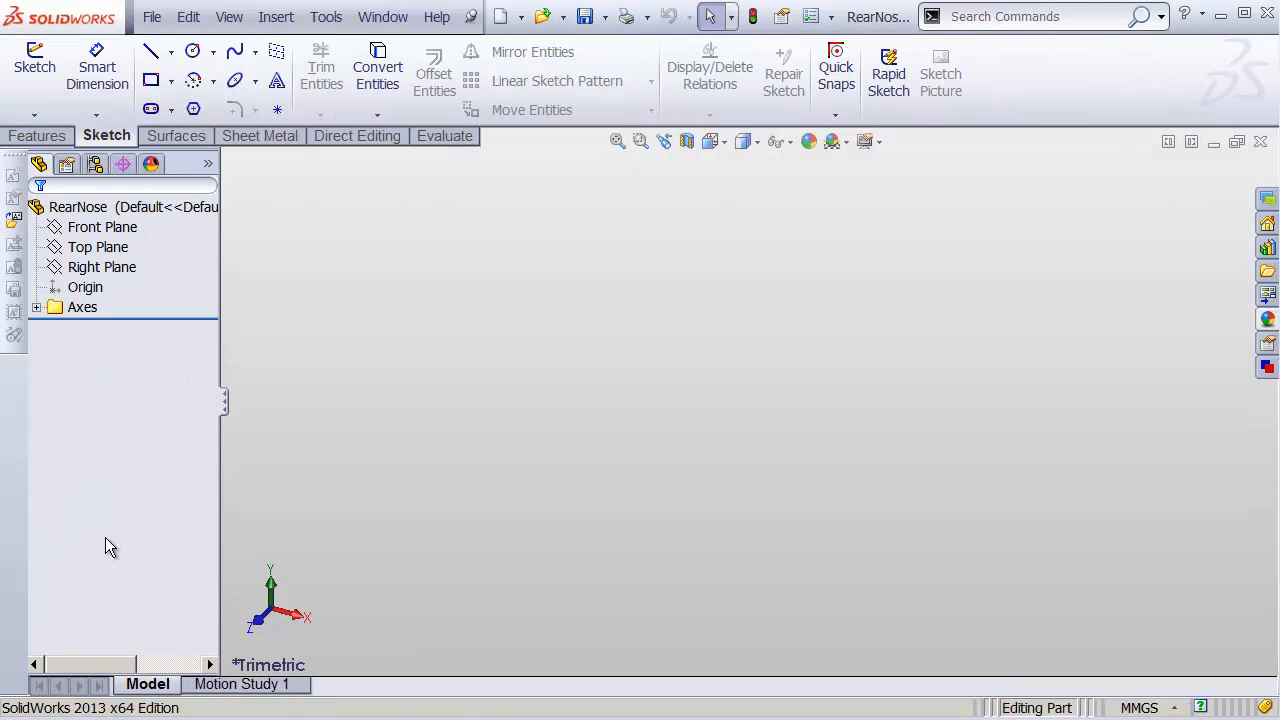
Insert MasterModel.sldprt into RearNose at the origin, transferring its surface bodies and unabsorbed sketches.
{"action": "left_click", "coordinate": [287, 24]}
{"action": "left_click", "coordinate": [373, 425]}
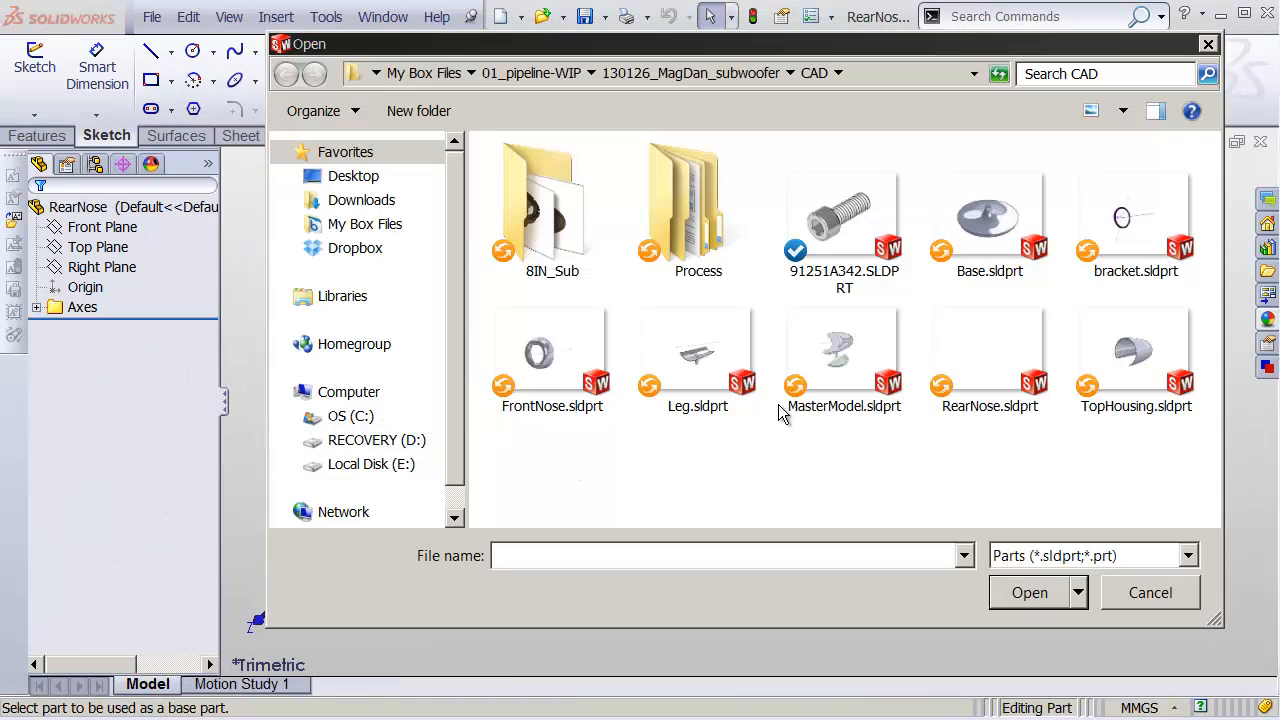
{"action": "left_click", "coordinate": [830, 412]}
{"action": "left_click", "coordinate": [1017, 593]}
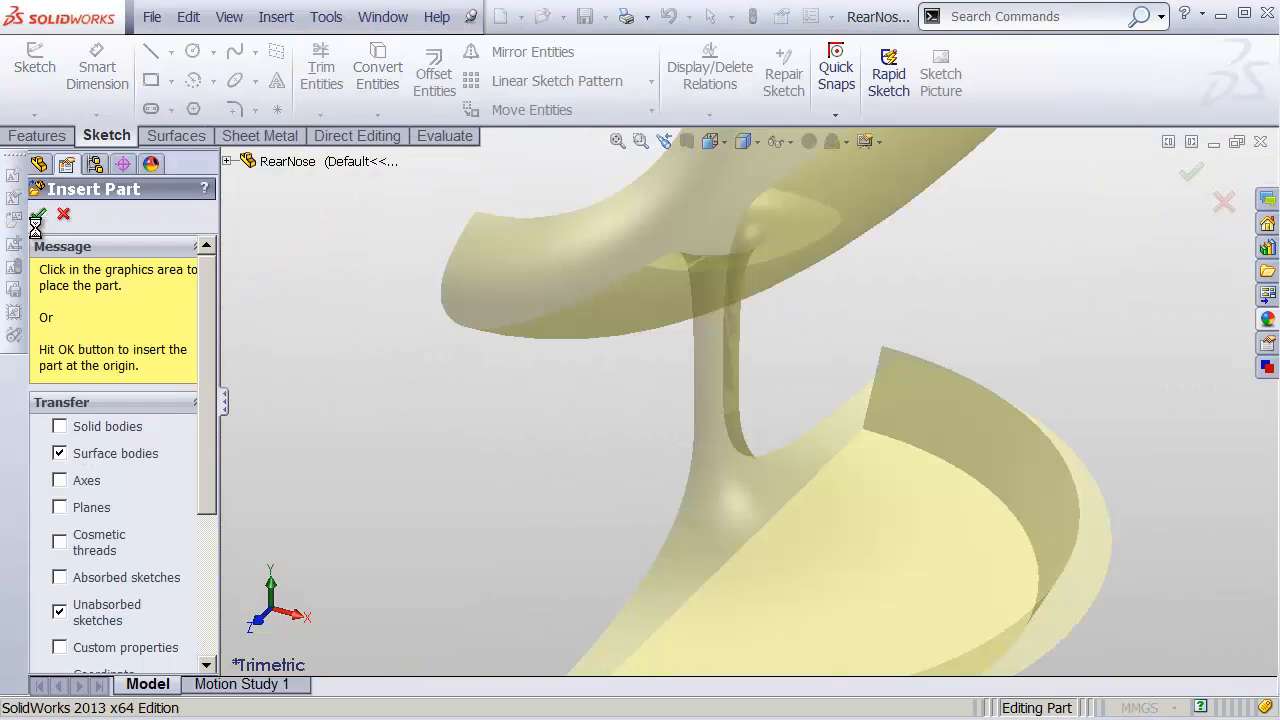
{"action": "left_click", "coordinate": [36, 218]}
{"action": "scroll", "coordinate": [497, 400], "scroll_direction": "up", "scroll_amount": 5}
{"action": "middle_click_drag", "start_coordinate": [860, 423], "coordinate": [764, 408]}
{"action": "scroll", "coordinate": [851, 414], "scroll_direction": "down", "scroll_amount": 2}
{"action": "middle_click_drag", "start_coordinate": [689, 420], "coordinate": [680, 434]}
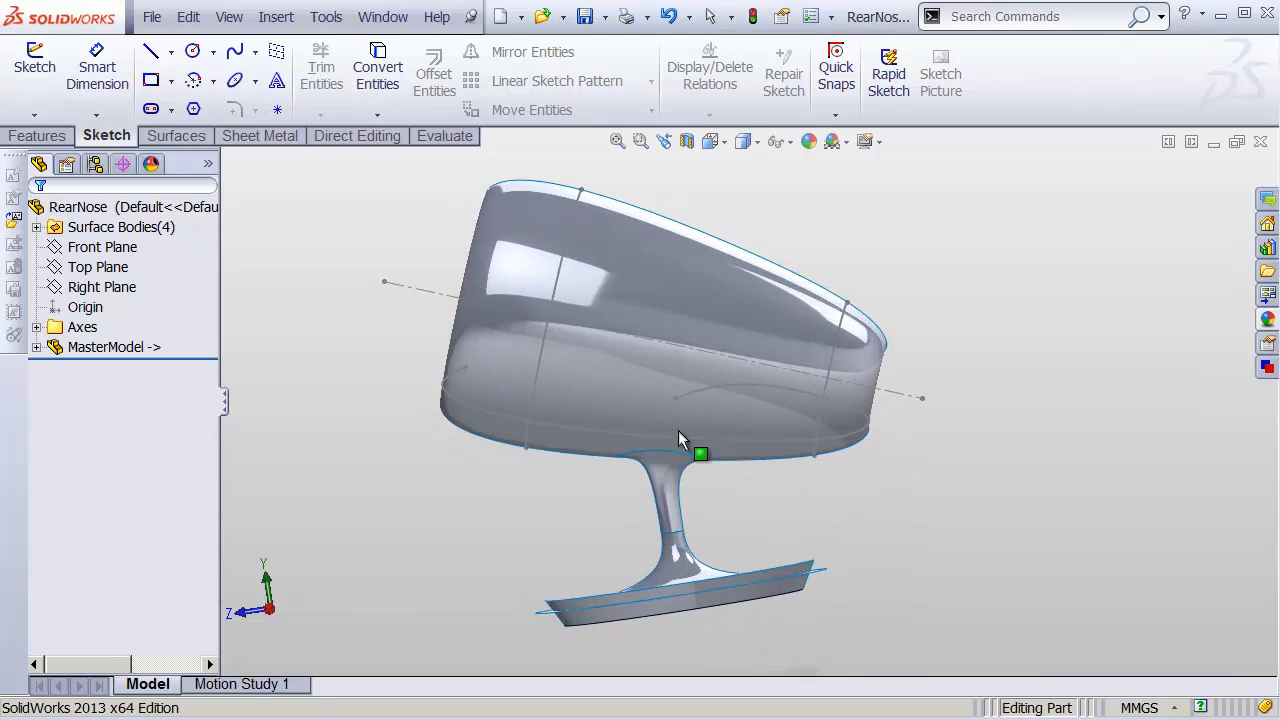
Delete the three surface bodies that form the stand and base, keeping only the housing surface.
{"action": "left_click", "coordinate": [36, 227]}
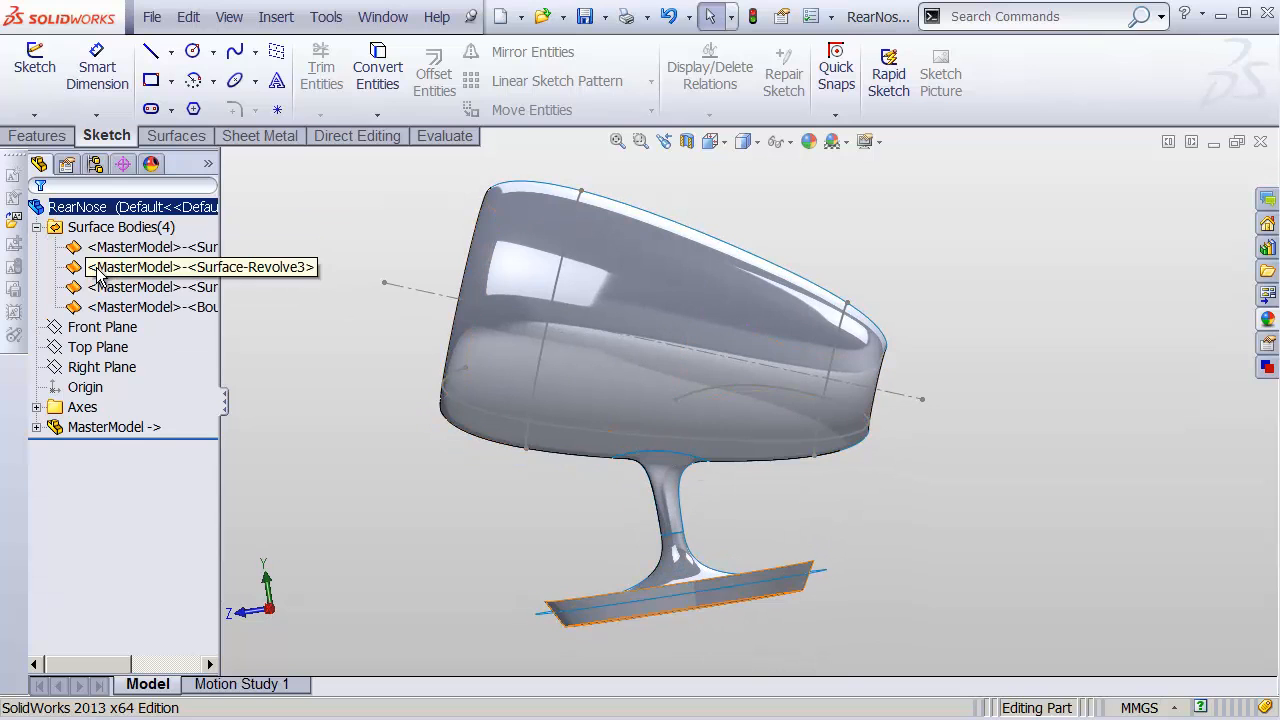
{"action": "left_click", "coordinate": [97, 268]}
{"action": "left_click", "coordinate": [100, 247], "text": "ctrl"}
{"action": "left_click", "coordinate": [93, 308], "text": "ctrl"}
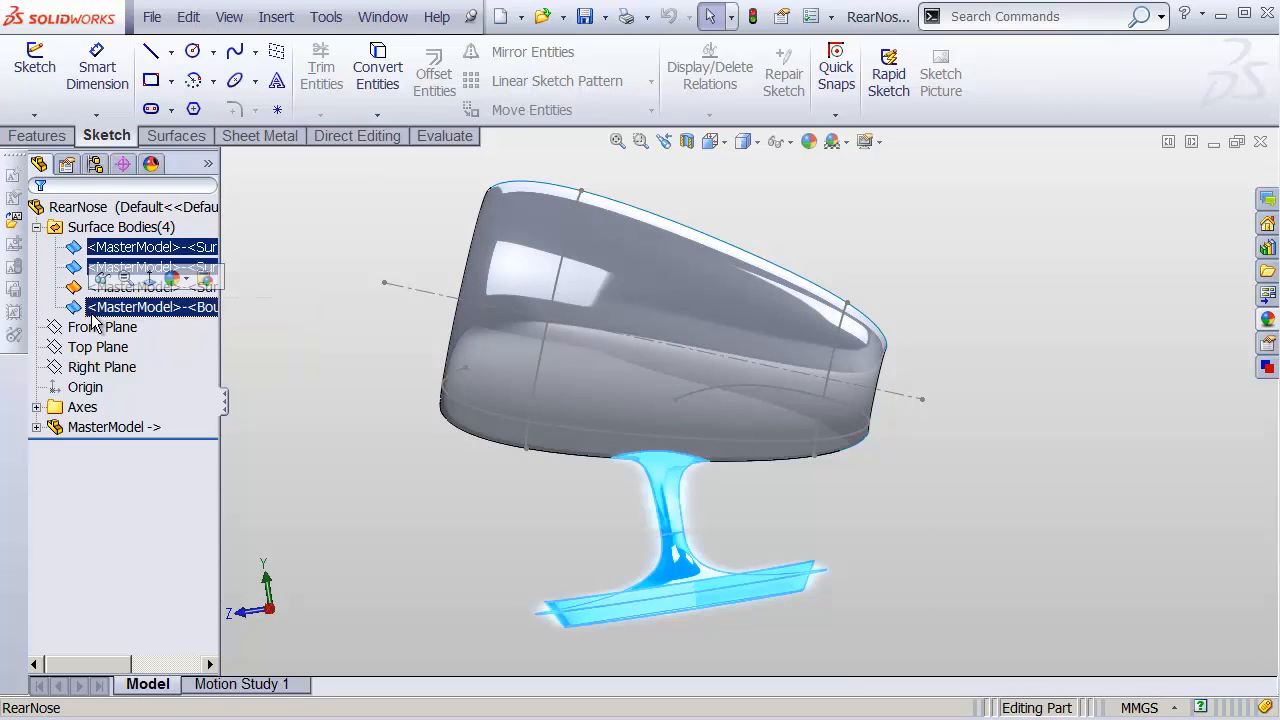
{"action": "key", "text": "Delete"}
{"action": "left_click", "coordinate": [34, 214]}
Trim the housing surface with MasterModel's 3DSketch2 using Standard trim, keeping the rear nose and its inner horn.
{"action": "middle_click_drag", "start_coordinate": [877, 349], "coordinate": [814, 380], "text": "shift"}
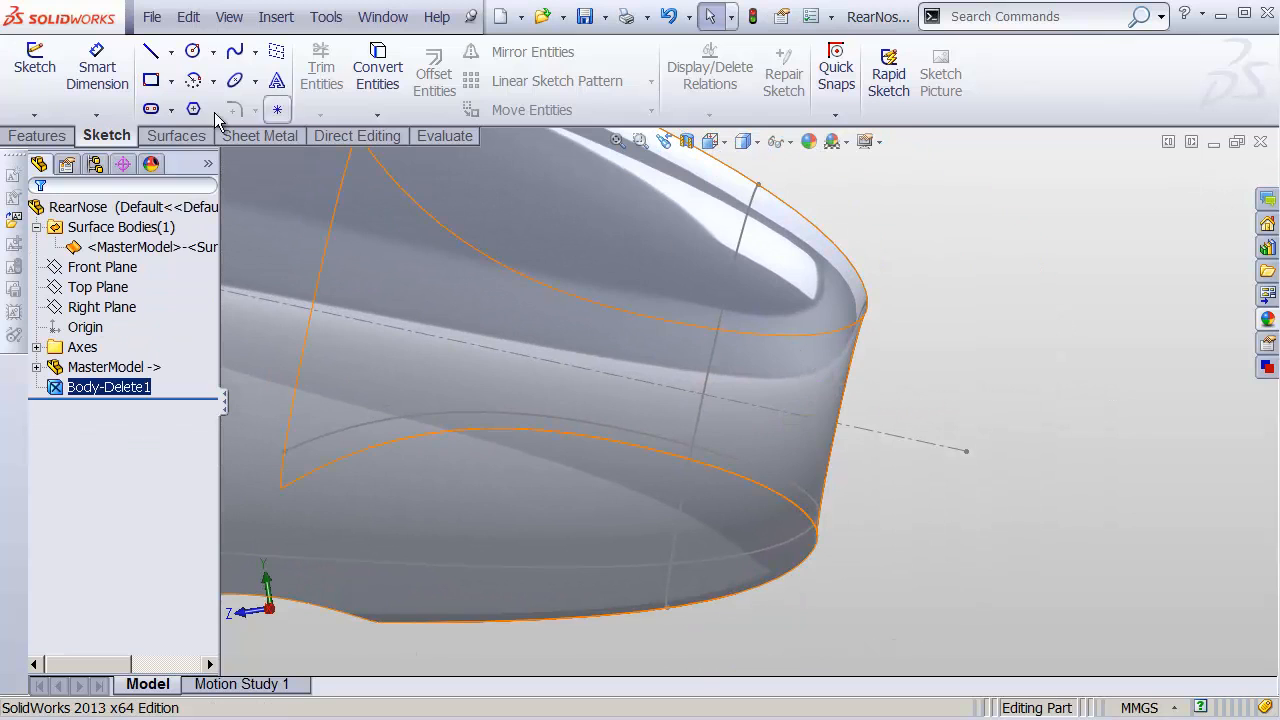
{"action": "left_click", "coordinate": [177, 136]}
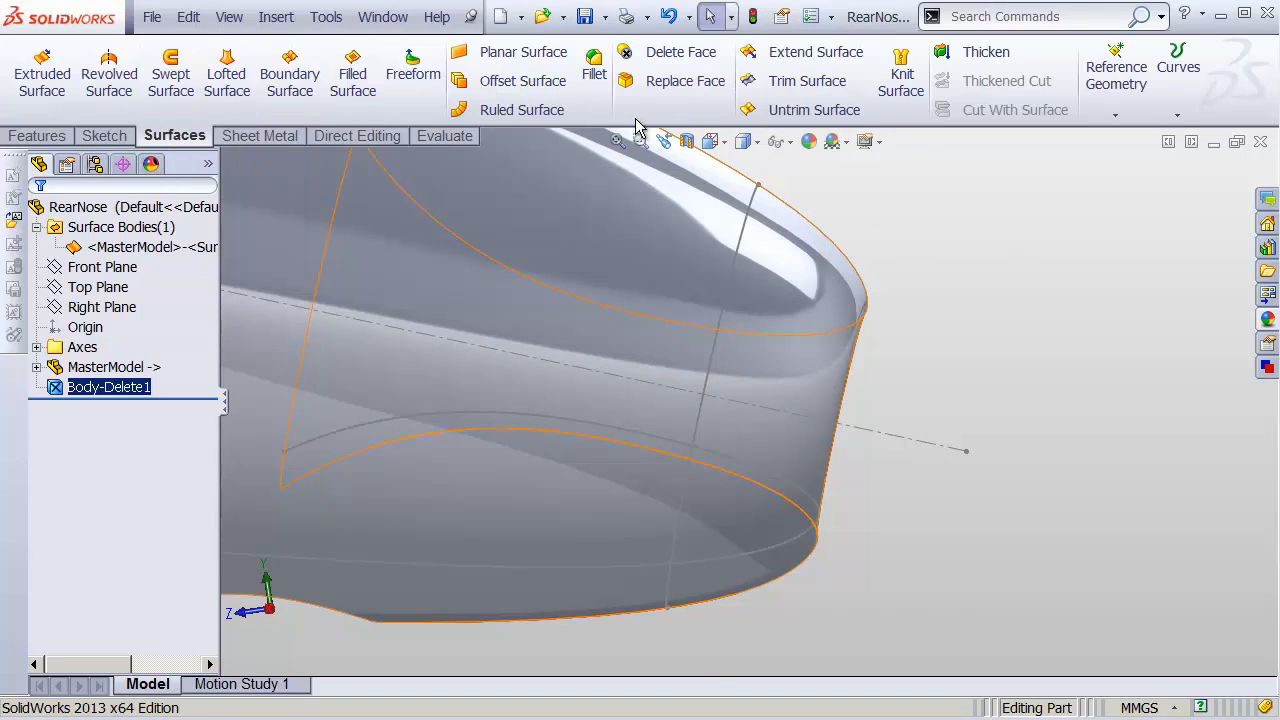
{"action": "left_click", "coordinate": [785, 90]}
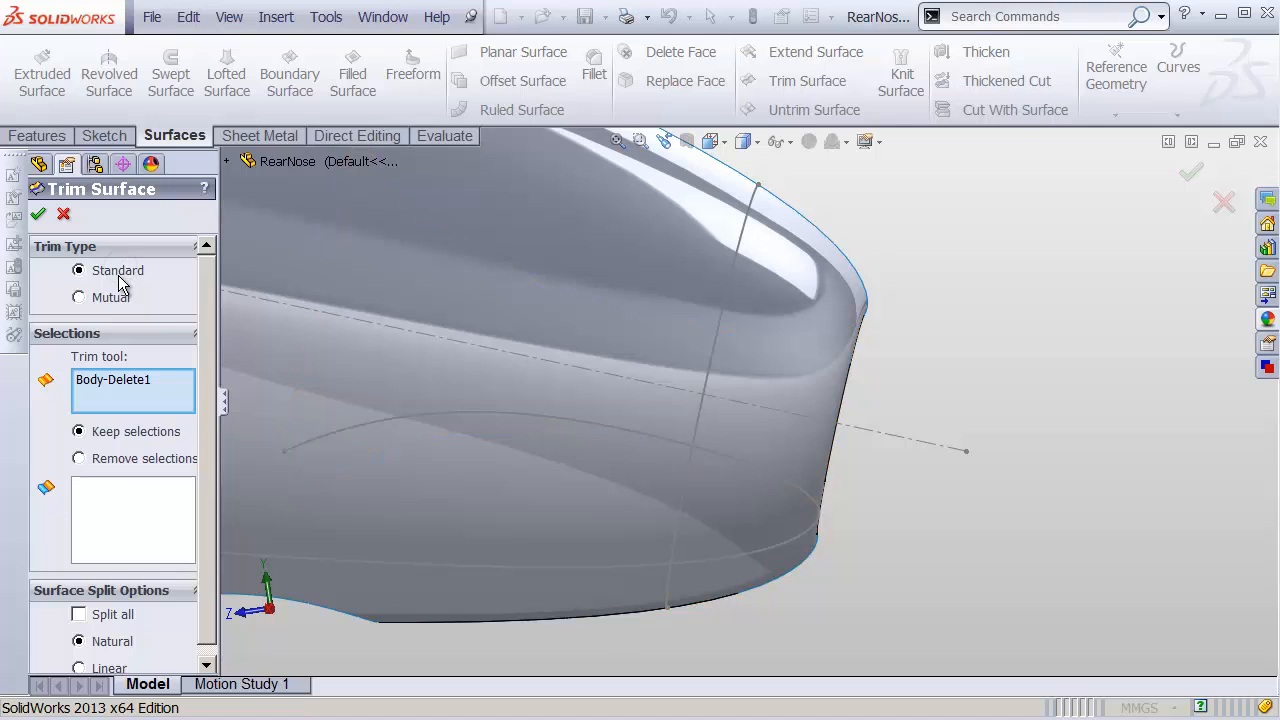
{"action": "right_click", "coordinate": [136, 398]}
{"action": "left_click", "coordinate": [162, 407]}
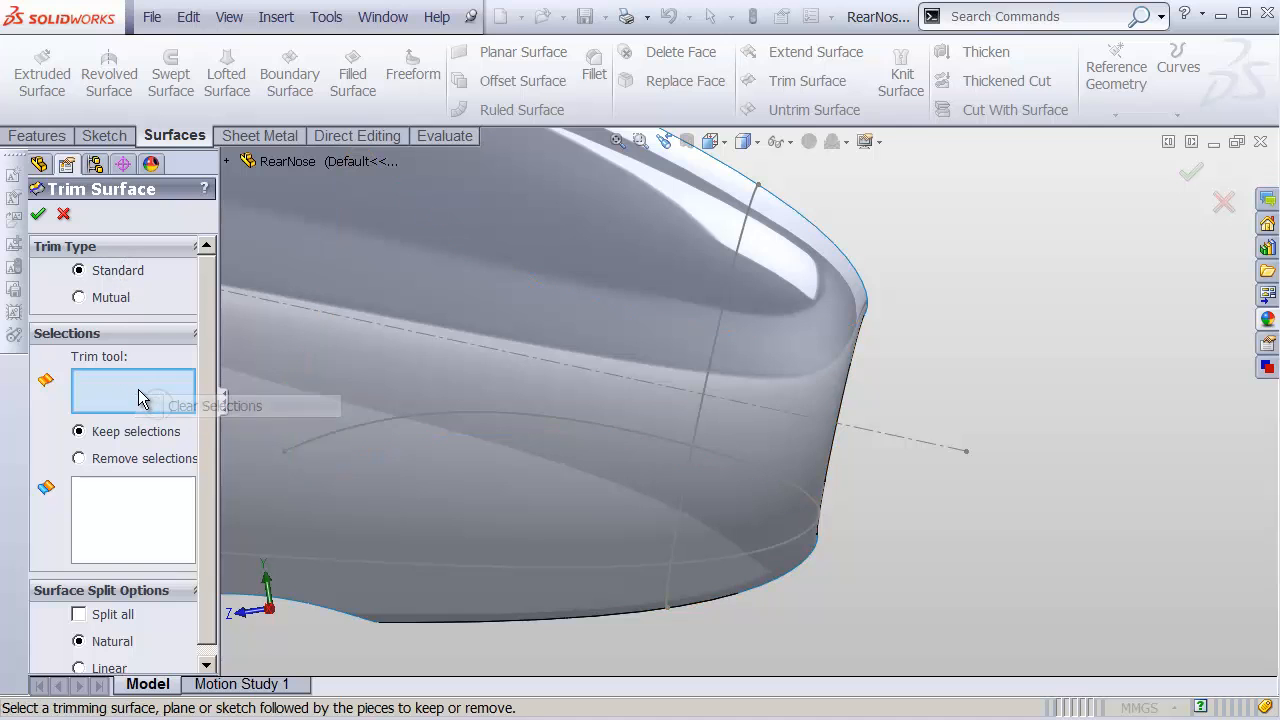
{"action": "left_click", "coordinate": [726, 300]}
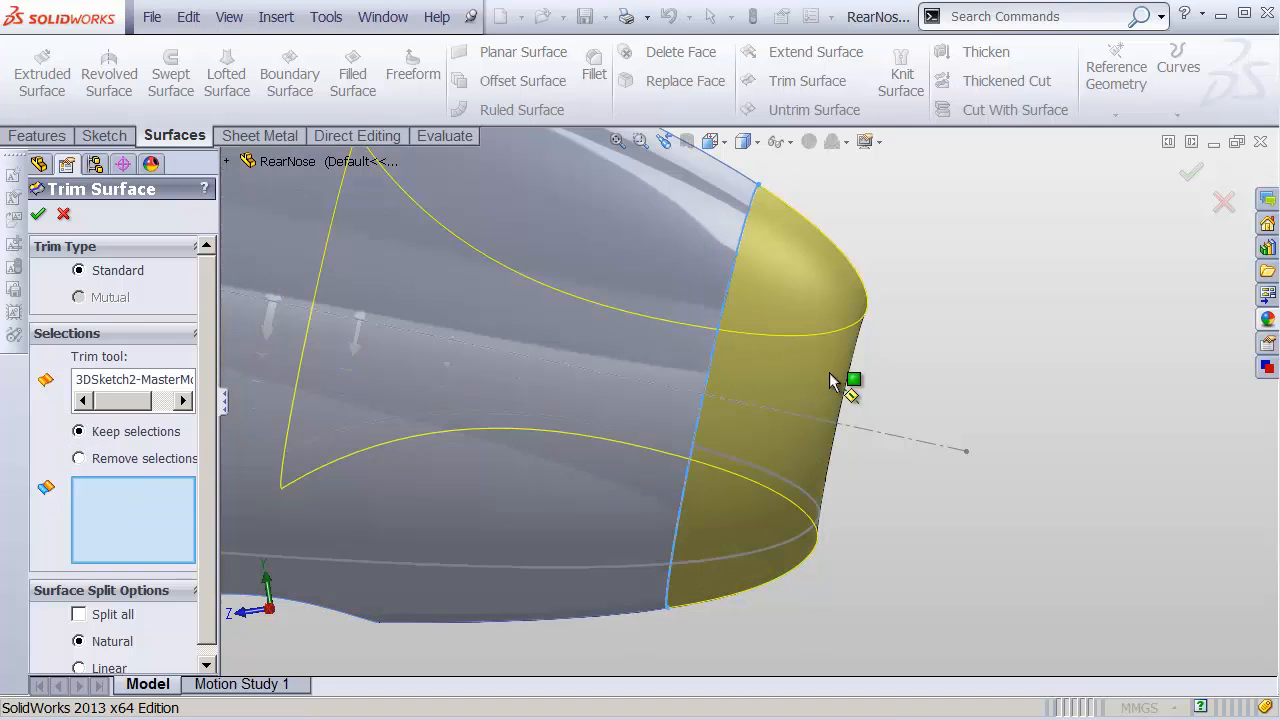
{"action": "left_click", "coordinate": [838, 318]}
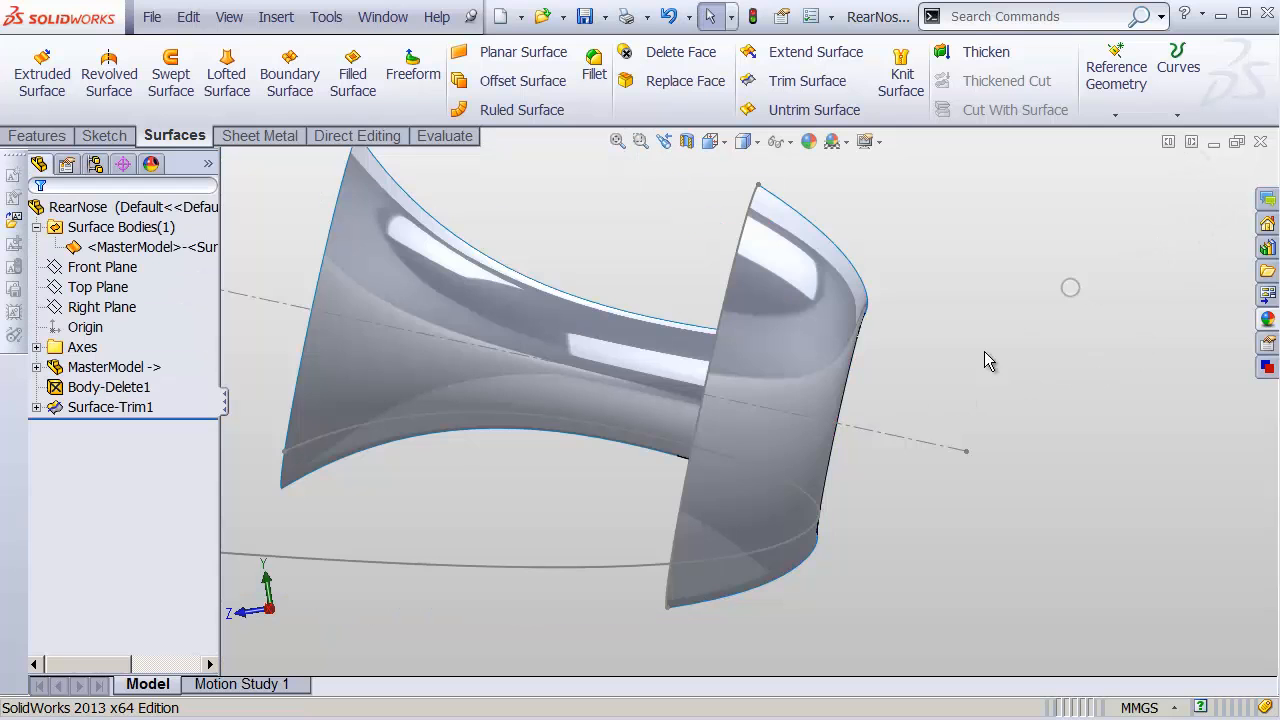
Edit the inserted MasterModel feature so that its absorbed sketches are also transferred.
{"action": "middle_click_drag", "start_coordinate": [986, 357], "coordinate": [806, 491]}
{"action": "middle_click_drag", "start_coordinate": [806, 491], "coordinate": [857, 440]}
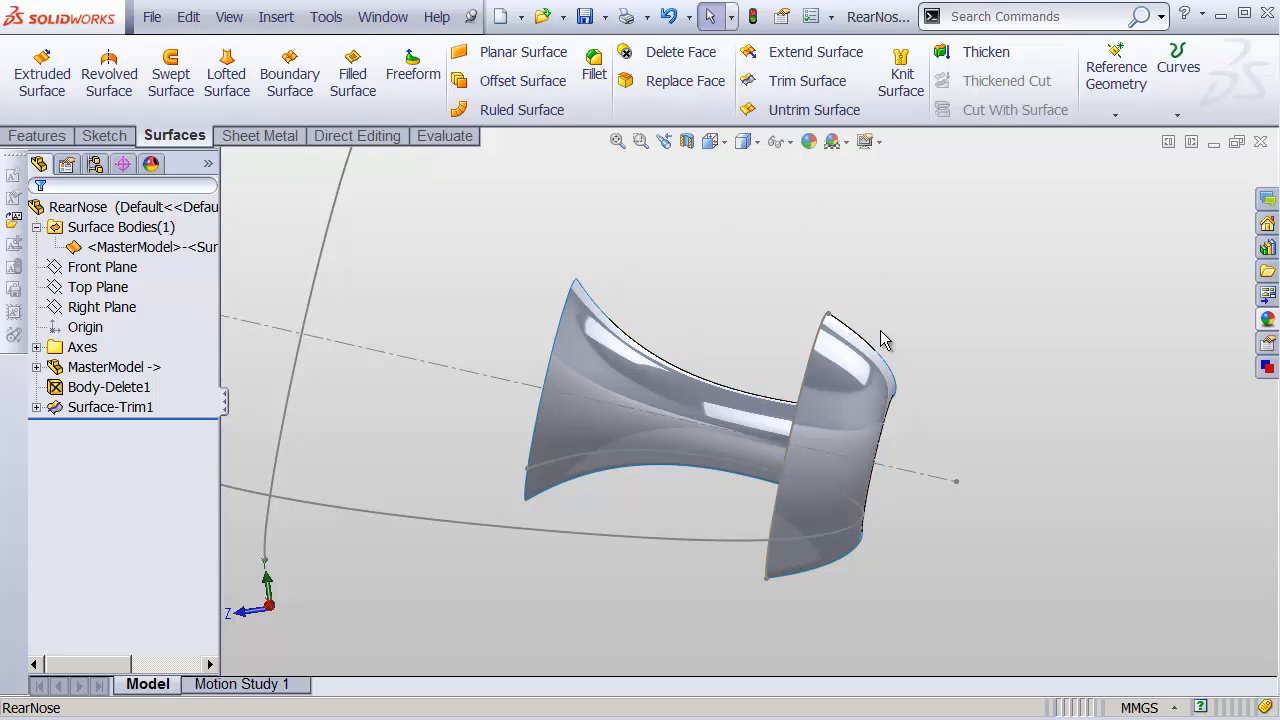
{"action": "left_click", "coordinate": [72, 370]}
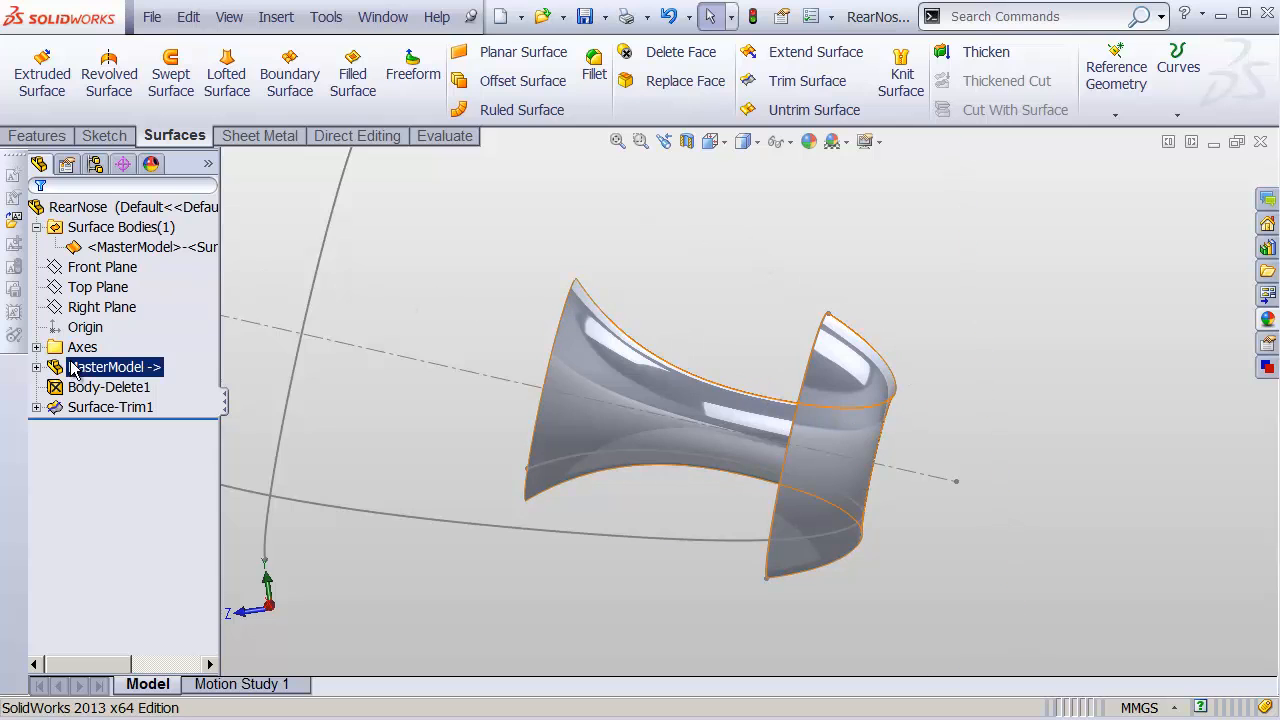
{"action": "right_click", "coordinate": [62, 372]}
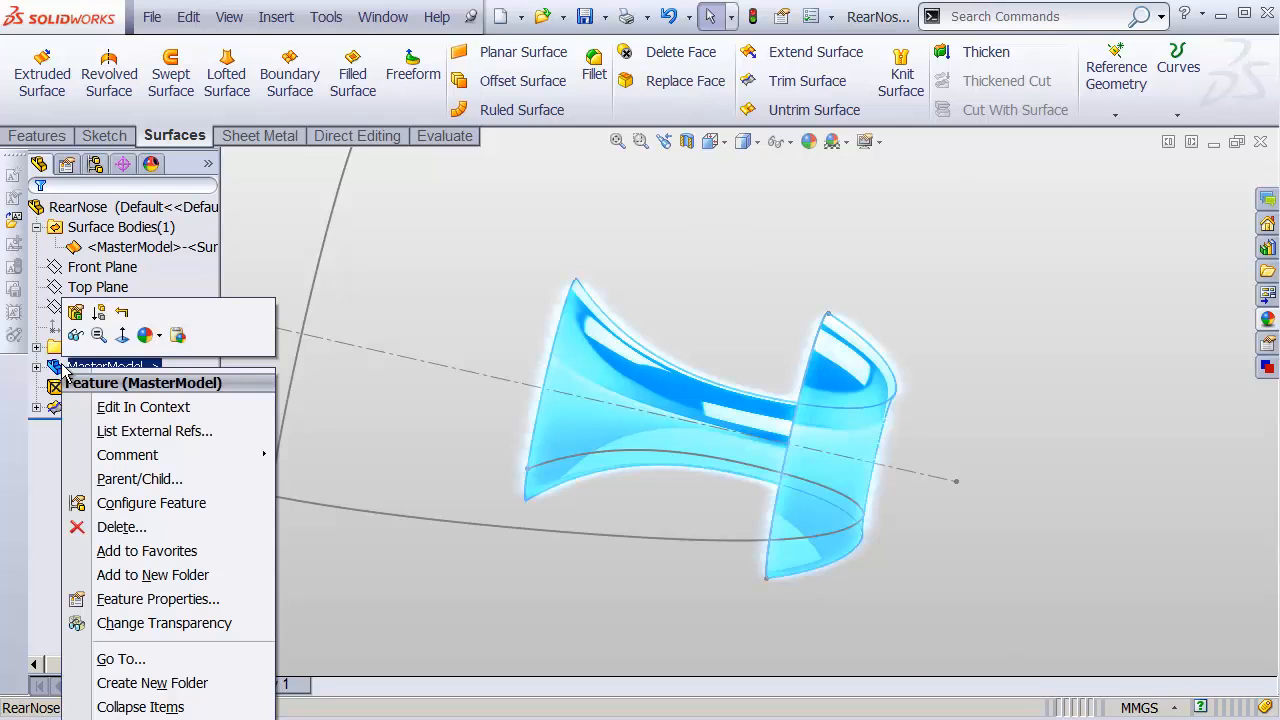
{"action": "left_click", "coordinate": [76, 313]}
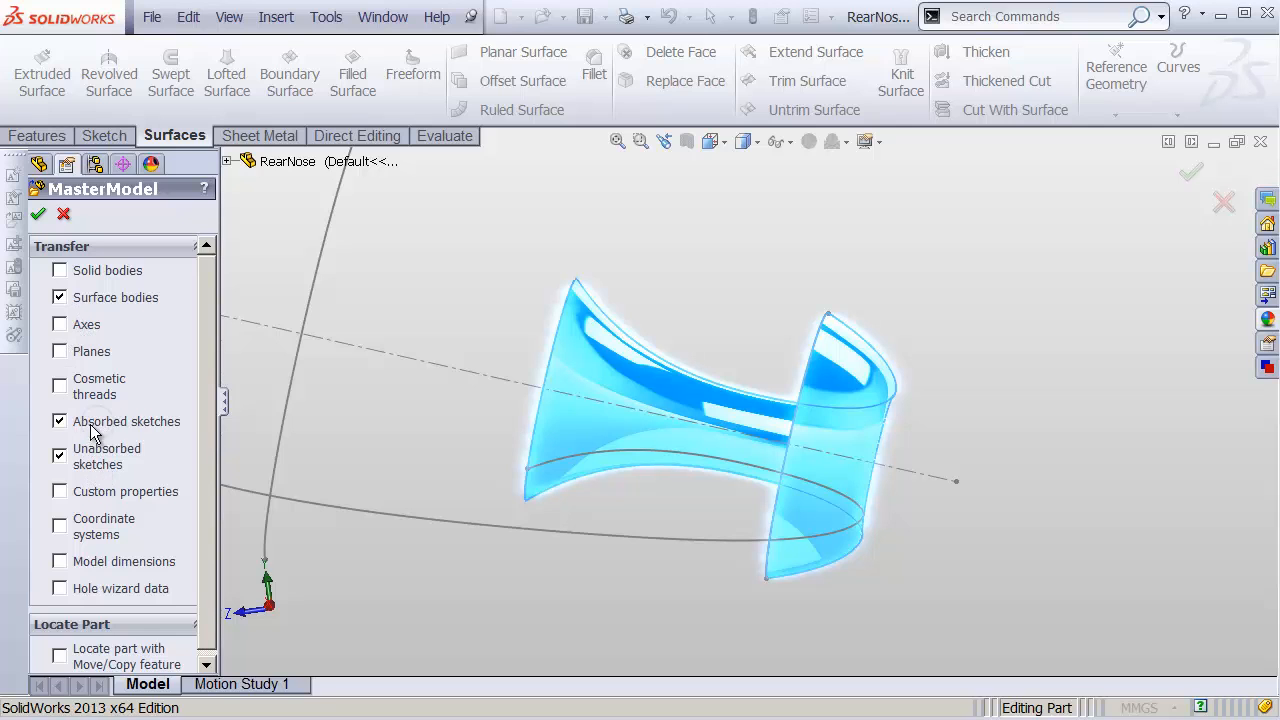
{"action": "left_click", "coordinate": [39, 216]}
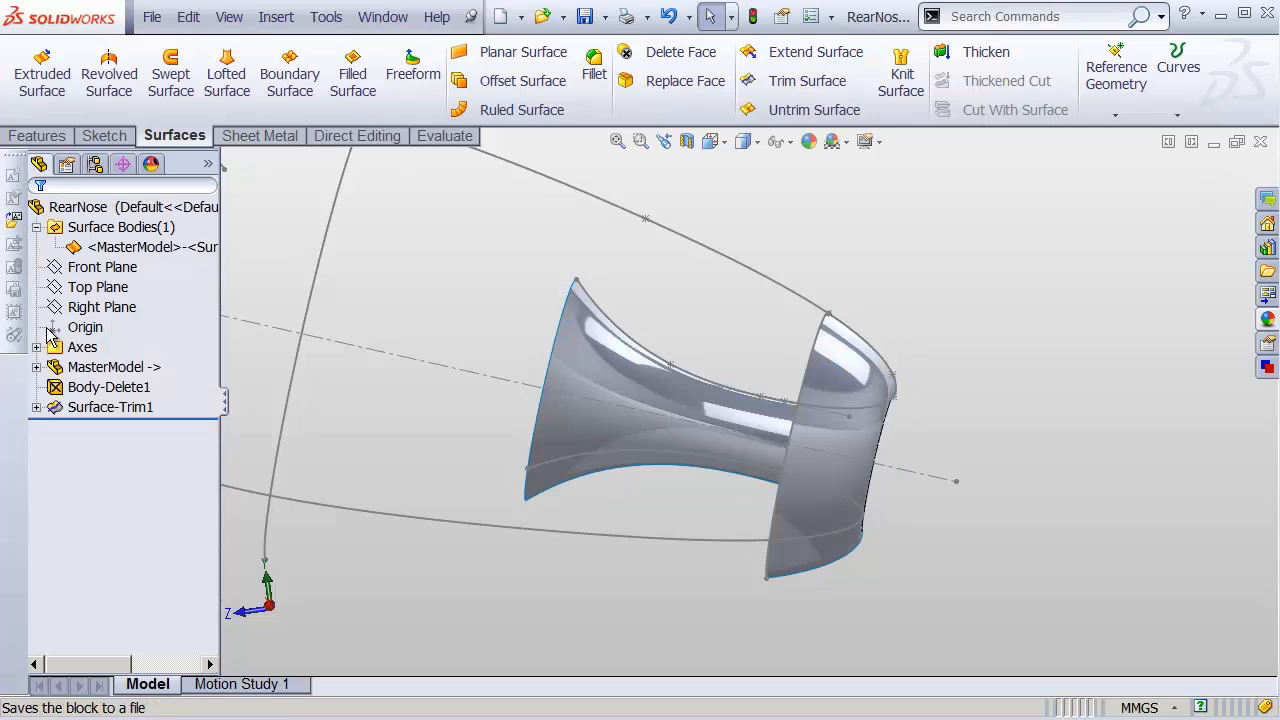
Sketch a slanted line about 101 mm long on the Right Plane, crossing the horn's neck near the tangent point.
{"action": "left_click", "coordinate": [697, 249]}
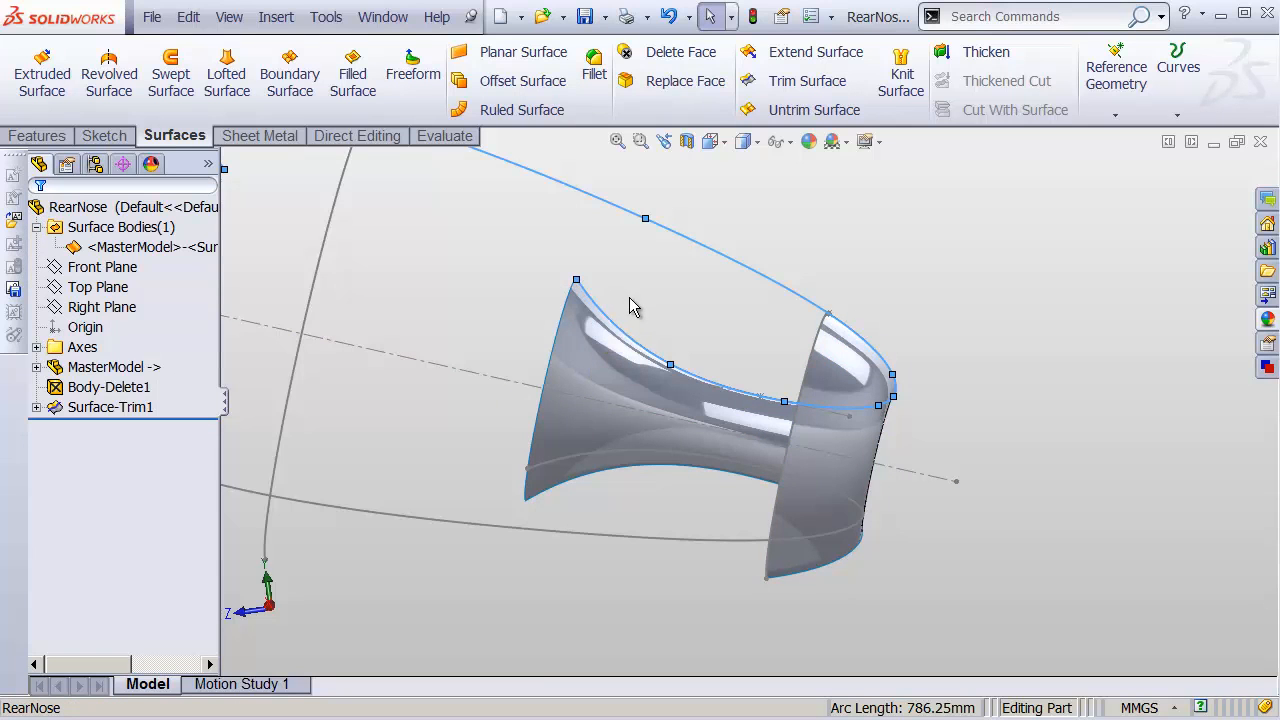
{"action": "key", "text": "z"}
{"action": "middle_click_drag", "start_coordinate": [620, 320], "coordinate": [716, 356], "text": "shift"}
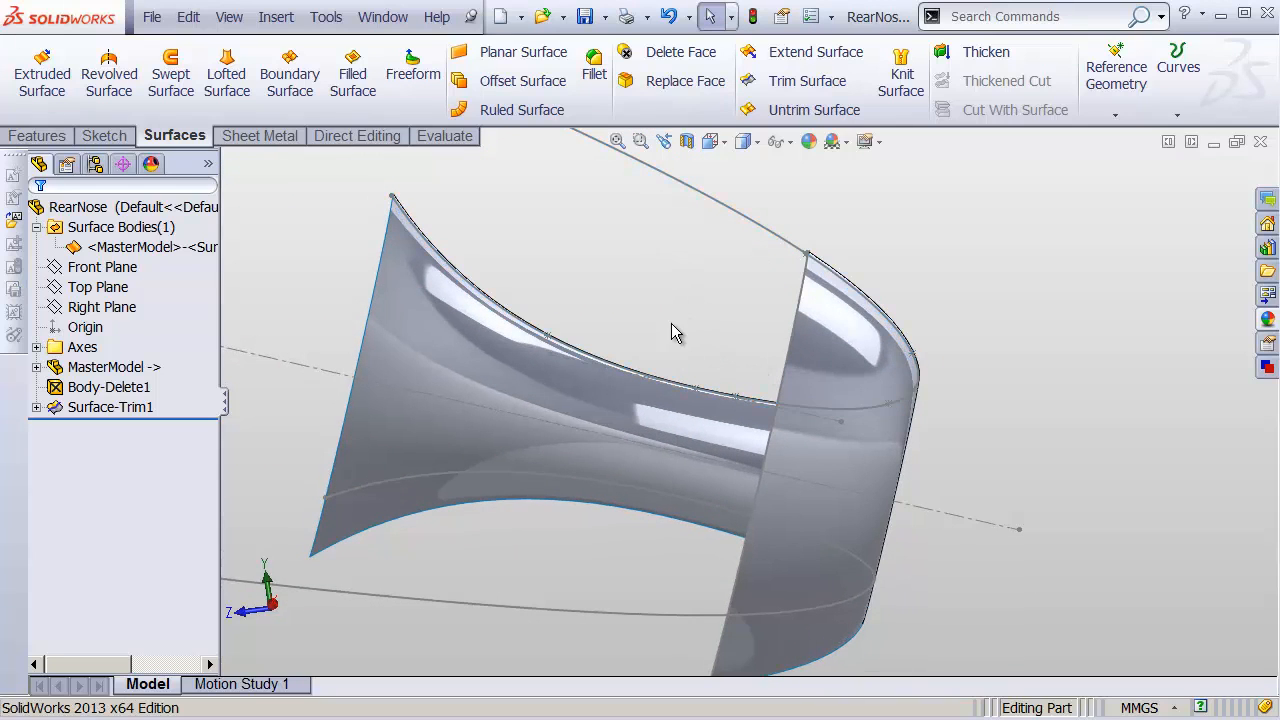
{"action": "left_click", "coordinate": [184, 310]}
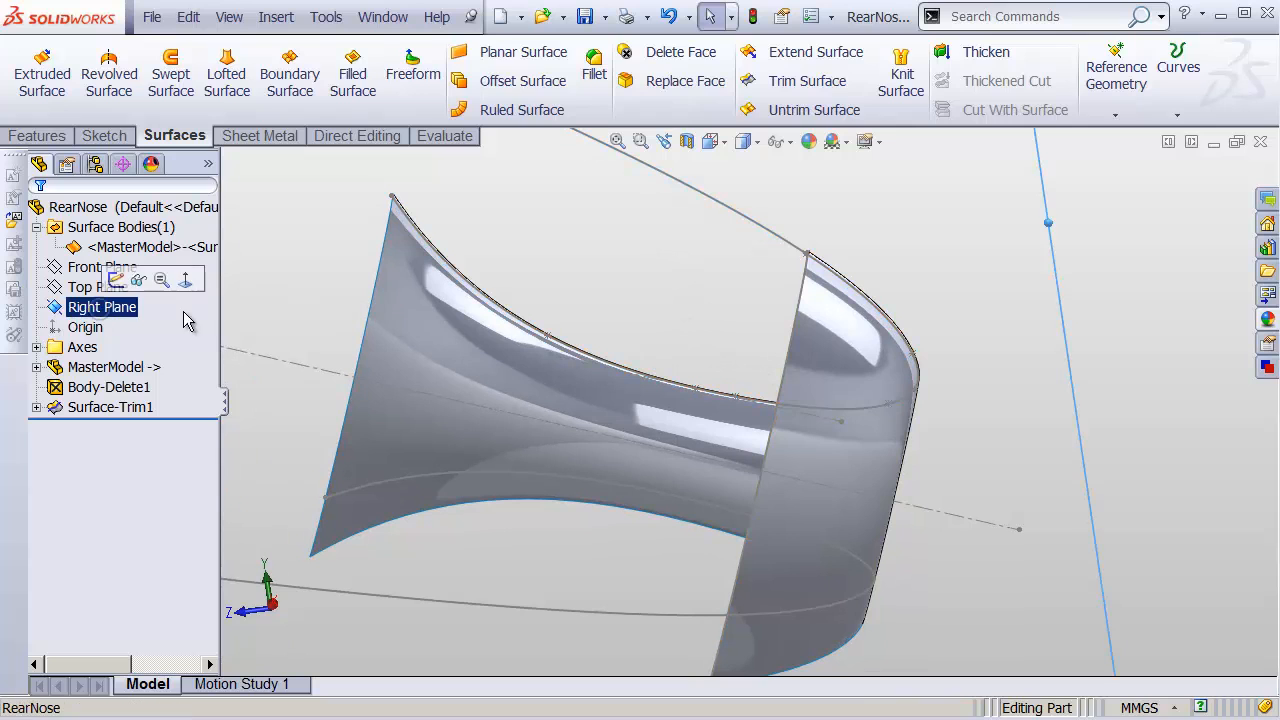
{"action": "left_click", "coordinate": [116, 279]}
{"action": "key", "text": "s"}
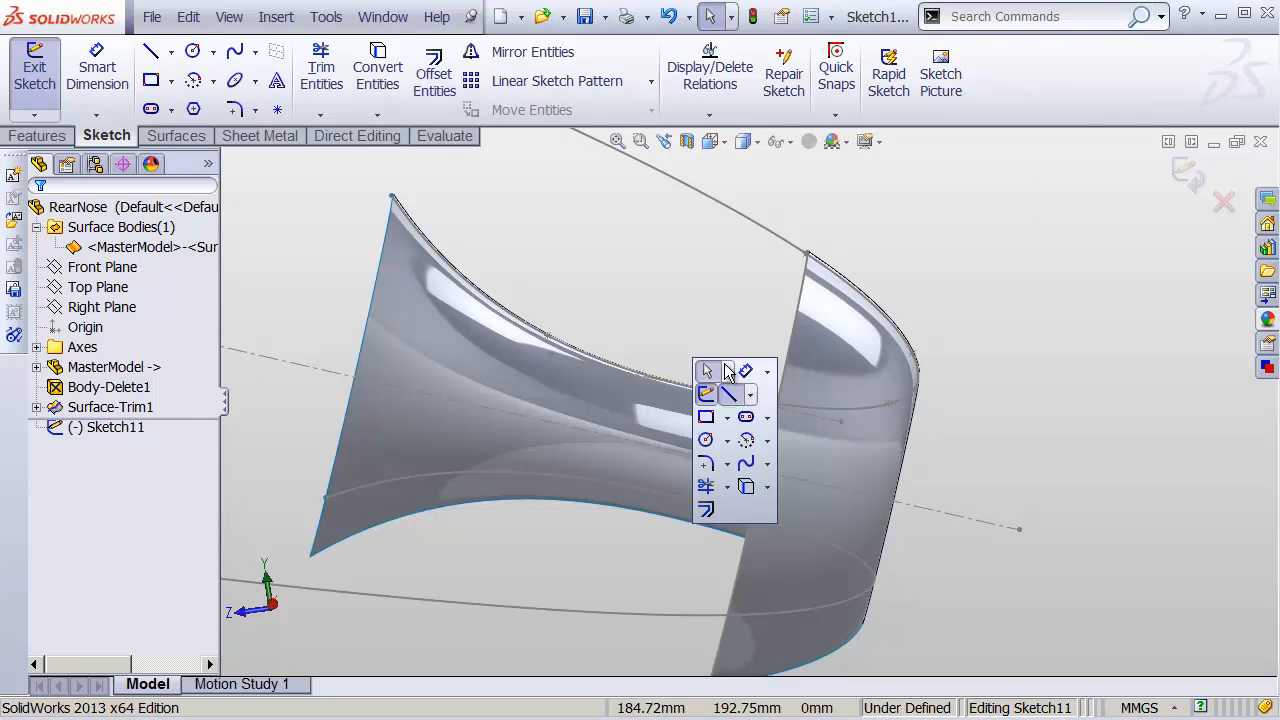
{"action": "left_click", "coordinate": [729, 394]}
{"action": "left_click", "coordinate": [700, 330]}
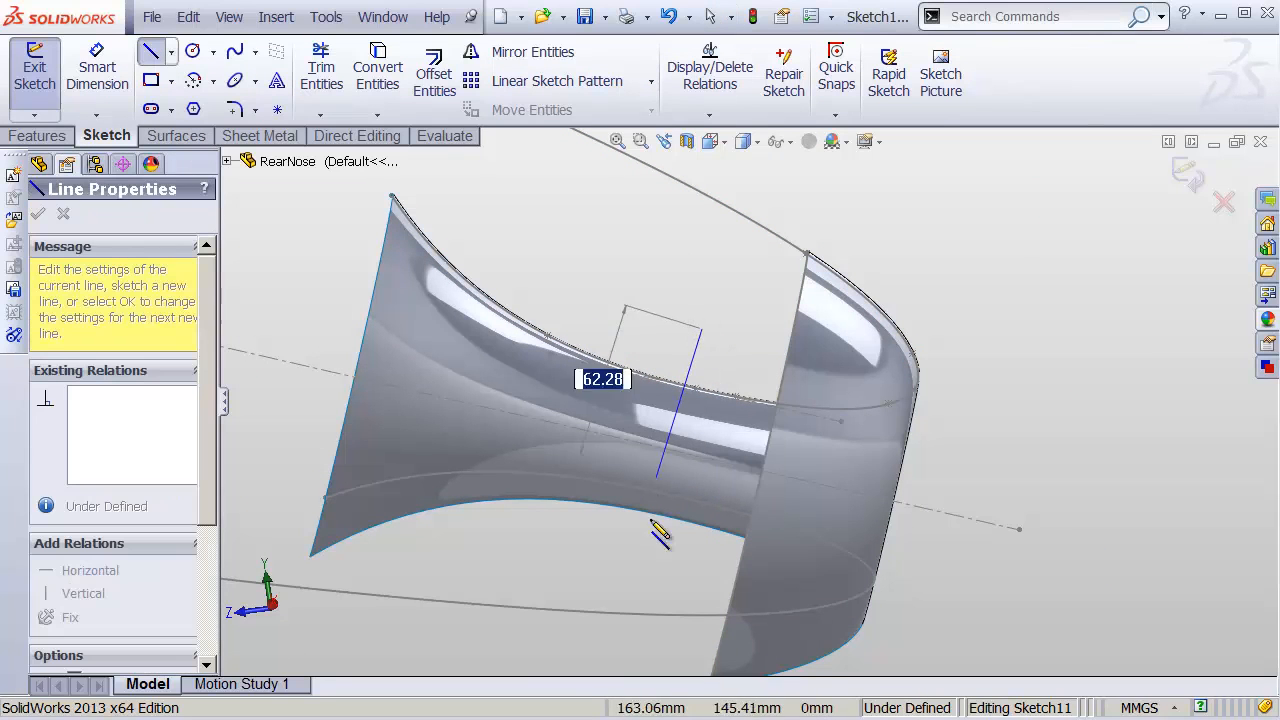
{"action": "left_click", "coordinate": [645, 573]}
{"action": "key", "text": "Escape"}
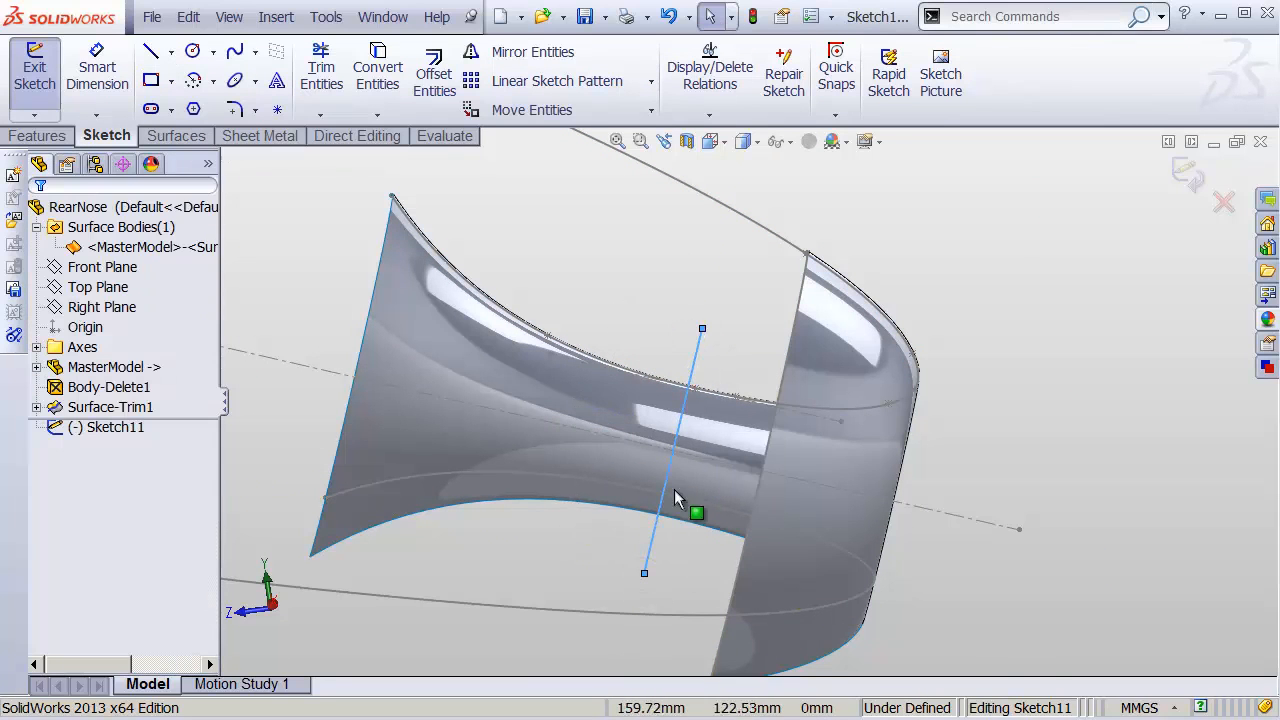
Make the slanted line coincident with the tangent point on MasterModel's spline profile, and select the line.
{"action": "left_click", "coordinate": [698, 391], "text": "ctrl"}
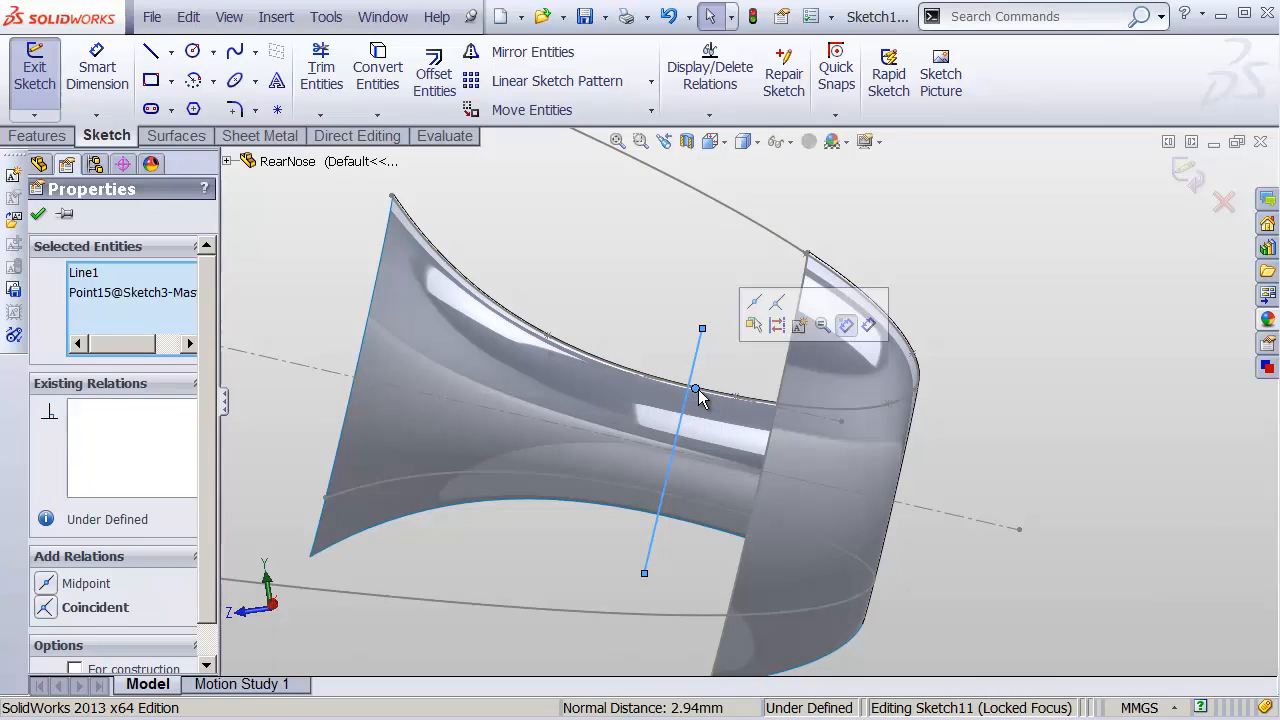
{"action": "left_click", "coordinate": [777, 301]}
{"action": "key", "text": "Escape"}
{"action": "middle_click_drag", "start_coordinate": [726, 385], "coordinate": [766, 394], "text": "shift"}
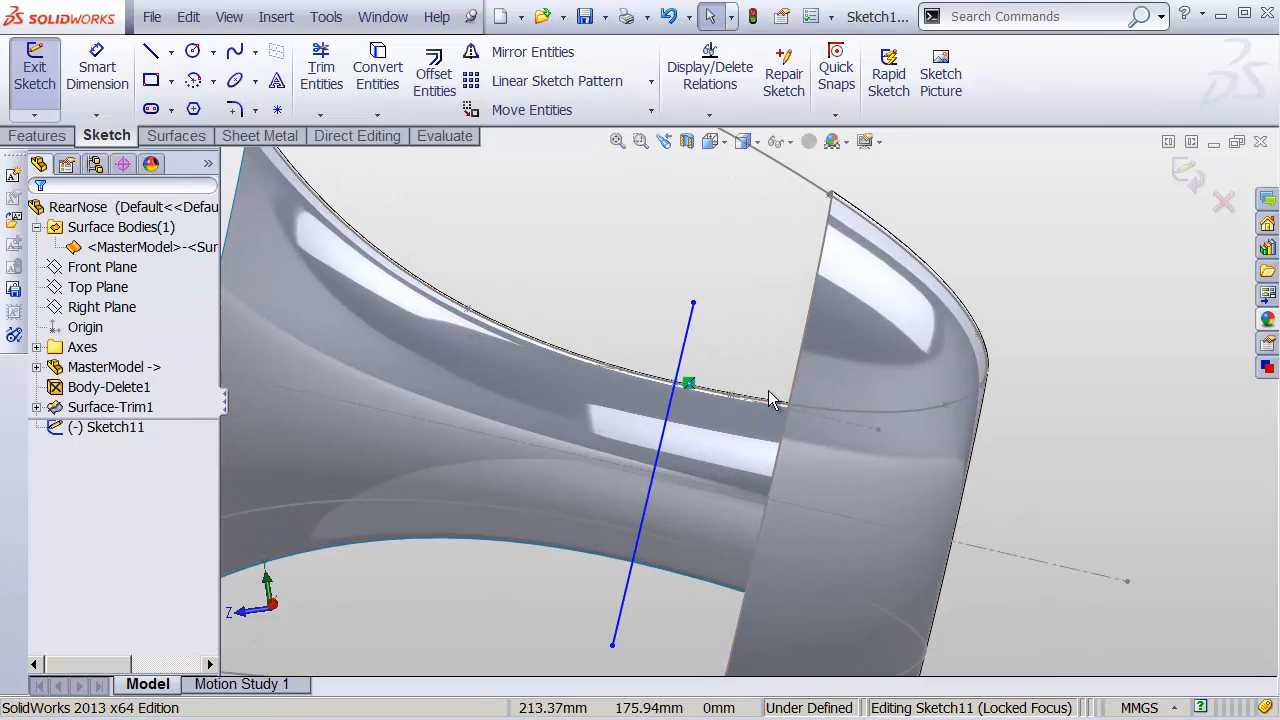
{"action": "left_click", "coordinate": [662, 446]}
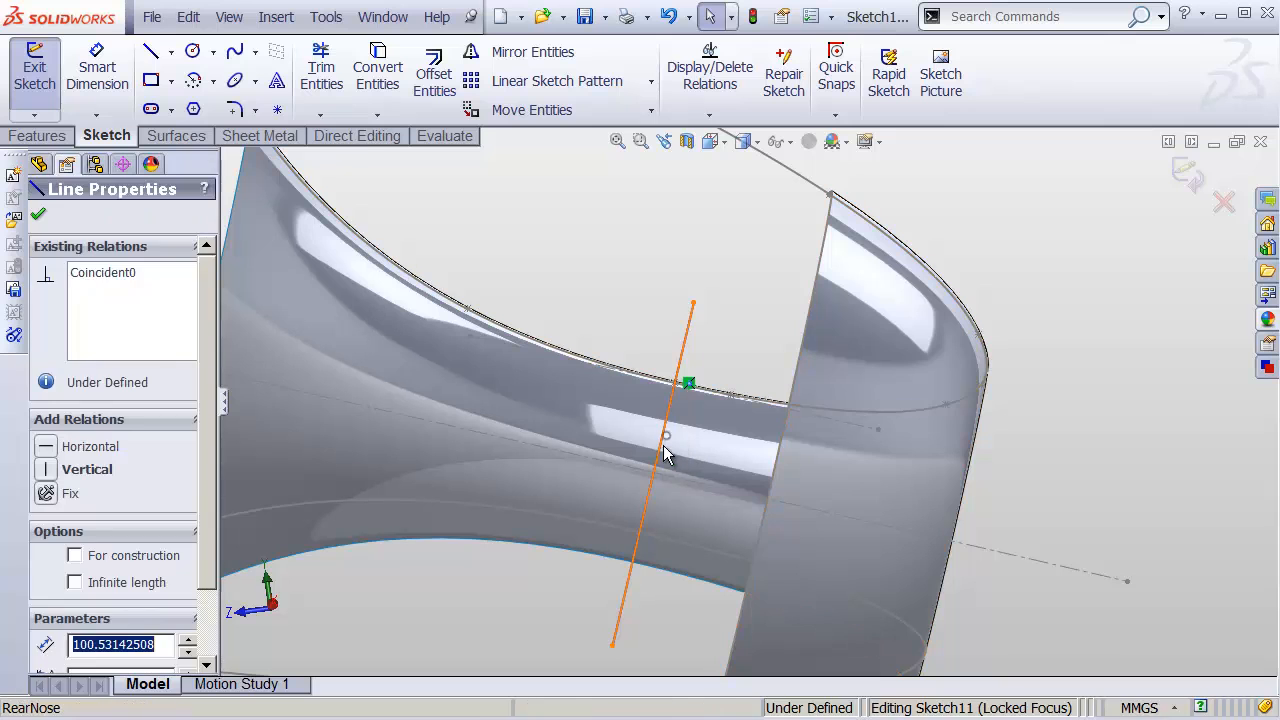
Make the slanted line perpendicular to the boom axis, extend its ends well past the horn's neck, and finish the sketch.
{"action": "left_click", "coordinate": [1062, 576], "text": "ctrl"}
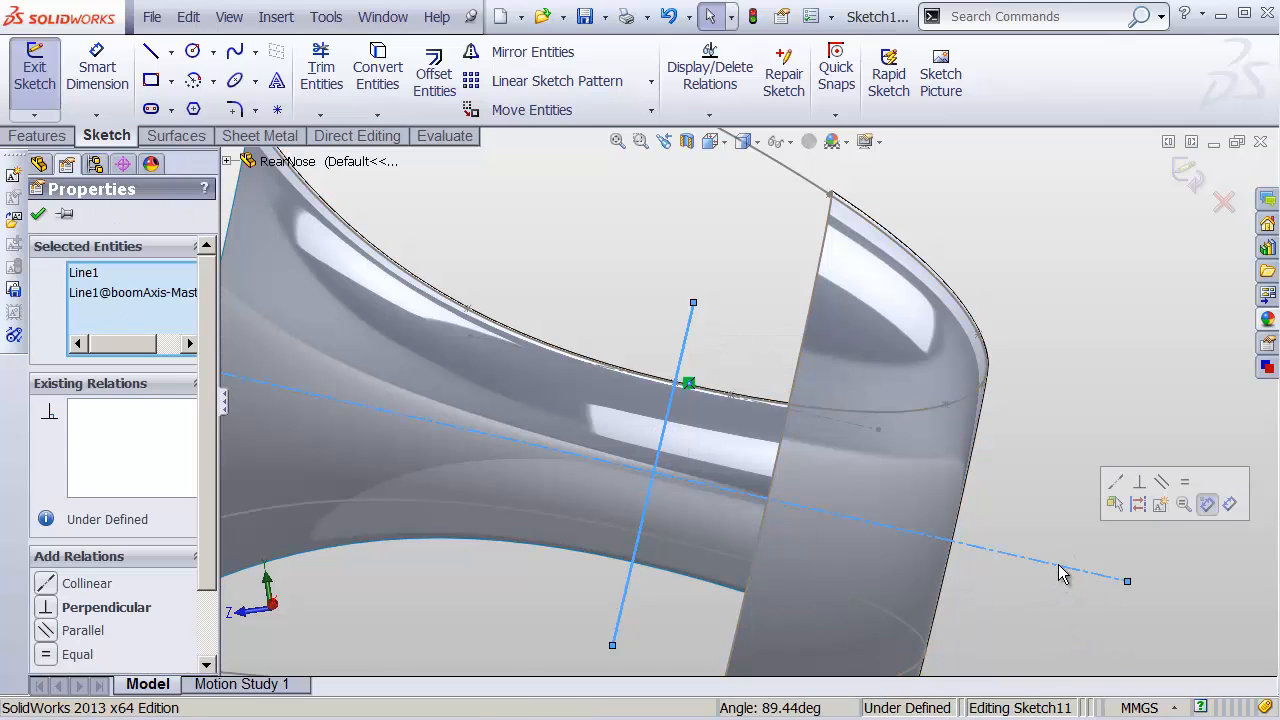
{"action": "left_click", "coordinate": [1141, 487]}
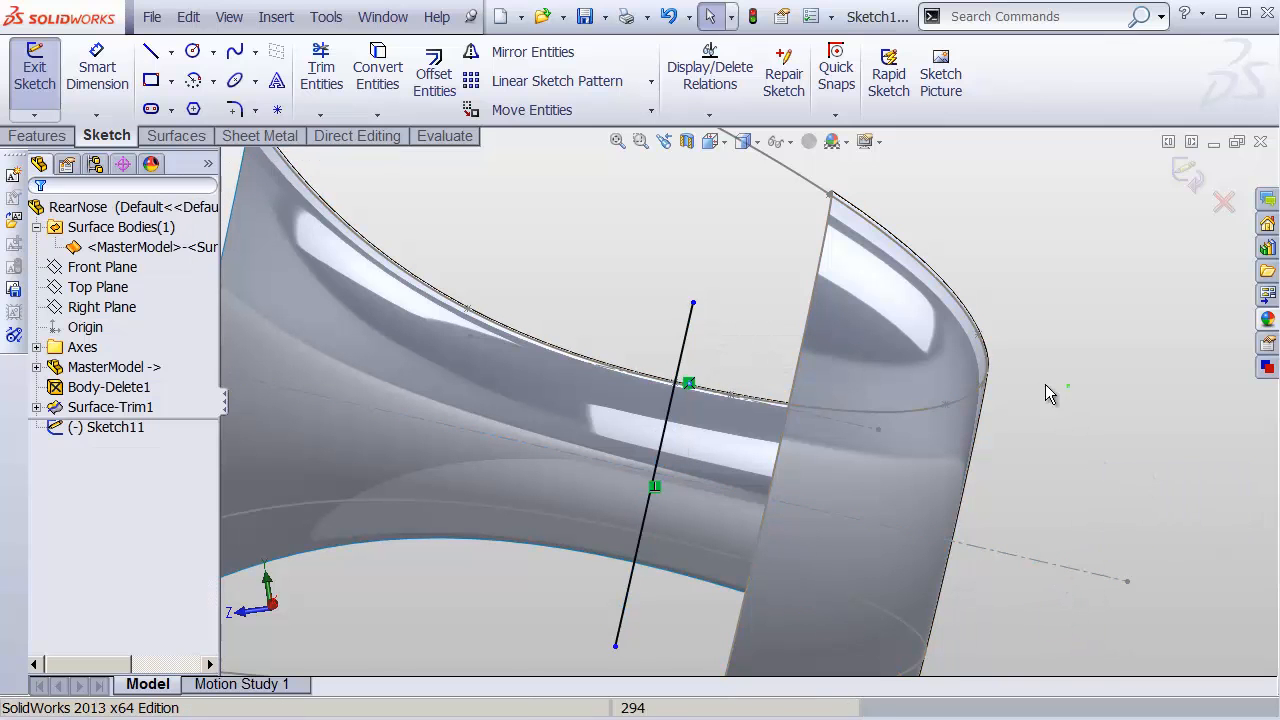
{"action": "scroll", "coordinate": [790, 380], "scroll_direction": "up", "scroll_amount": 3}
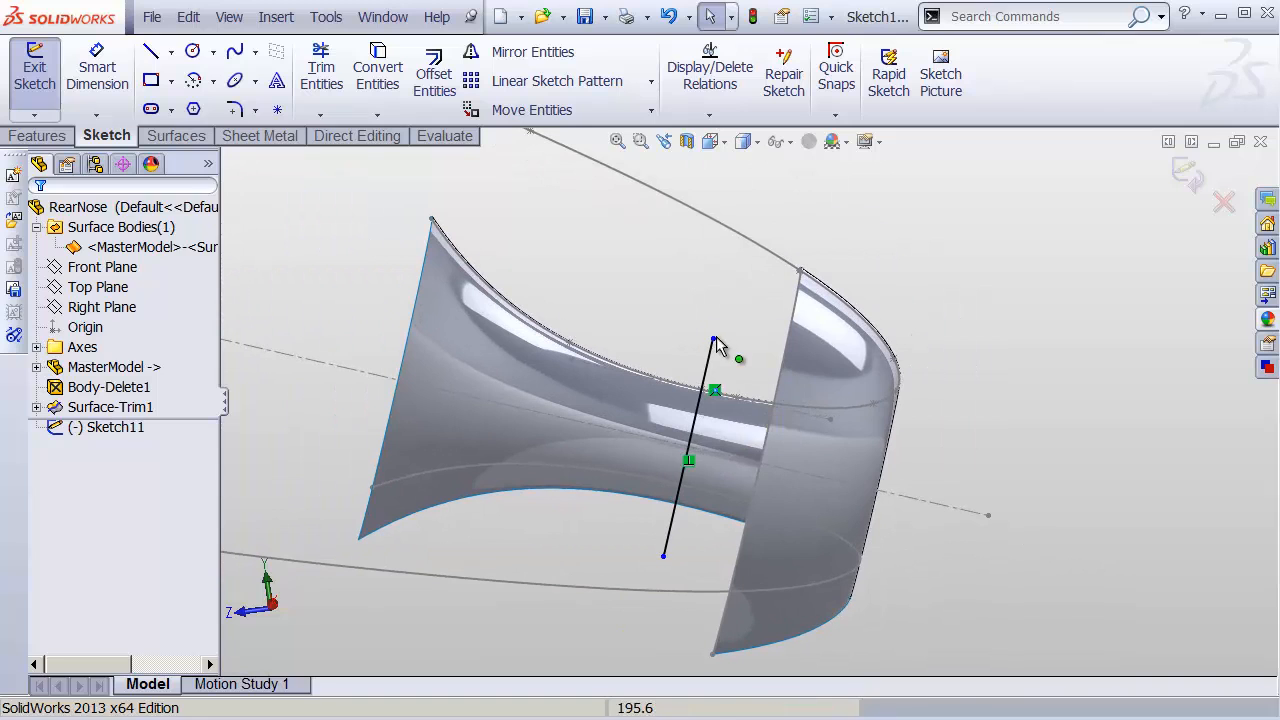
{"action": "left_click", "coordinate": [690, 462]}
{"action": "left_click", "coordinate": [664, 557]}
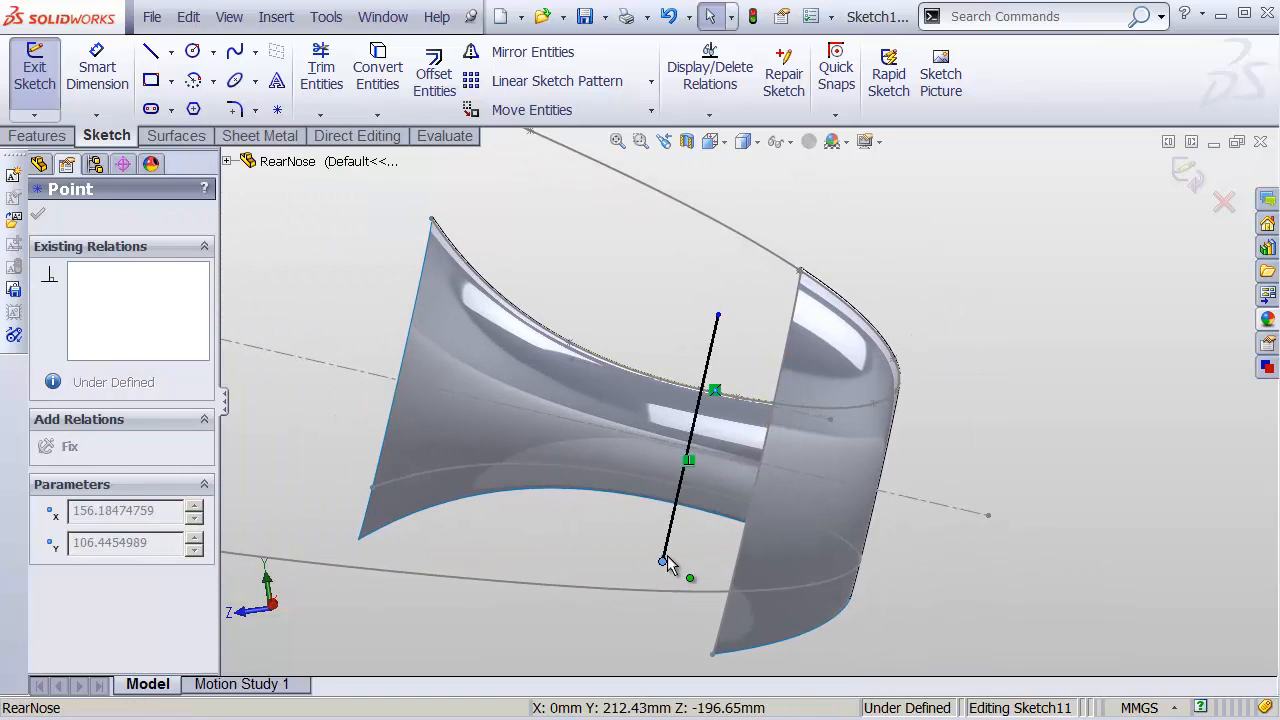
{"action": "left_click", "coordinate": [1185, 176]}
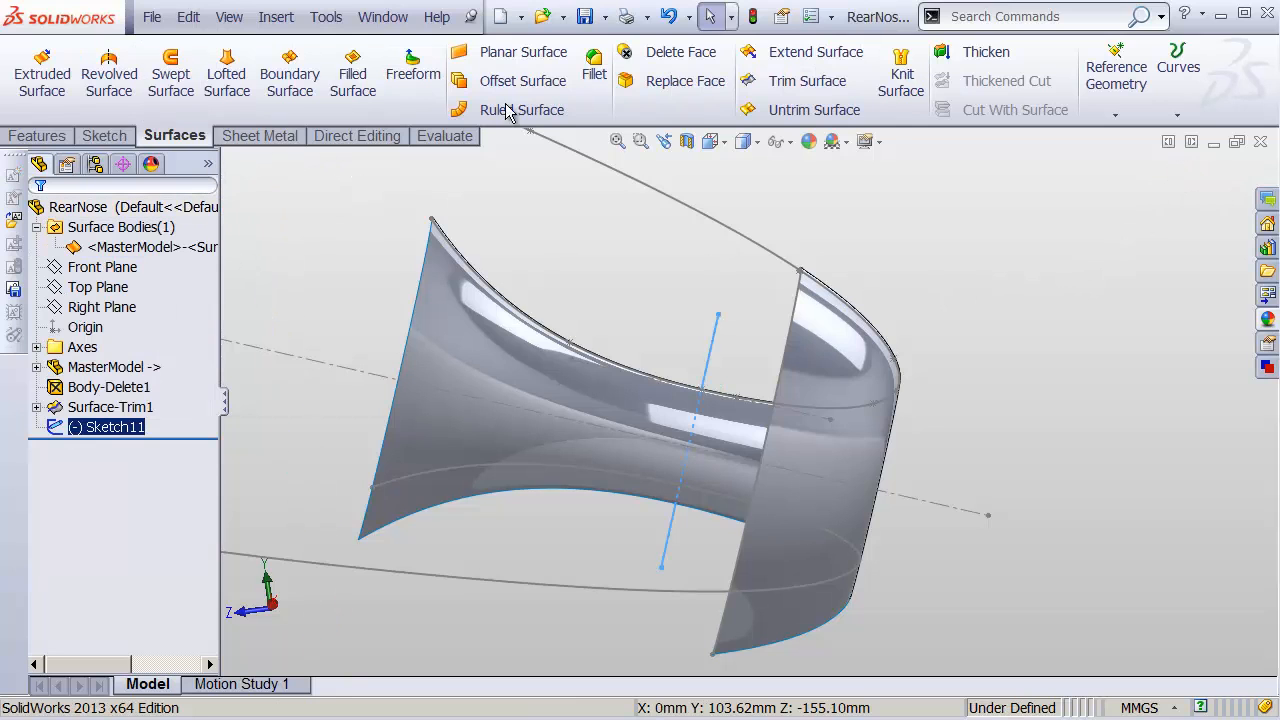
Trim the surface with Sketch11 using Standard trim, keeping the rear nose with its short stub of horn neck.
{"action": "left_click", "coordinate": [766, 90]}
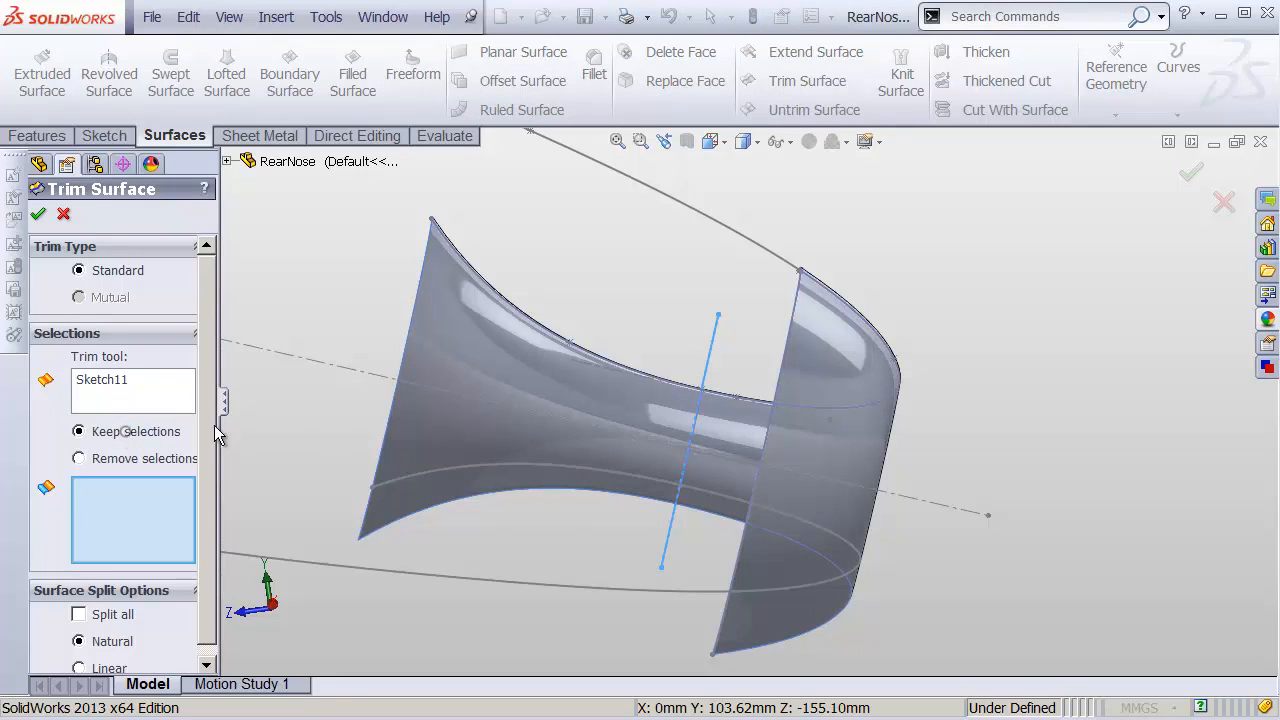
{"action": "left_click", "coordinate": [845, 372]}
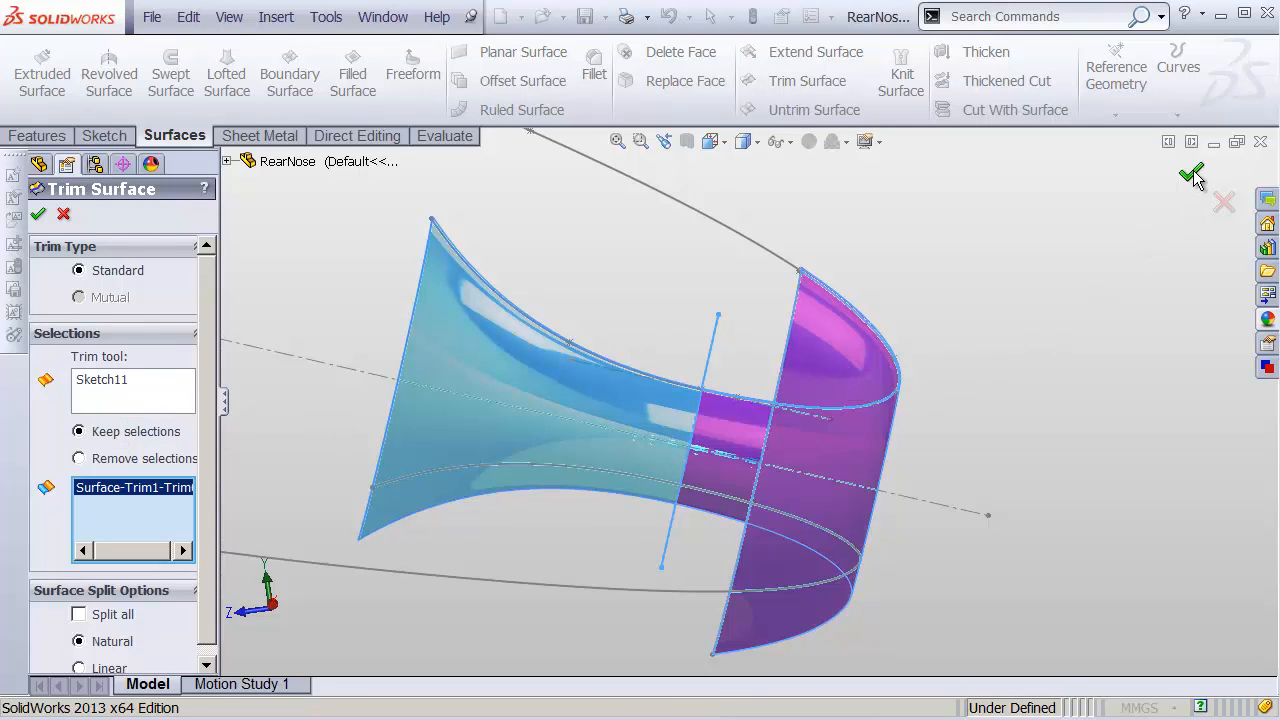
{"action": "middle_click_drag", "start_coordinate": [954, 380], "coordinate": [891, 398]}
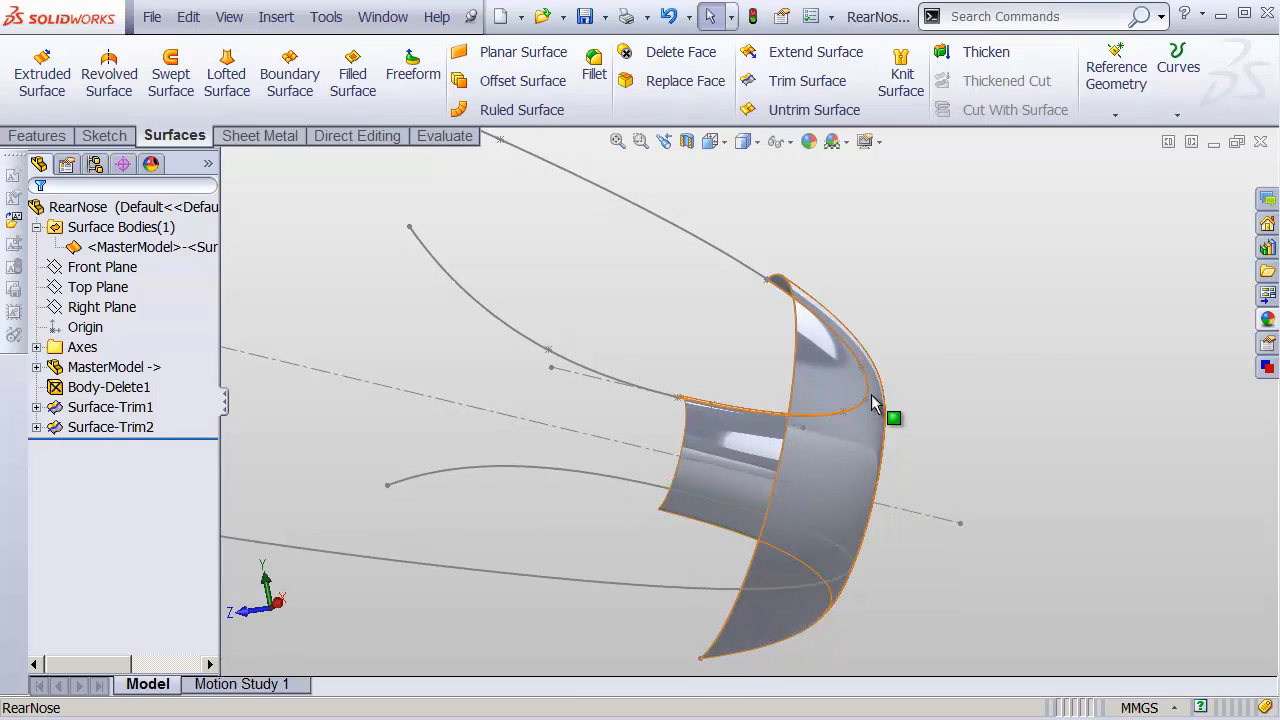
Thicken the trimmed rear nose surface by 3 mm toward its inner side.
{"action": "middle_click_drag", "start_coordinate": [870, 313], "coordinate": [869, 349]}
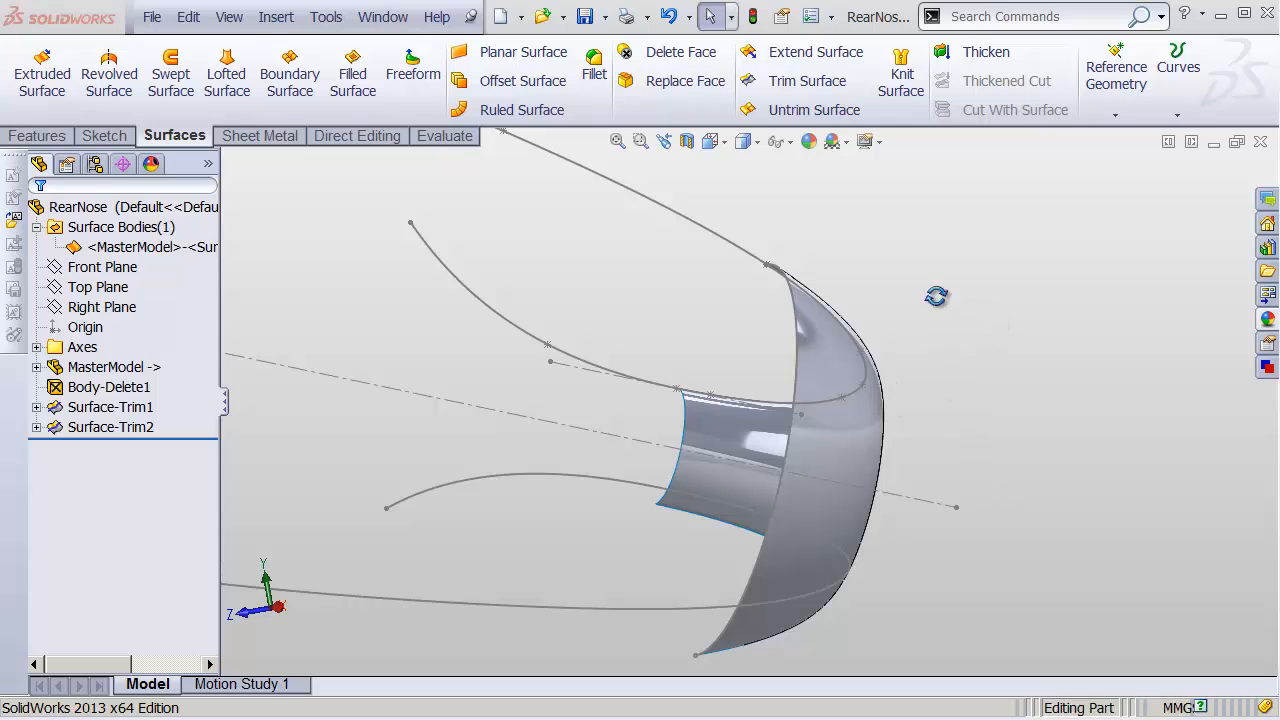
{"action": "mouse_move", "coordinate": [937, 294]}
{"action": "middle_mouse_down"}
{"action": "mouse_move", "coordinate": [940, 277]}
{"action": "mouse_move", "coordinate": [960, 303]}
{"action": "mouse_move", "coordinate": [943, 307]}
{"action": "middle_mouse_up"}
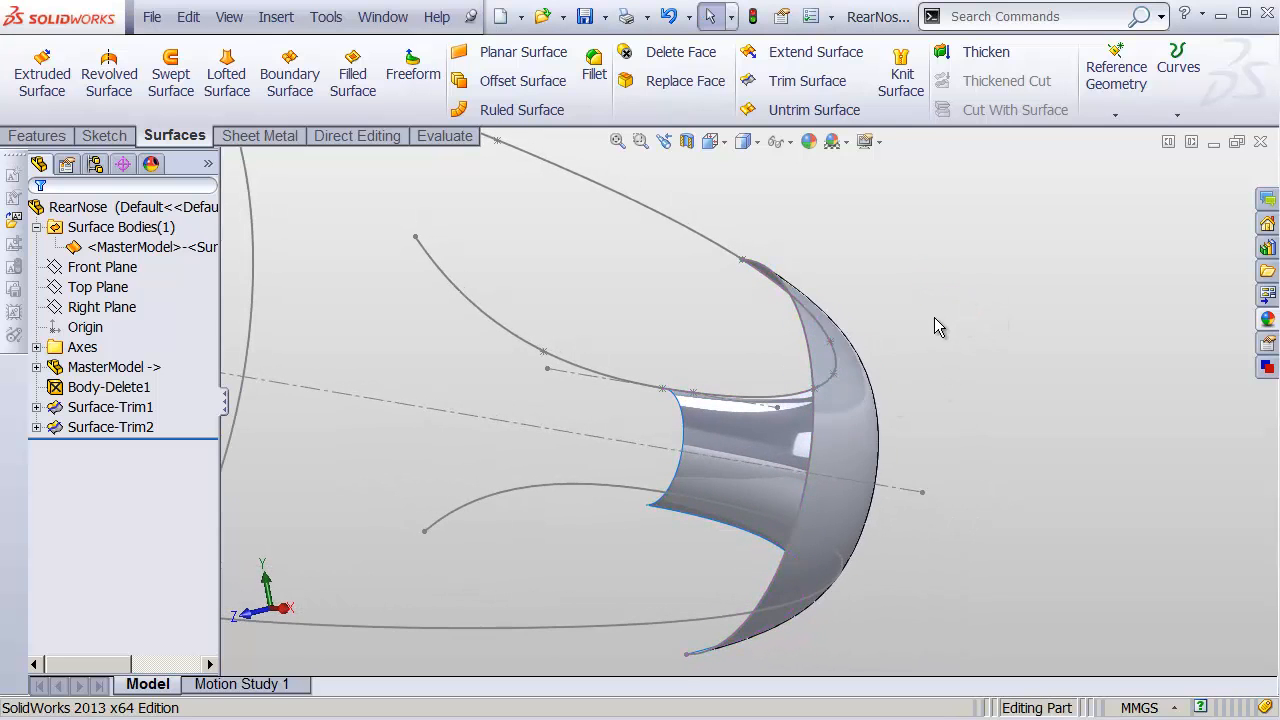
{"action": "left_click", "coordinate": [990, 68]}
{"action": "left_click", "coordinate": [840, 420]}
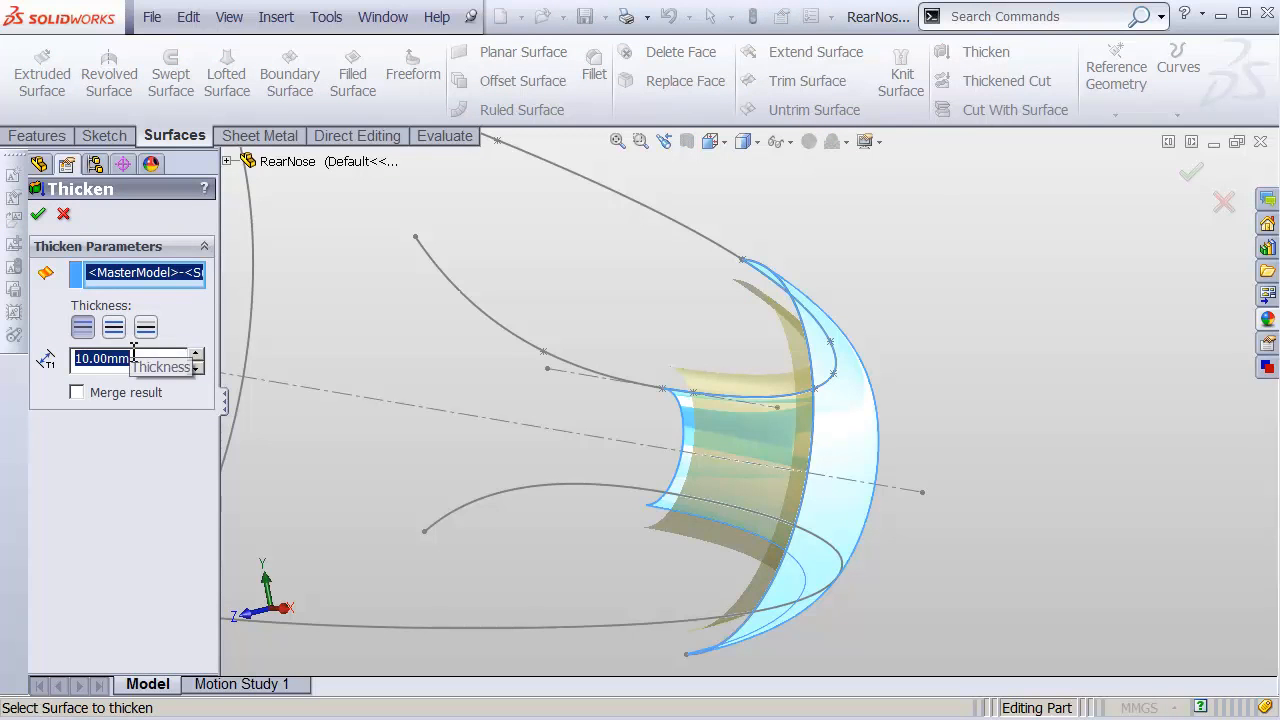
{"action": "type", "text": "3"}
{"action": "key", "text": "Return"}
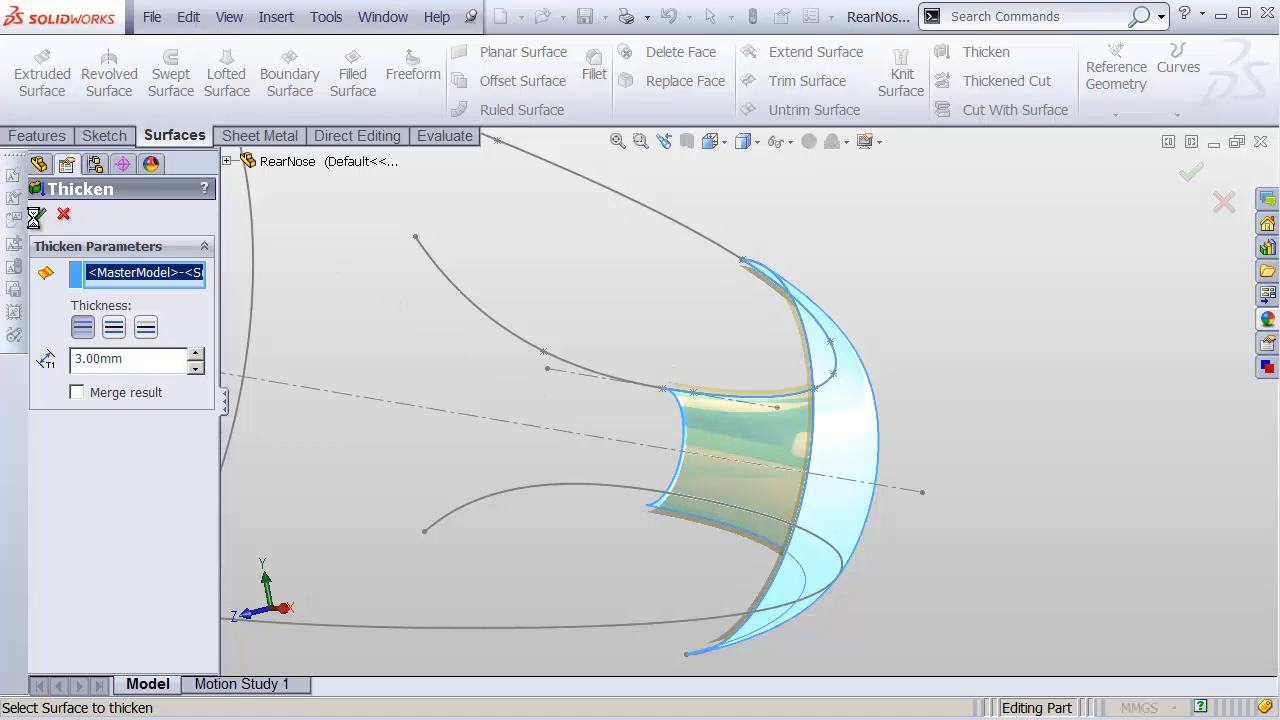
Start a new sketch on the Right Plane for the upper corner of the rear nose's open rim.
{"action": "mouse_move", "coordinate": [828, 371]}
{"action": "middle_mouse_down", "text": "shift"}
{"action": "mouse_move", "coordinate": [871, 286]}
{"action": "mouse_move", "coordinate": [908, 277]}
{"action": "mouse_move", "coordinate": [834, 400]}
{"action": "mouse_move", "coordinate": [826, 349]}
{"action": "mouse_move", "coordinate": [800, 391]}
{"action": "mouse_move", "coordinate": [777, 222]}
{"action": "middle_mouse_up", "text": "shift"}
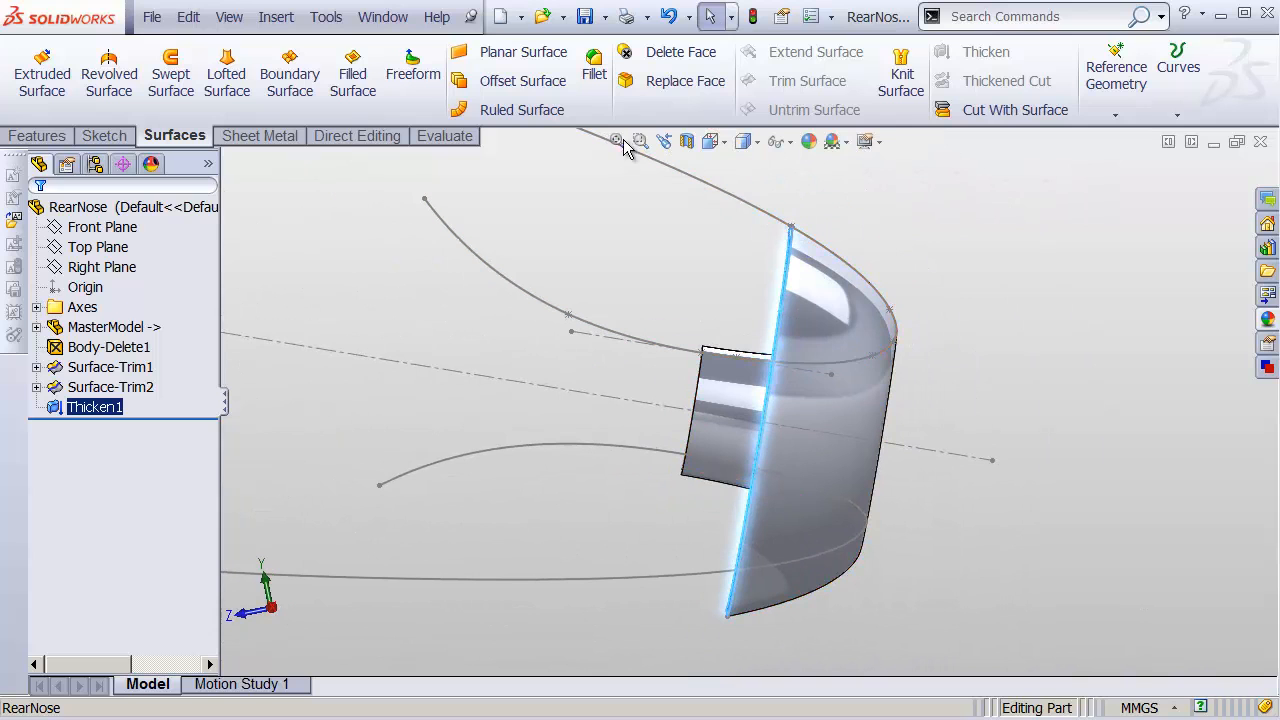
{"action": "middle_click_drag", "start_coordinate": [767, 274], "coordinate": [800, 232]}
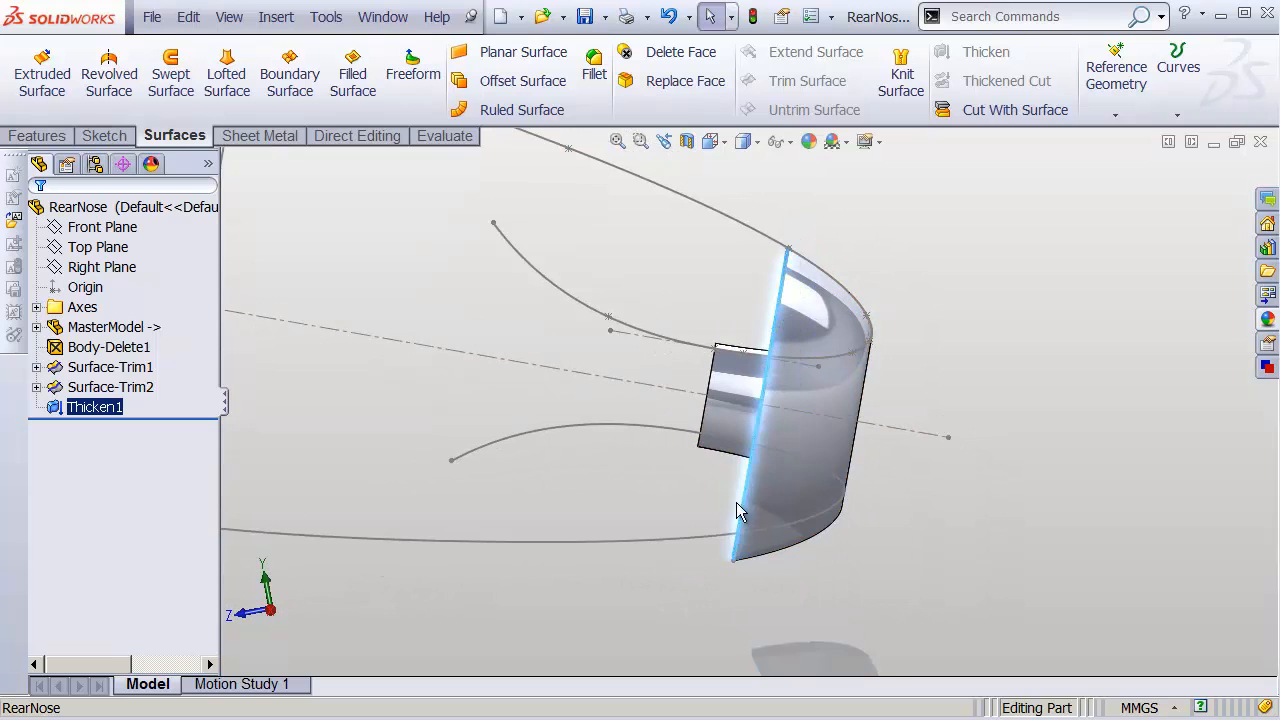
{"action": "middle_click_drag", "start_coordinate": [741, 529], "coordinate": [800, 400]}
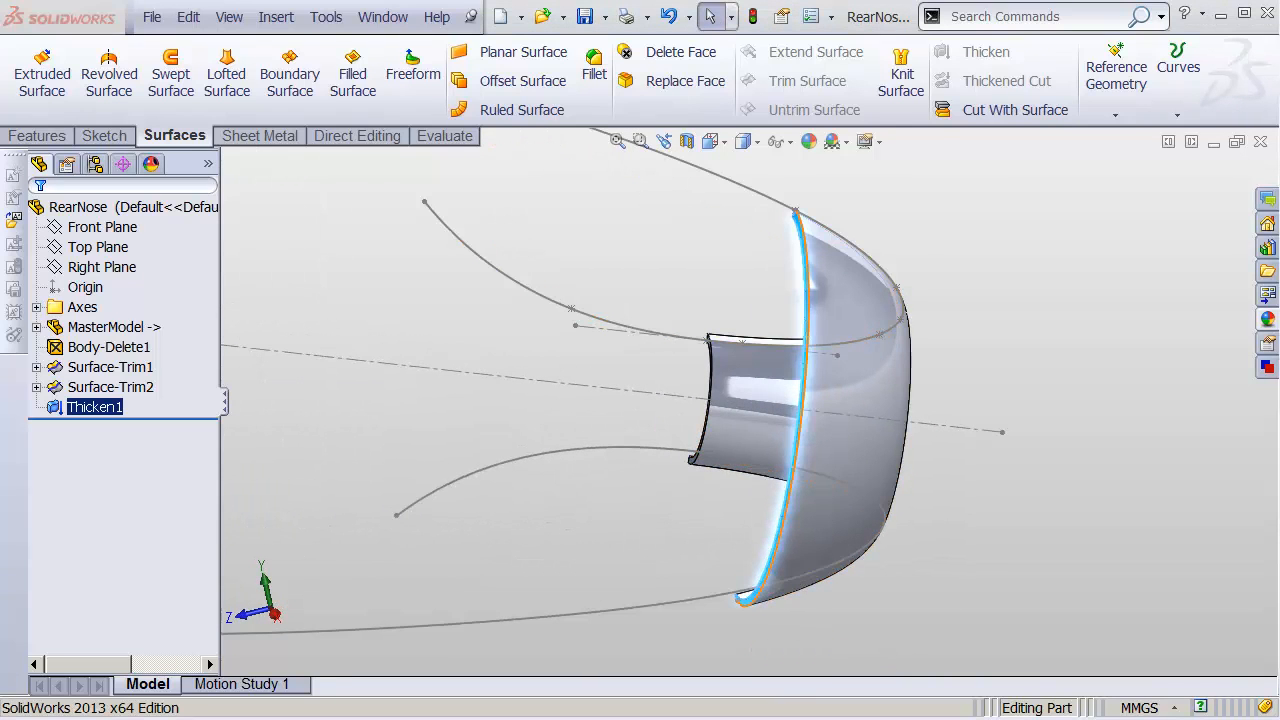
{"action": "middle_click_drag", "start_coordinate": [760, 400], "coordinate": [691, 430]}
{"action": "left_click", "coordinate": [688, 342]}
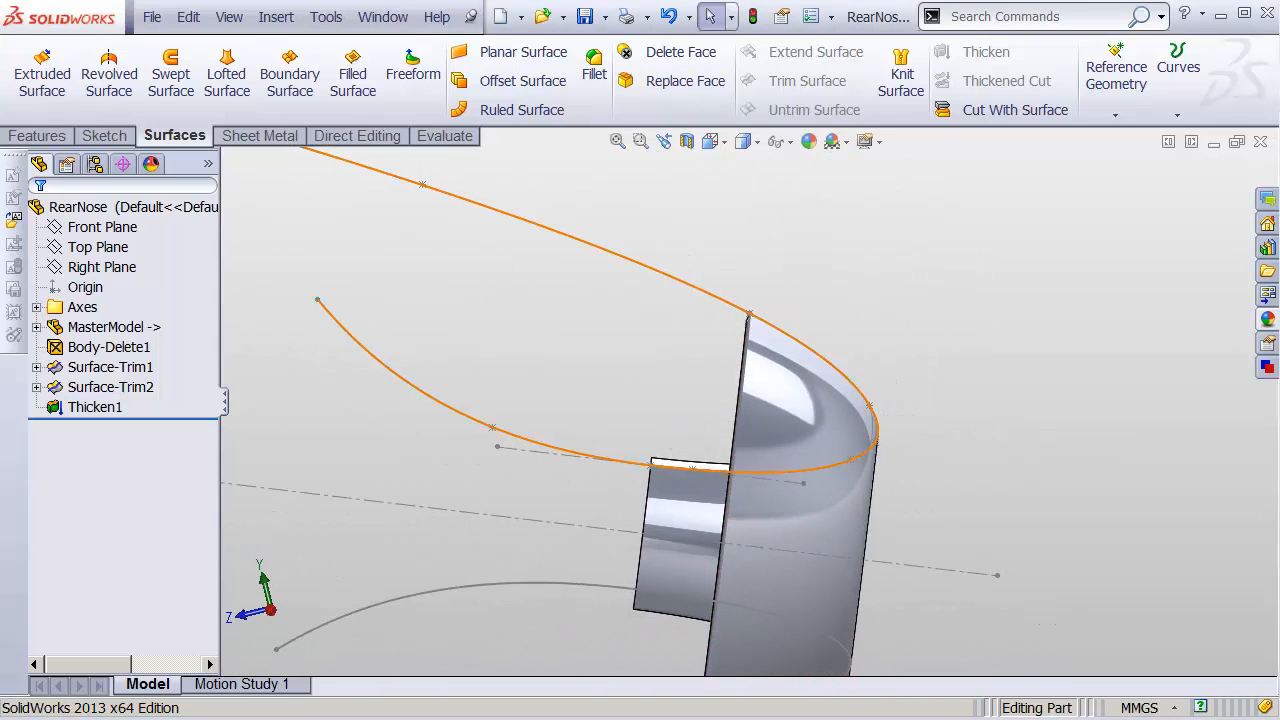
{"action": "left_click", "coordinate": [102, 267]}
{"action": "left_click", "coordinate": [133, 235]}
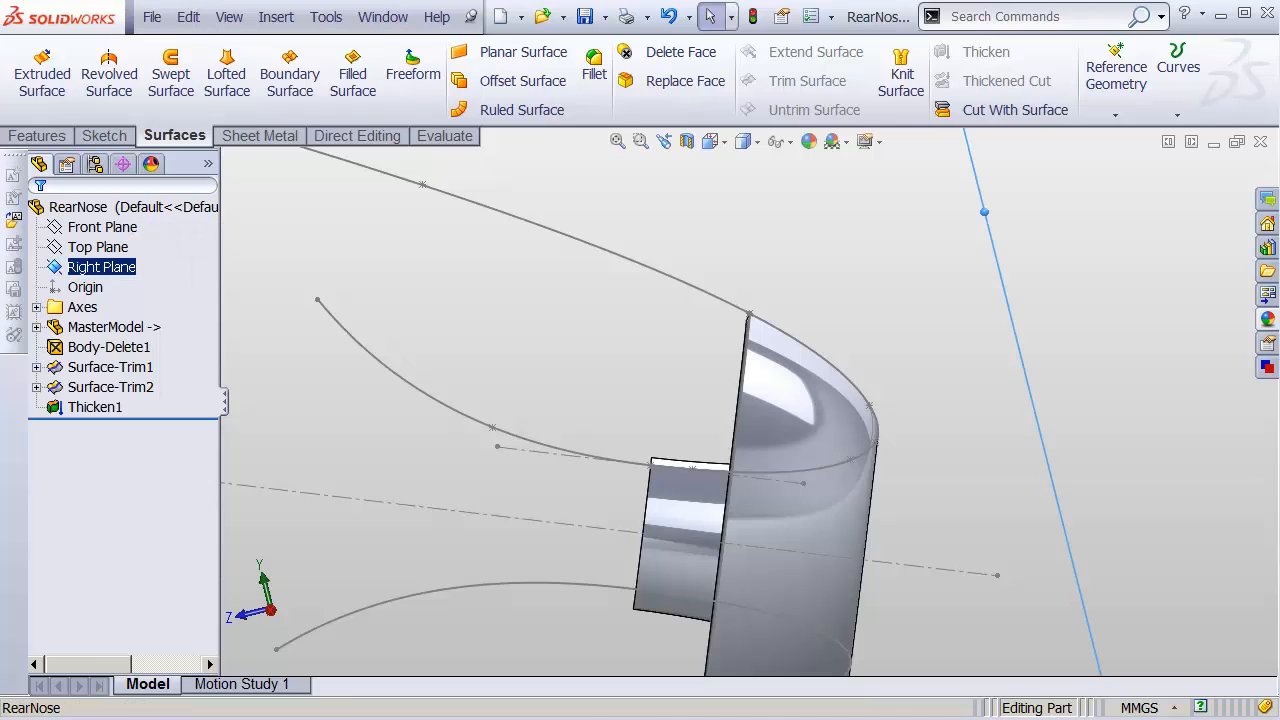
{"action": "mouse_move", "coordinate": [758, 368]}
{"action": "middle_mouse_down", "text": "shift"}
{"action": "mouse_move", "coordinate": [812, 316]}
{"action": "mouse_move", "coordinate": [816, 280]}
{"action": "mouse_move", "coordinate": [791, 350]}
{"action": "middle_mouse_up", "text": "shift"}
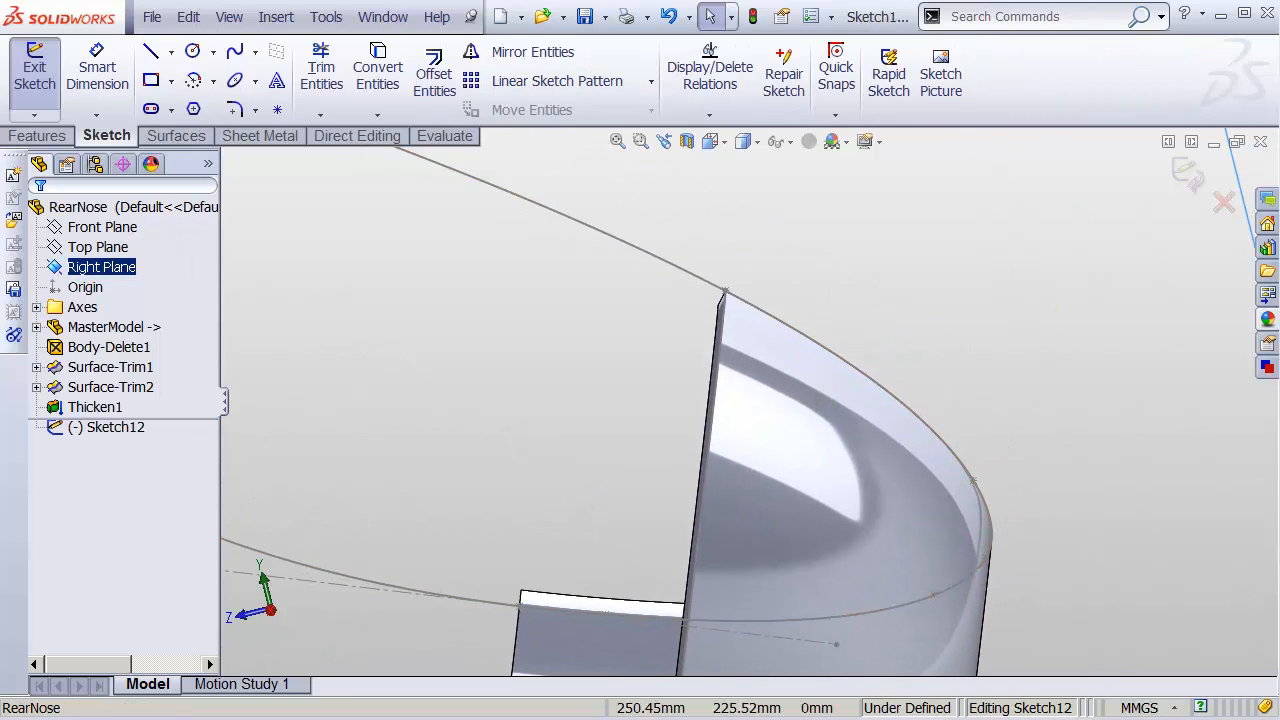
Sketch a 3-point corner rectangle about 22 by 13 mm from the nose profile's upper rim point, extending away from the nose.
{"action": "left_click", "coordinate": [785, 280]}
{"action": "key", "text": "s"}
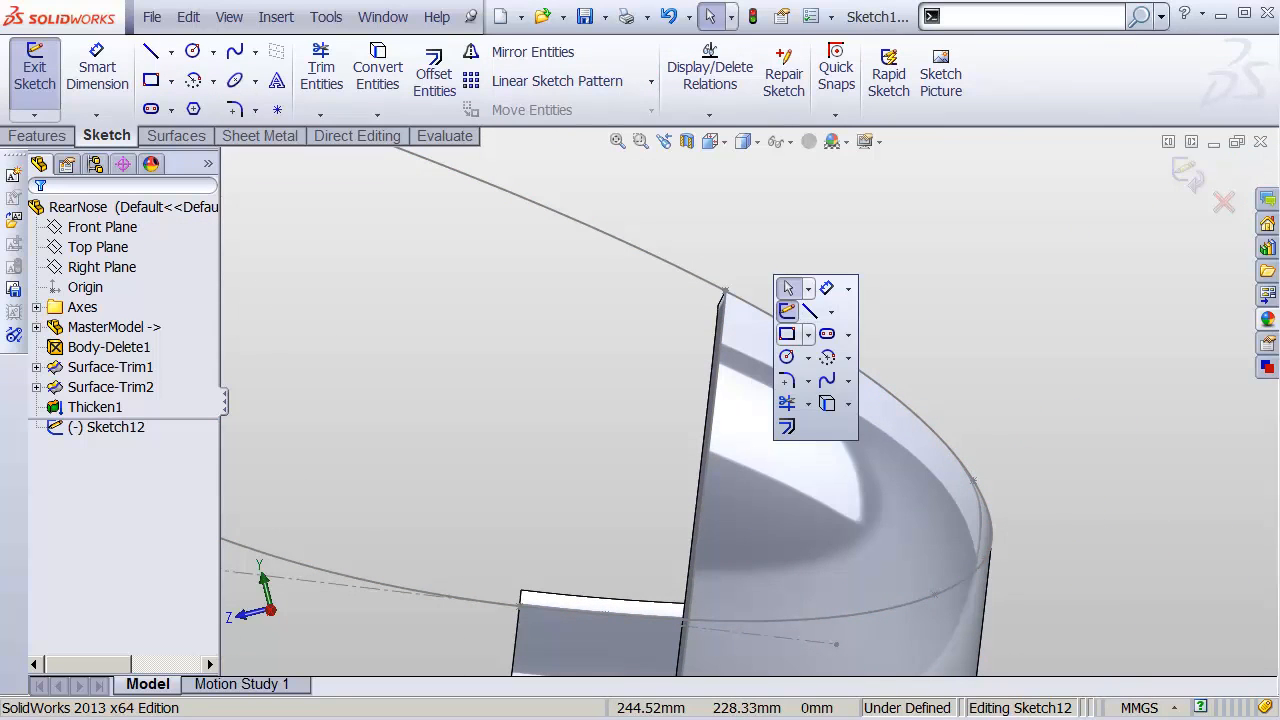
{"action": "left_click", "coordinate": [808, 334]}
{"action": "left_click", "coordinate": [885, 409]}
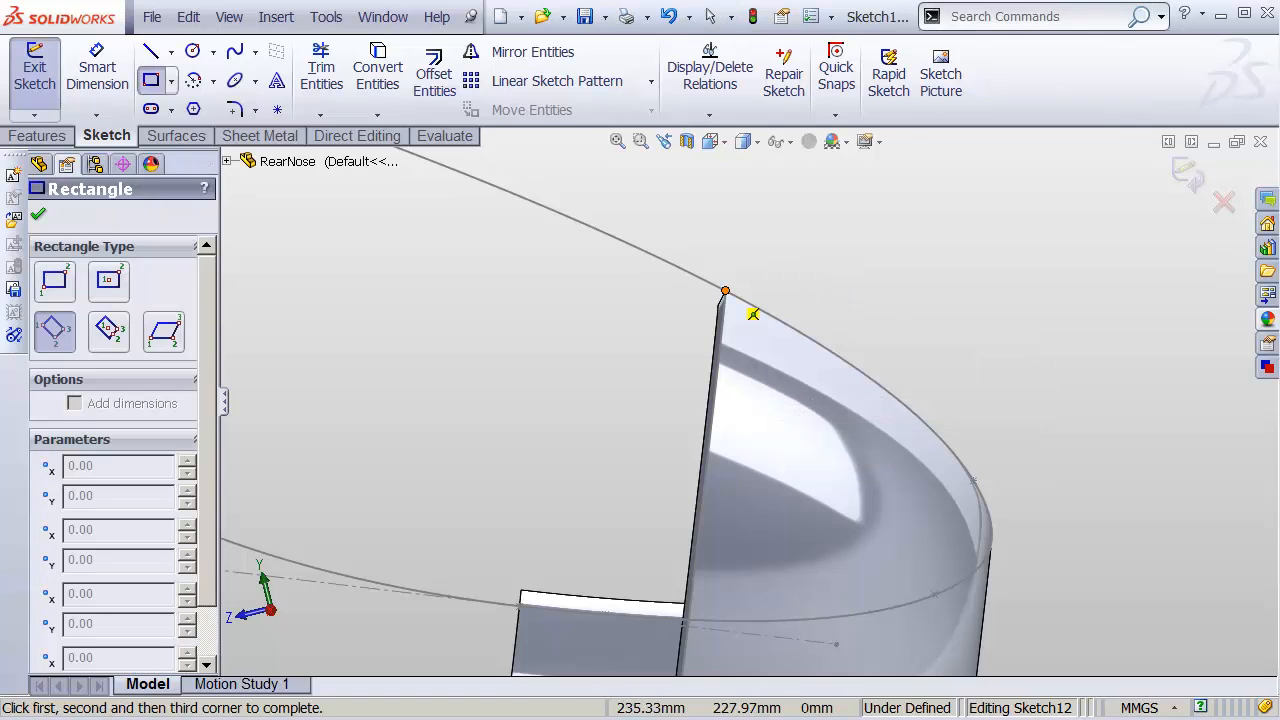
{"action": "left_click", "coordinate": [726, 292]}
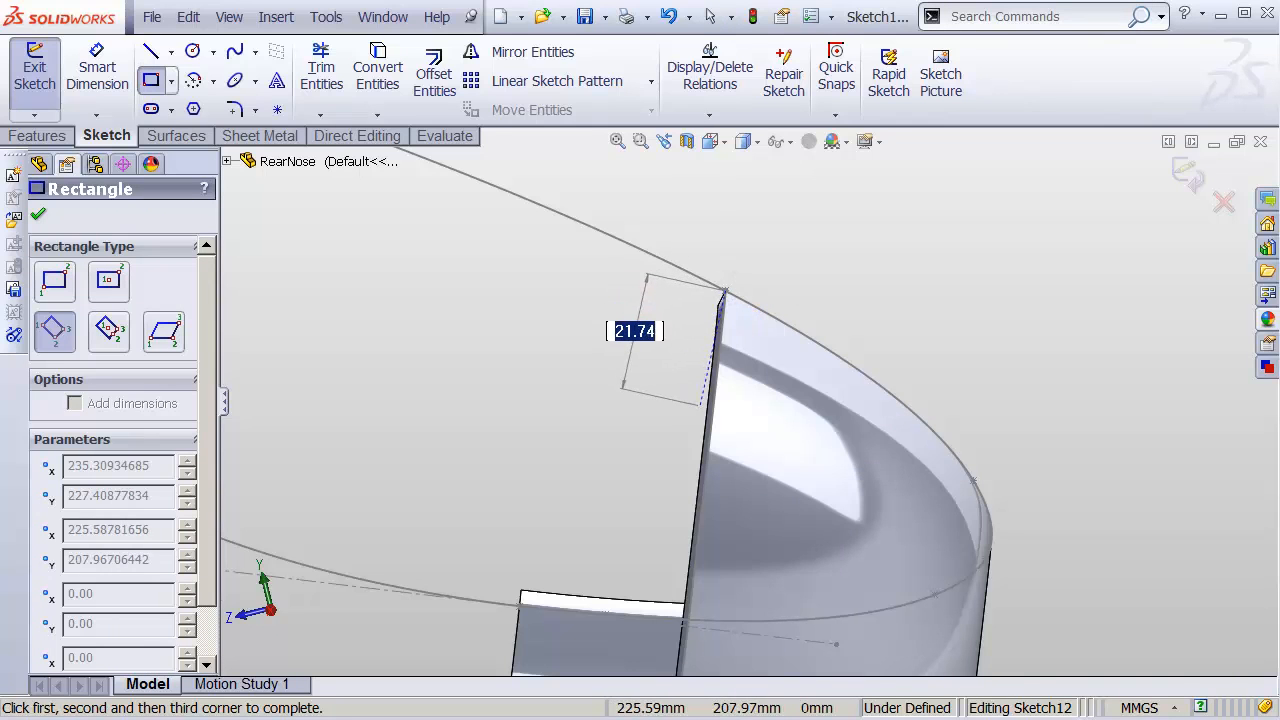
{"action": "left_click", "coordinate": [705, 403]}
{"action": "left_click", "coordinate": [634, 390]}
{"action": "key", "text": "Escape"}
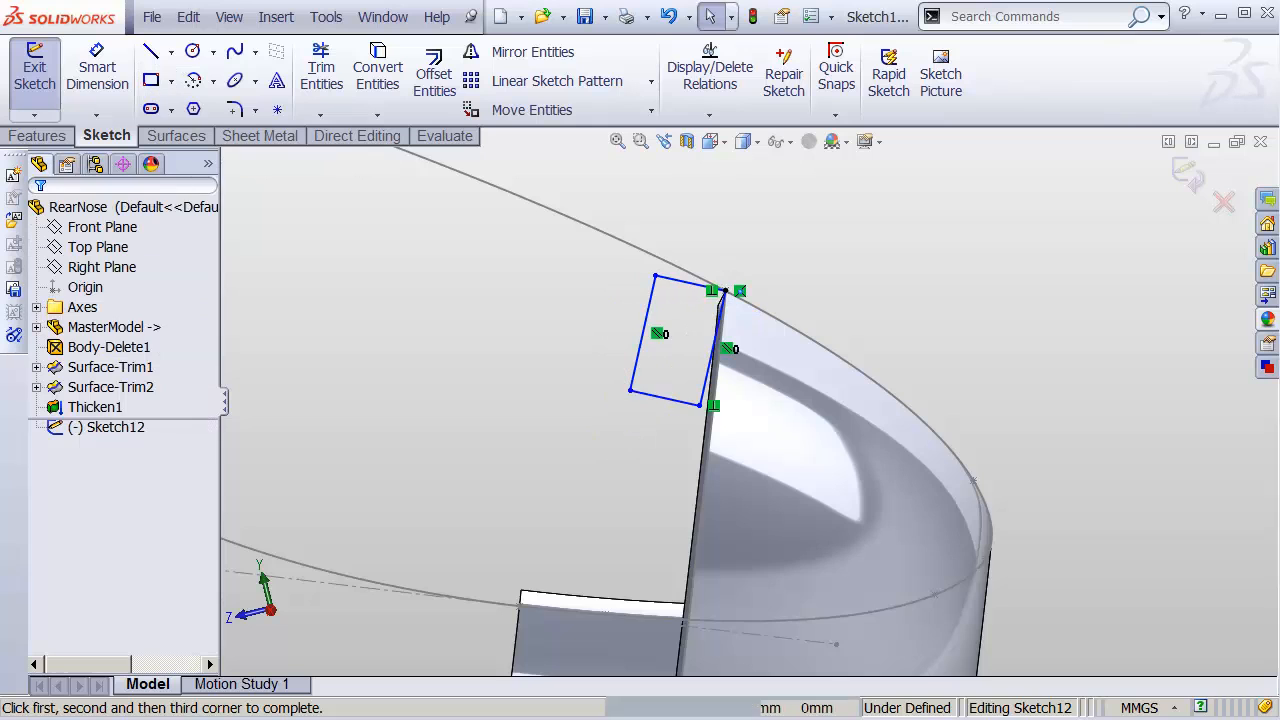
Make the rectangle's lower edge parallel to the boom axis.
{"action": "middle_click_drag", "start_coordinate": [808, 342], "coordinate": [760, 303], "text": "shift"}
{"action": "left_click", "coordinate": [698, 293]}
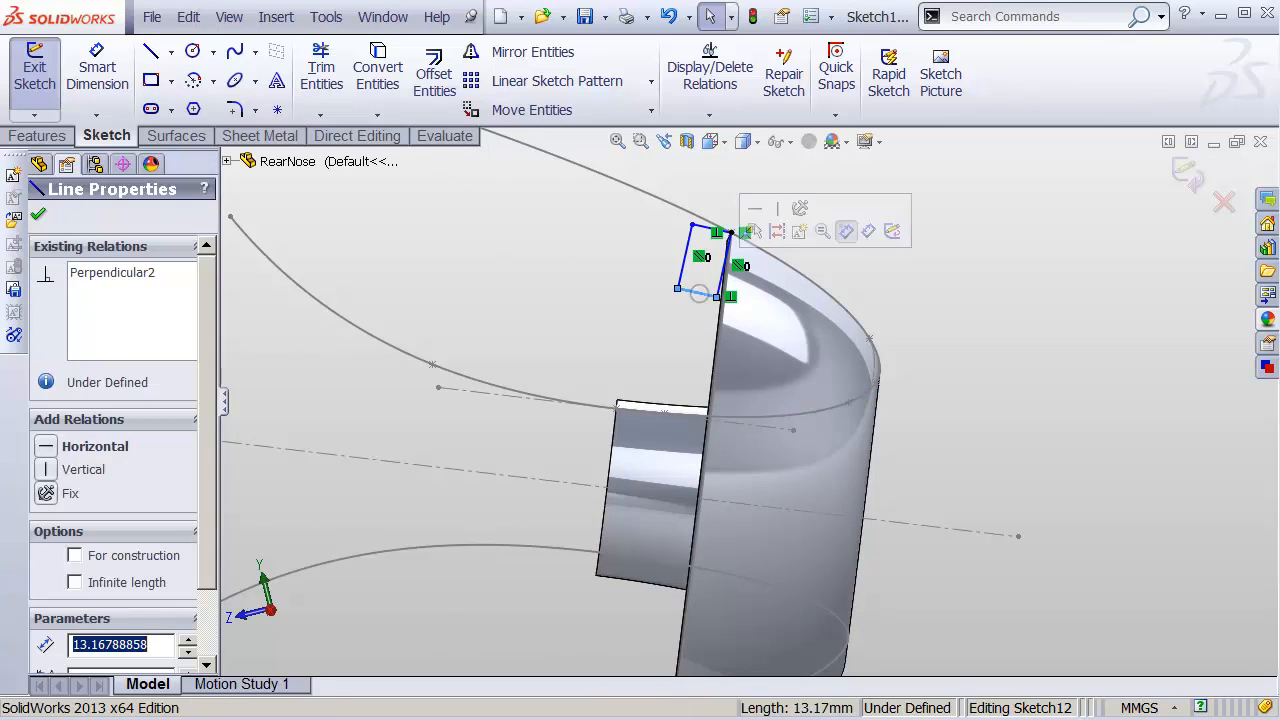
{"action": "left_click", "coordinate": [940, 527], "text": "ctrl"}
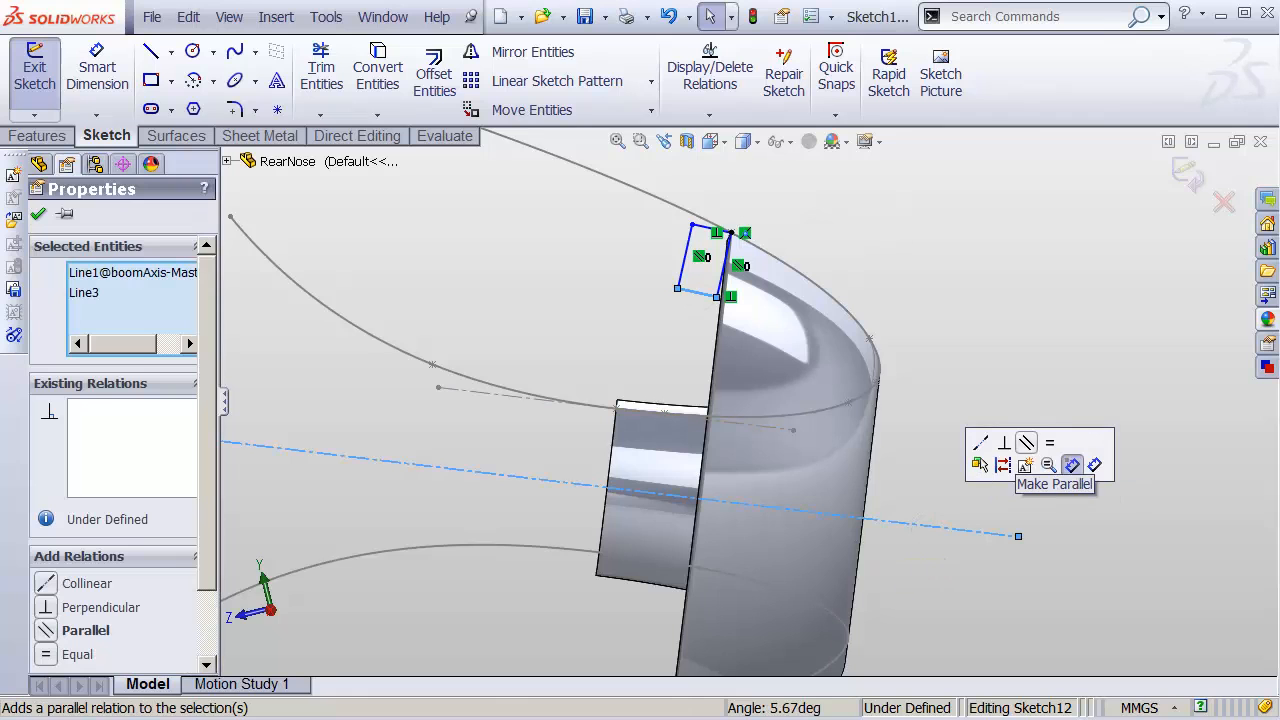
{"action": "left_click", "coordinate": [1026, 443]}
{"action": "left_click", "coordinate": [972, 329]}
Move the rectangle's lower edge upward so that the profile becomes shorter and nearly square.
{"action": "middle_click_drag", "start_coordinate": [791, 265], "coordinate": [777, 212], "text": "shift"}
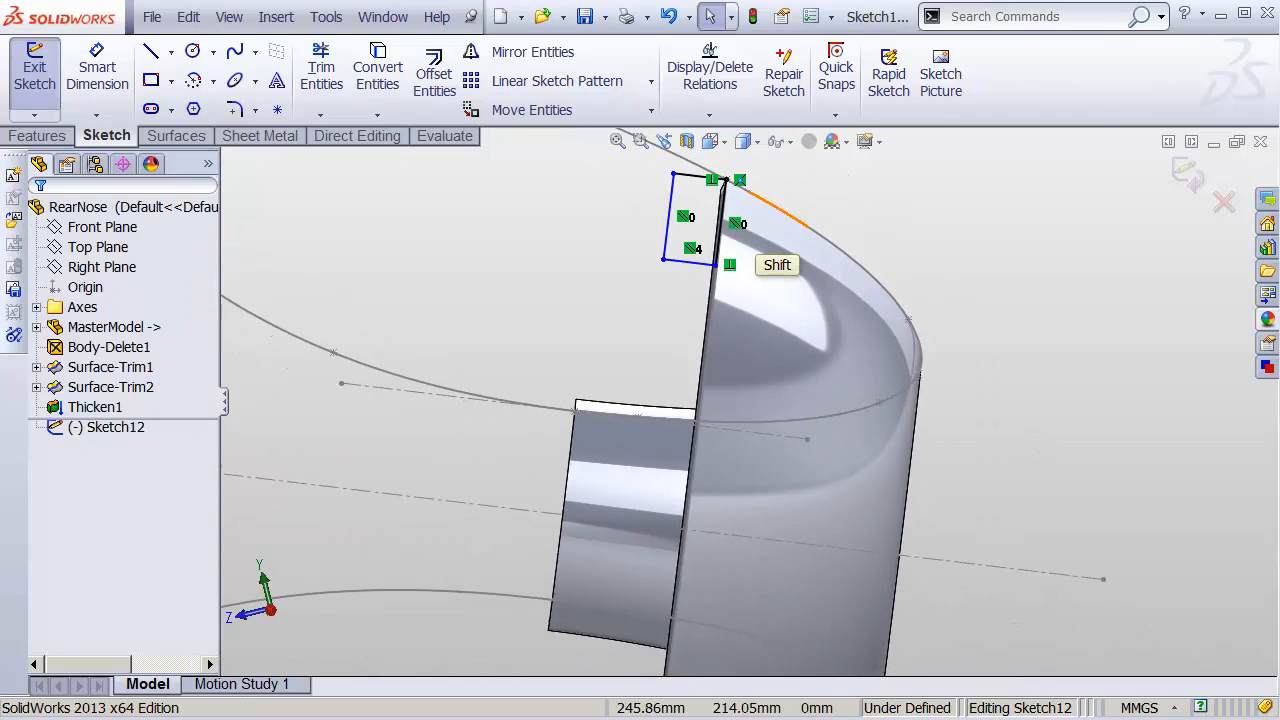
{"action": "left_click_drag", "start_coordinate": [687, 262], "coordinate": [692, 226]}
{"action": "mouse_move", "coordinate": [786, 264]}
{"action": "middle_mouse_down", "text": "shift"}
{"action": "mouse_move", "coordinate": [795, 322]}
{"action": "mouse_move", "coordinate": [759, 335]}
{"action": "middle_mouse_up", "text": "shift"}
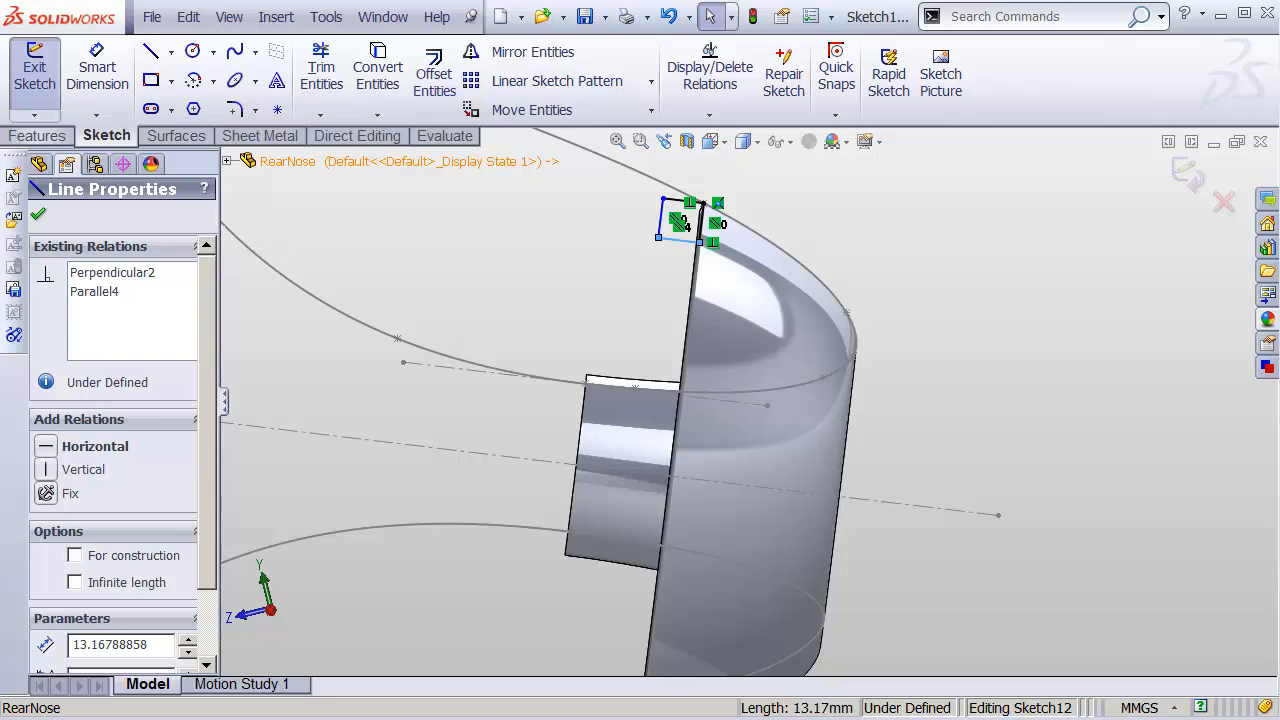
Cut the nose's rim square with a Revolved Cut of the rectangle, 360 degrees around the boom axis.
{"action": "left_click", "coordinate": [40, 135]}
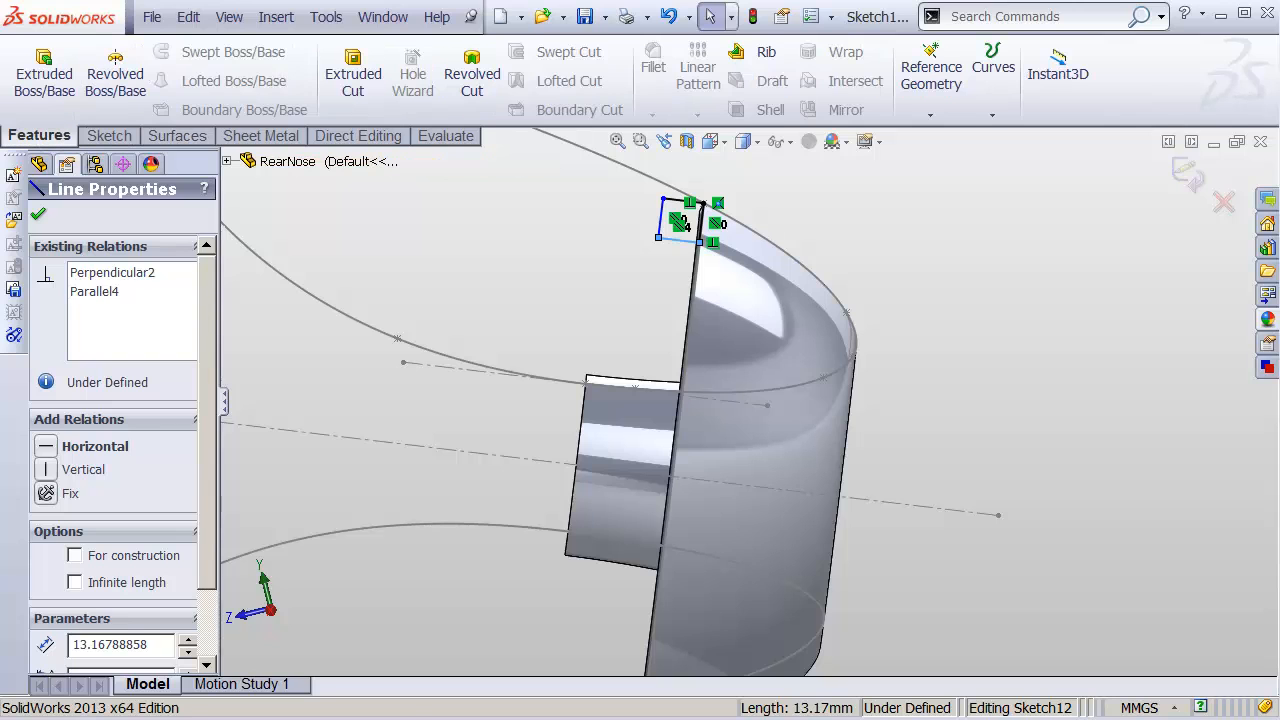
{"action": "left_click", "coordinate": [472, 78]}
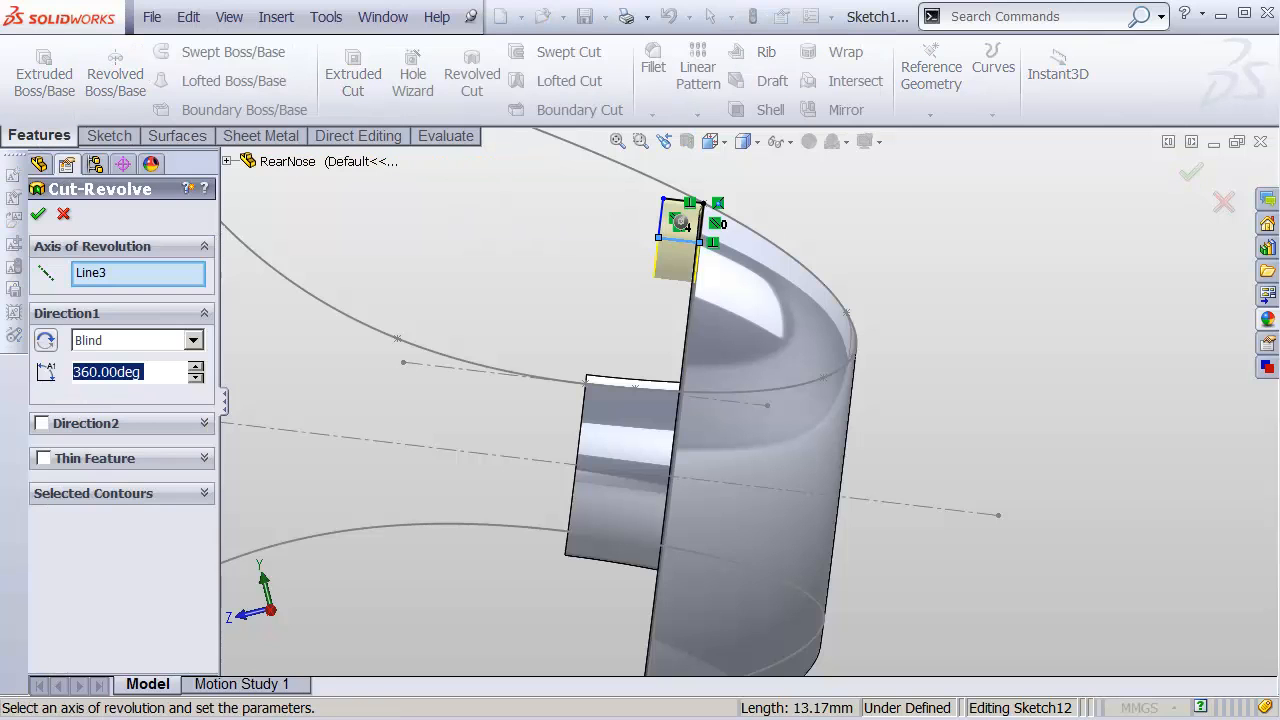
{"action": "left_click", "coordinate": [126, 272]}
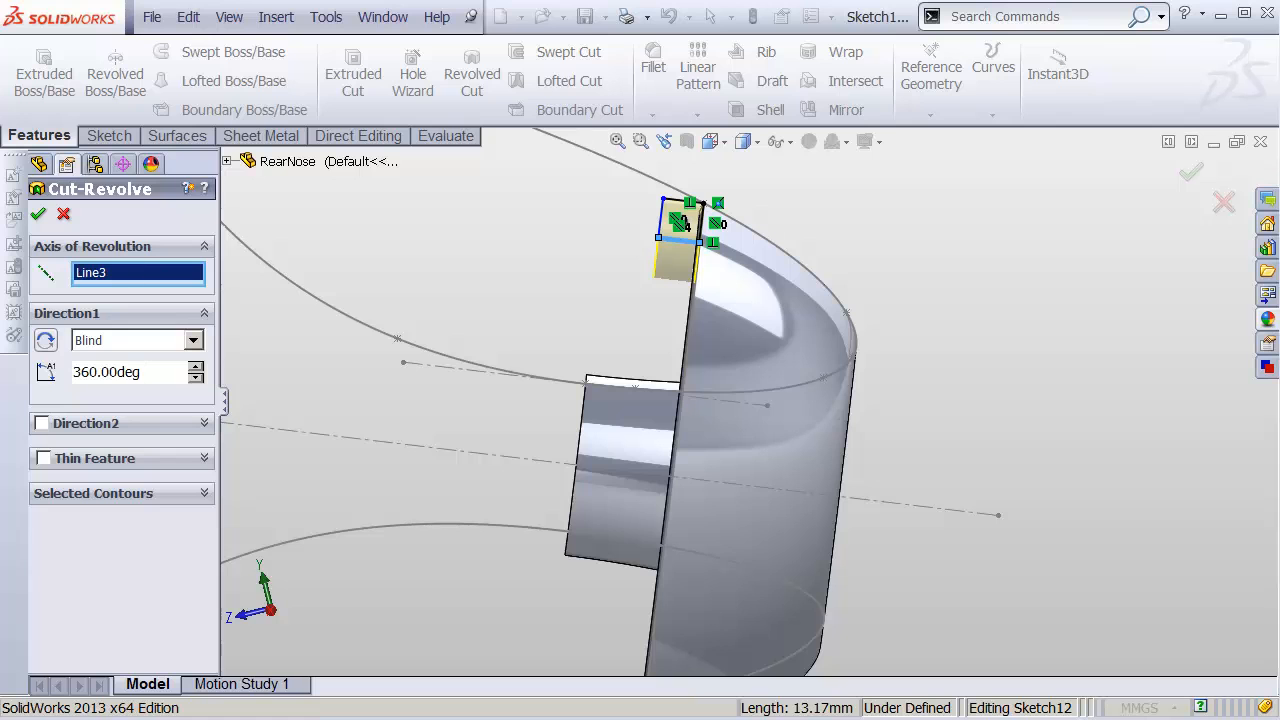
{"action": "left_click", "coordinate": [410, 443]}
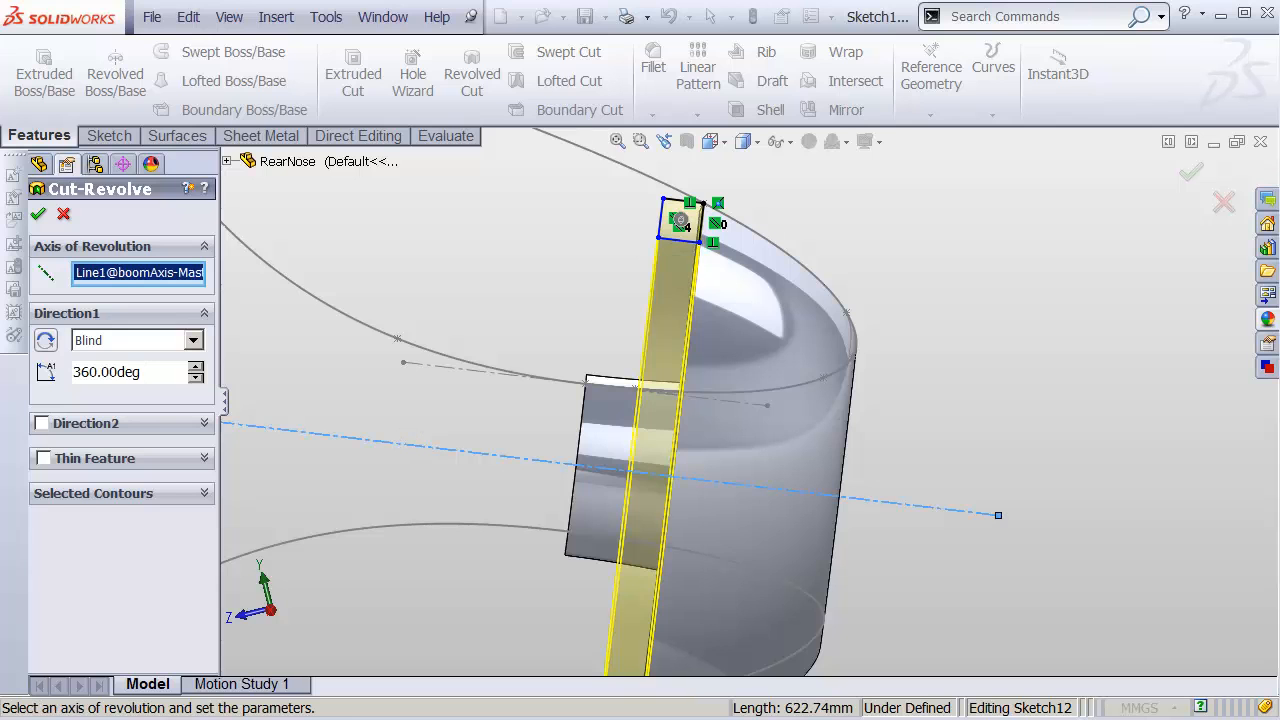
{"action": "middle_click_drag", "start_coordinate": [565, 395], "coordinate": [669, 425], "text": "shift"}
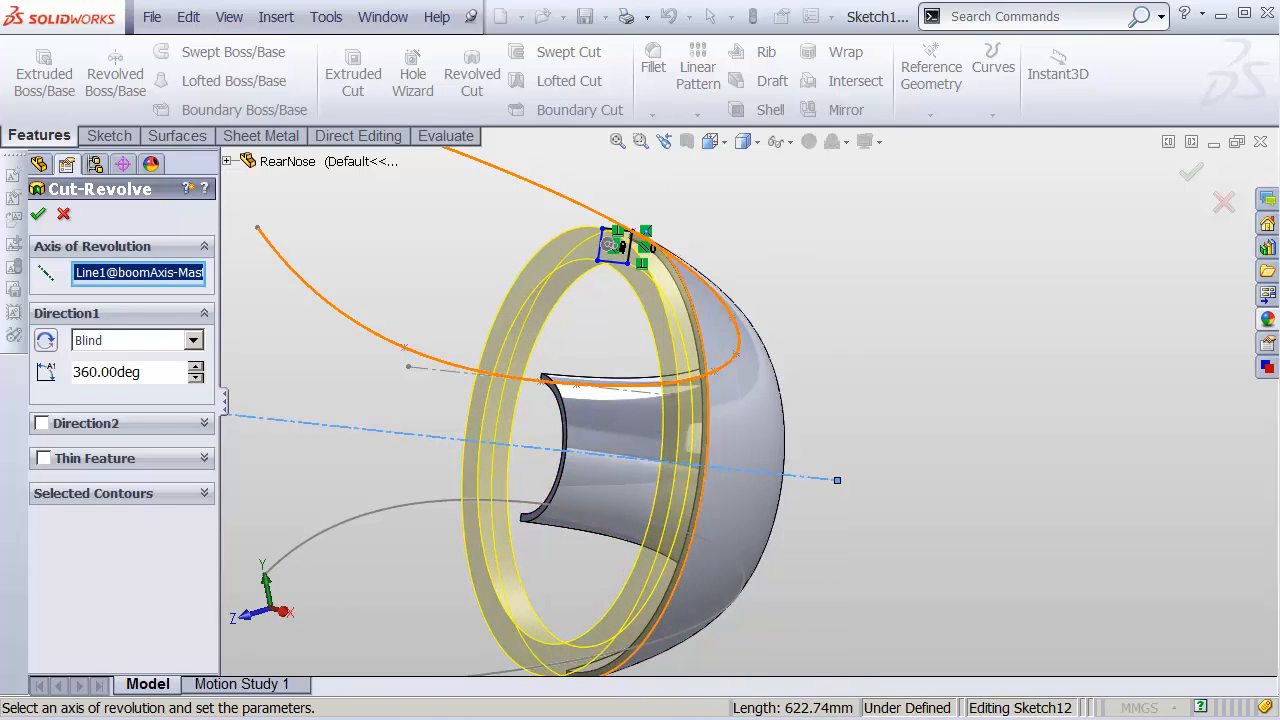
{"action": "left_click", "coordinate": [1191, 172]}
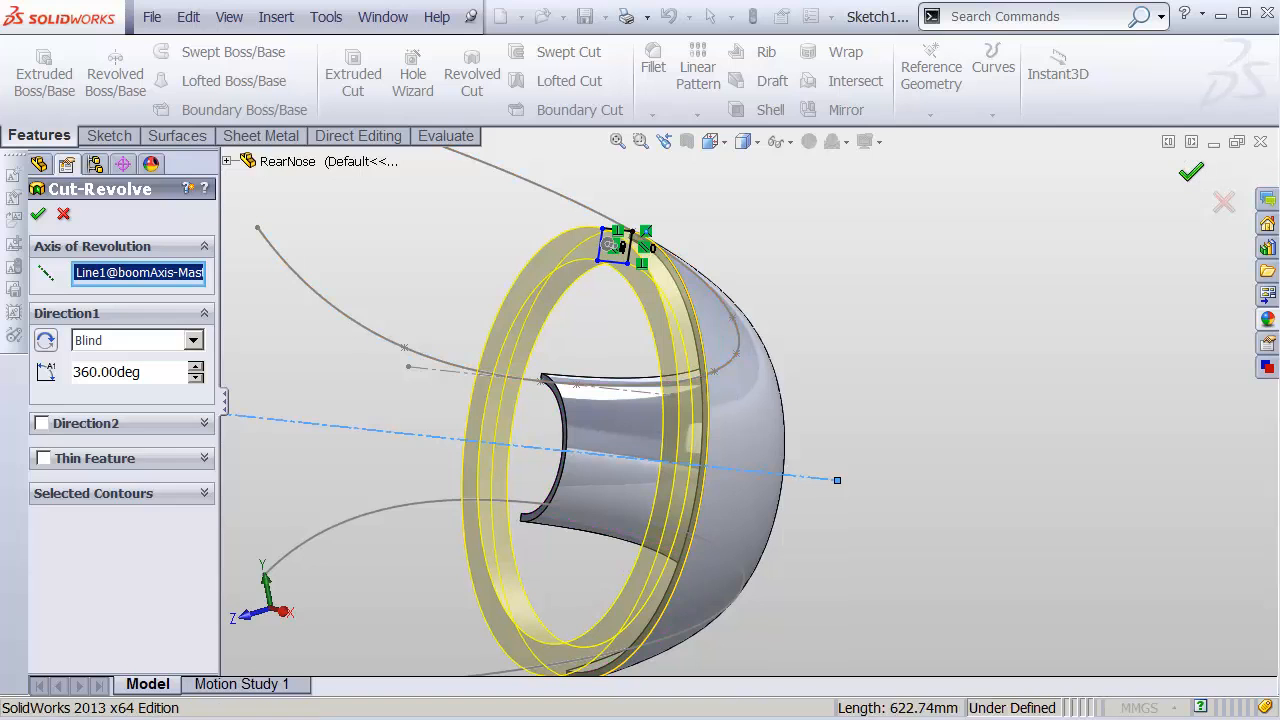
Fillet the outer edge of the nose's squared rim with a 1 mm constant radius.
{"action": "middle_click_drag", "start_coordinate": [640, 400], "coordinate": [672, 408]}
{"action": "left_click", "coordinate": [781, 214]}
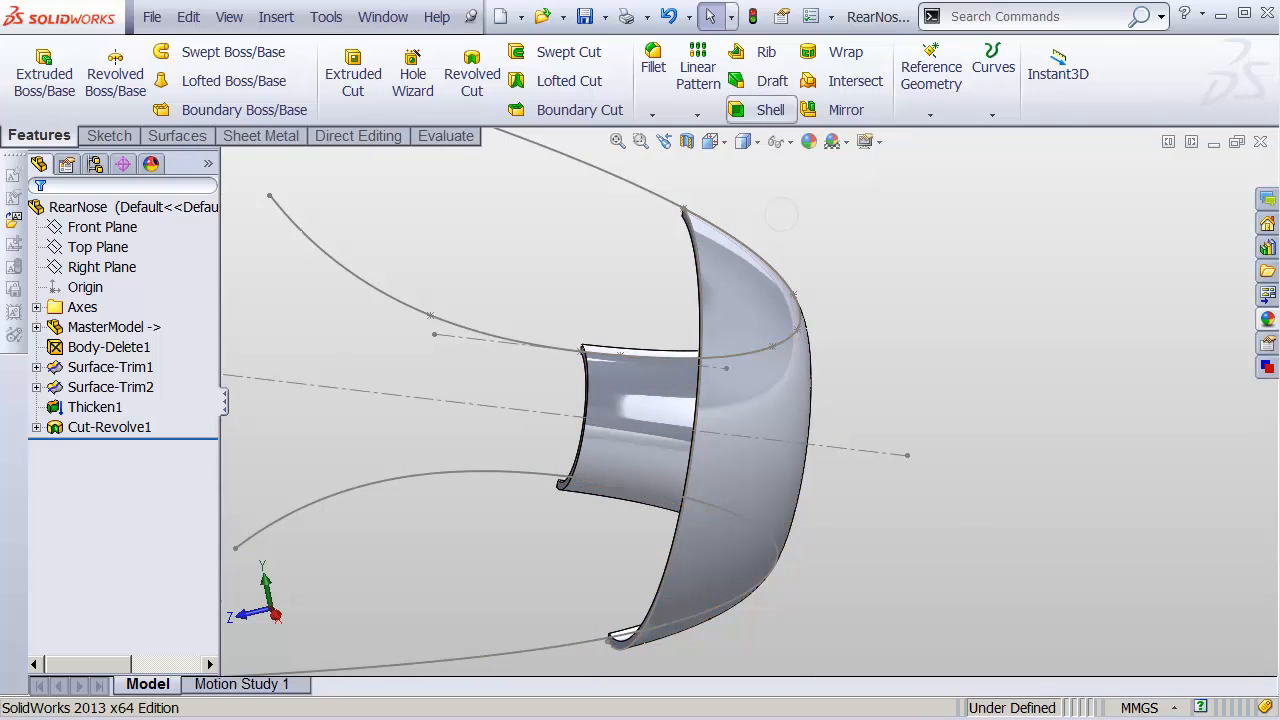
{"action": "left_click", "coordinate": [653, 60]}
{"action": "scroll", "coordinate": [730, 390], "scroll_direction": "down", "scroll_amount": 5}
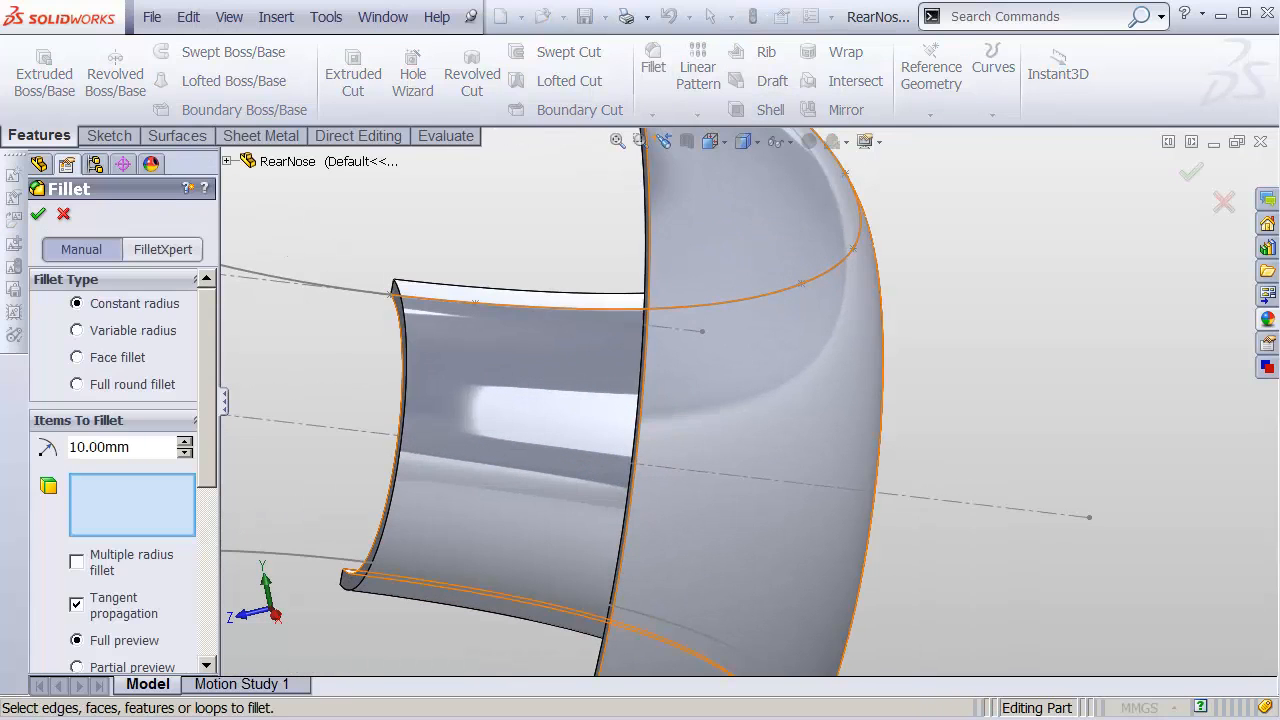
{"action": "left_click", "coordinate": [650, 247]}
{"action": "middle_click_drag", "start_coordinate": [650, 247], "coordinate": [595, 330], "text": "shift"}
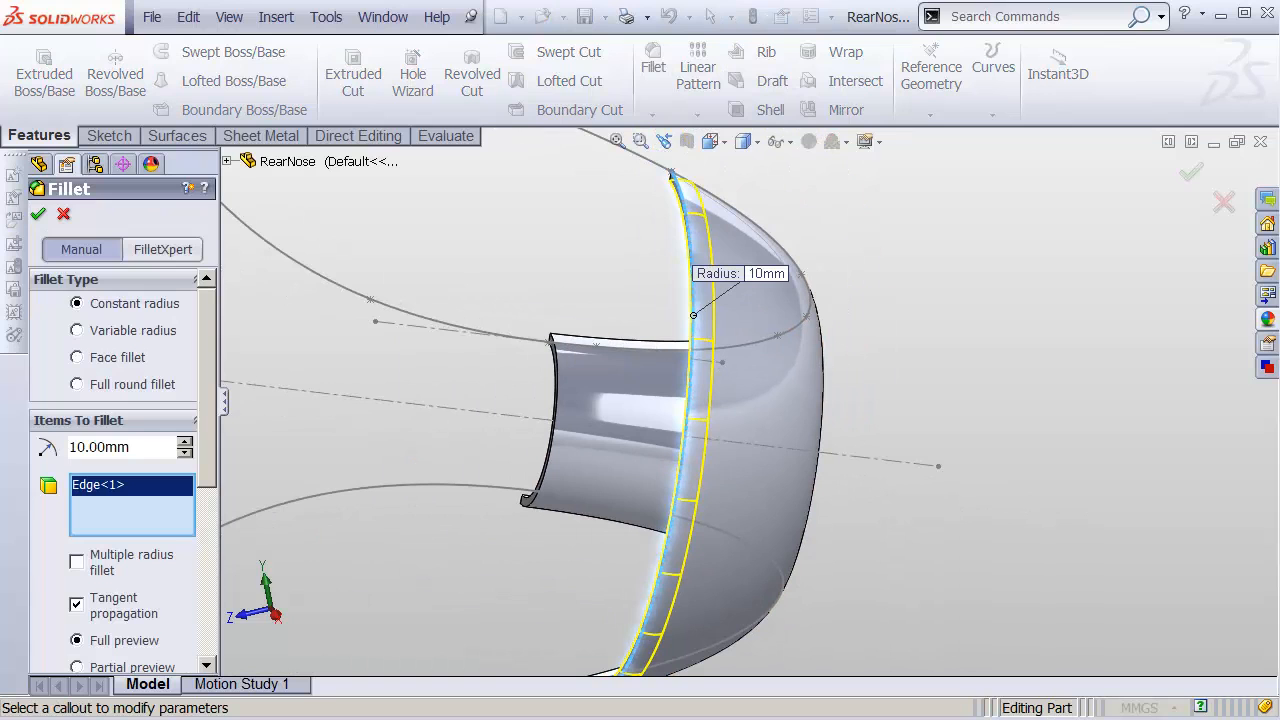
{"action": "type", "text": "1"}
{"action": "key", "text": "Return"}
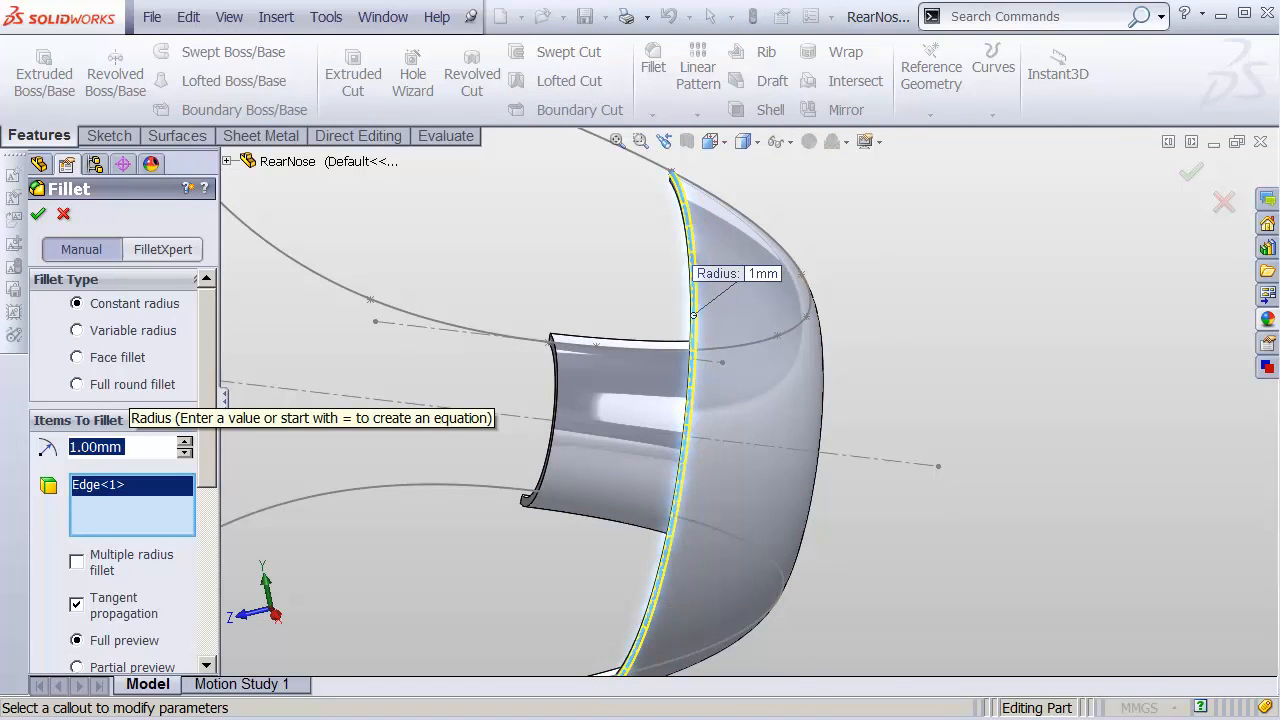
{"action": "left_click", "coordinate": [1191, 172]}
{"action": "middle_click_drag", "start_coordinate": [862, 320], "coordinate": [838, 345], "text": "shift"}
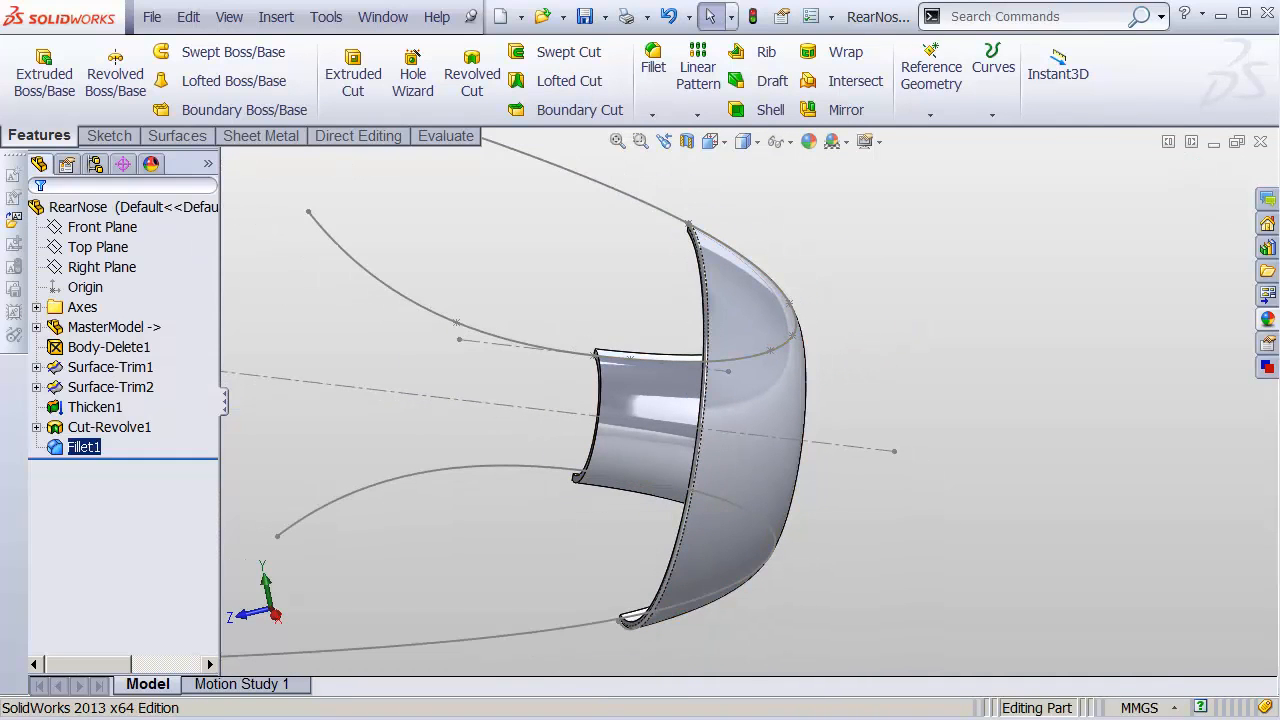
Mirror the half nose body about the Right Plane with merged solids to complete the full nose.
{"action": "left_click", "coordinate": [846, 110]}
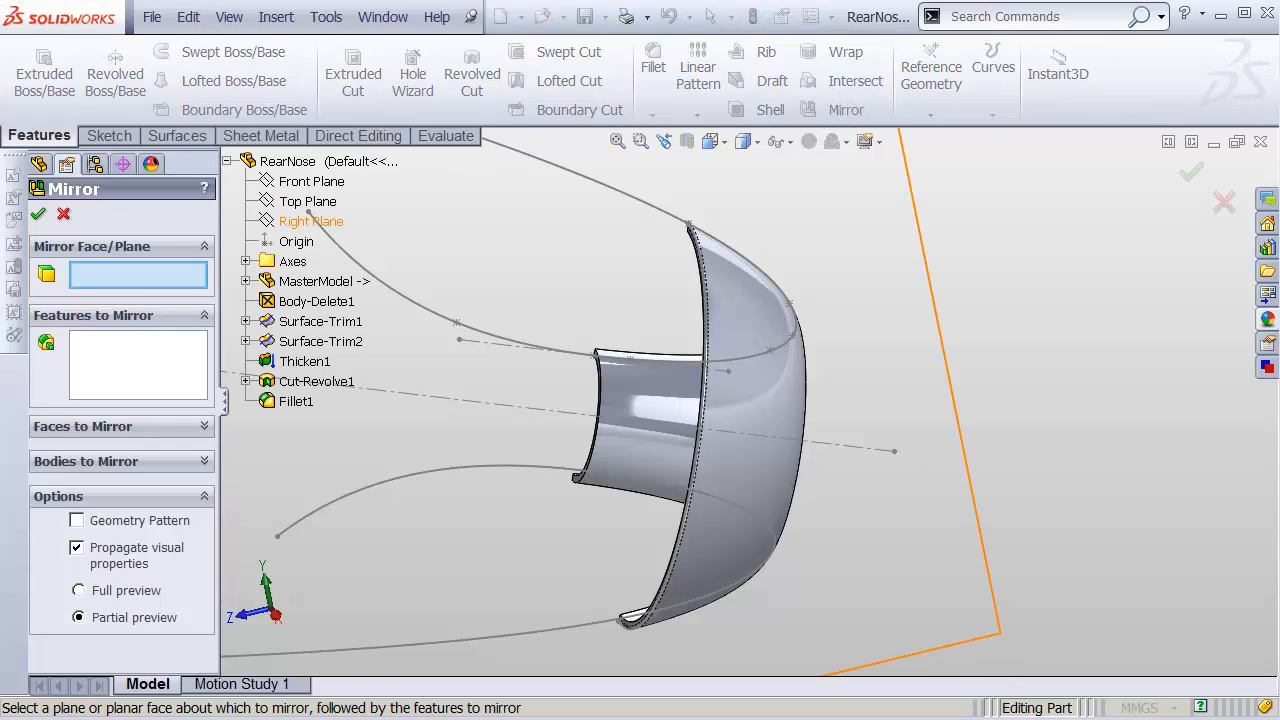
{"action": "left_click", "coordinate": [311, 221]}
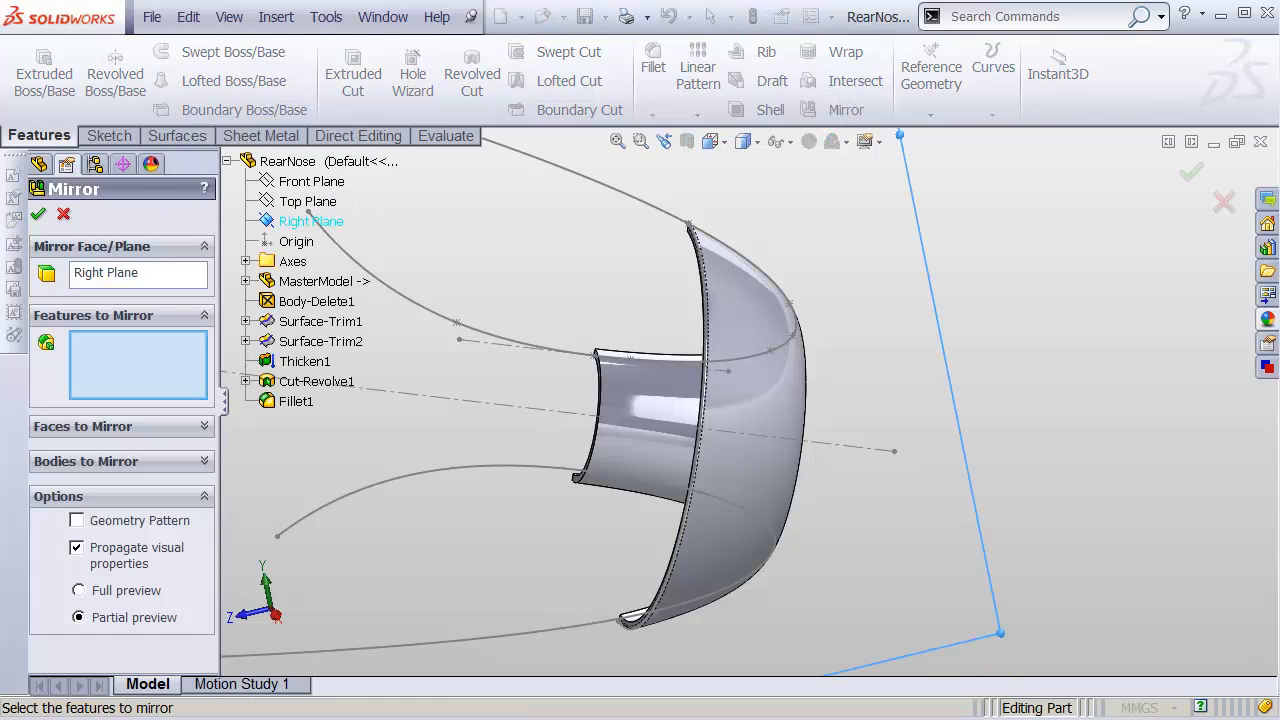
{"action": "left_click", "coordinate": [120, 461]}
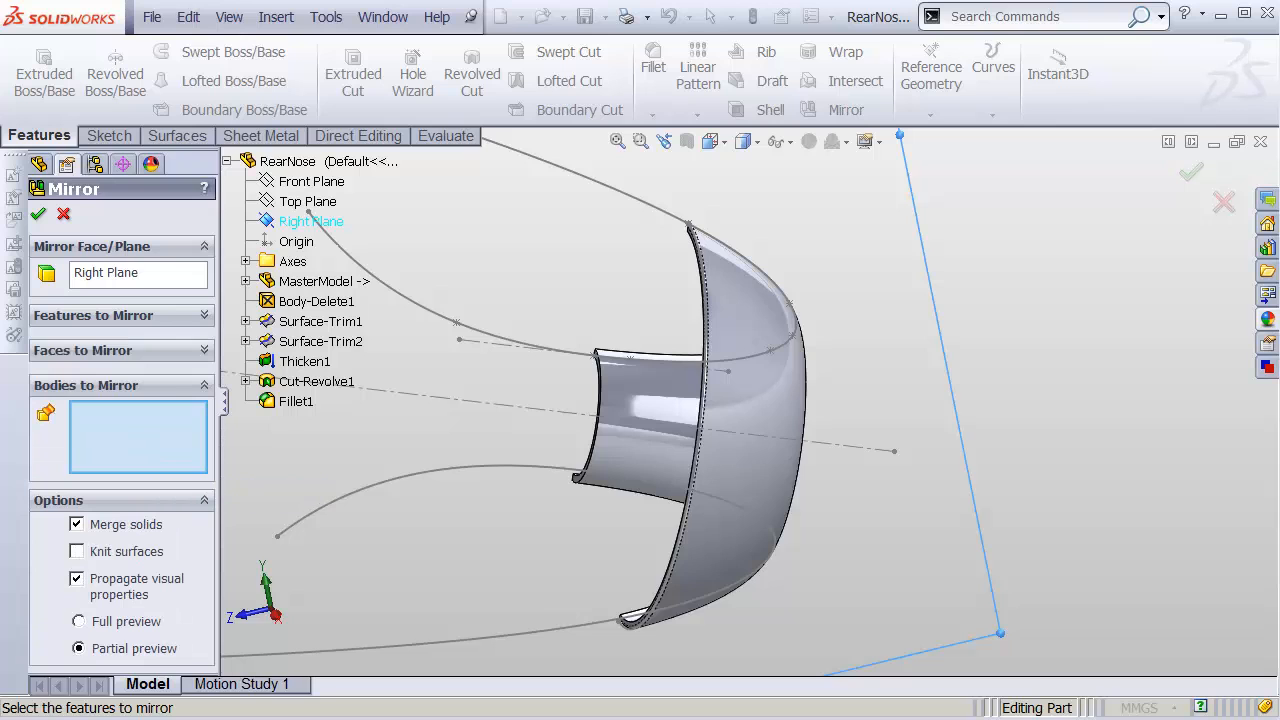
{"action": "left_click", "coordinate": [748, 420]}
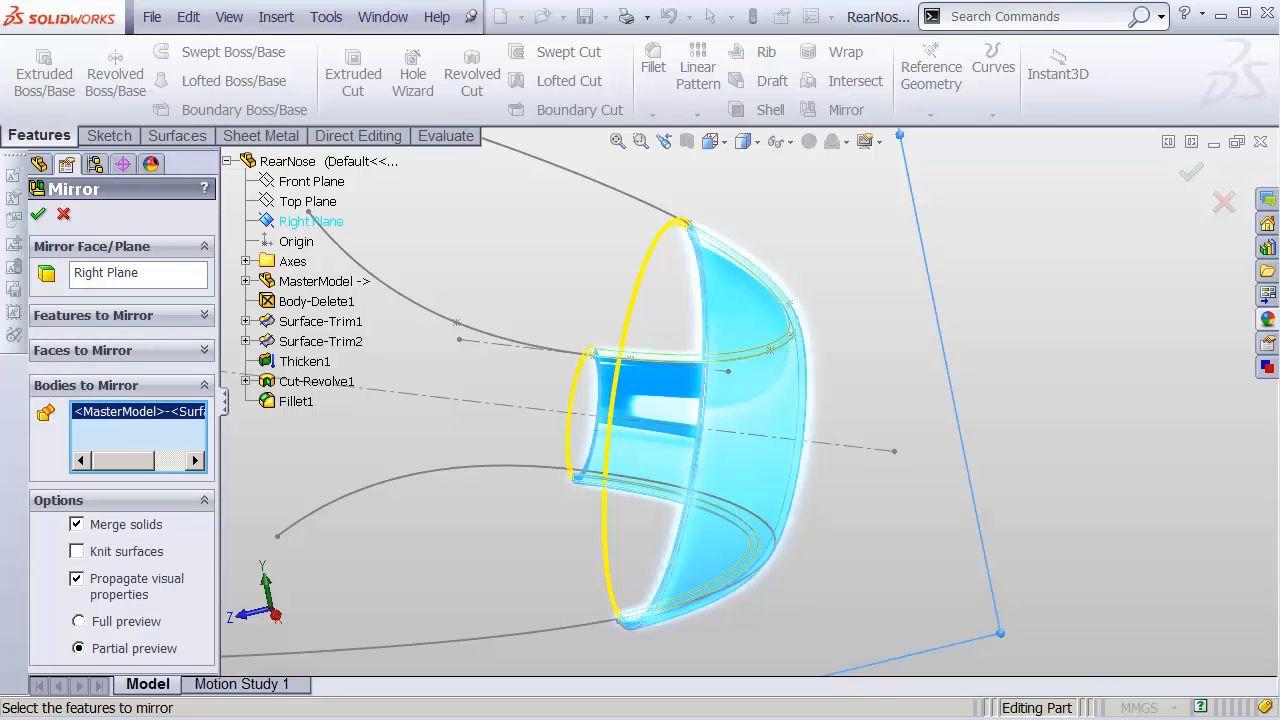
{"action": "key", "text": "Return"}
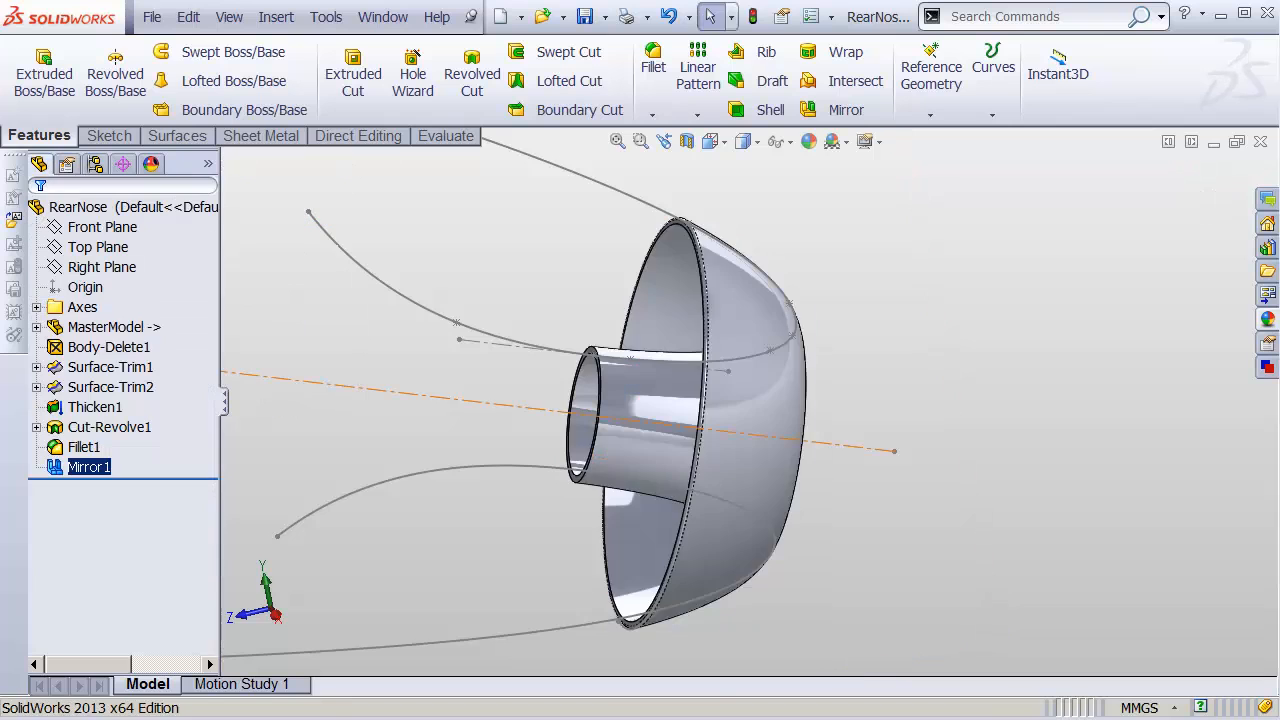
{"action": "middle_click_drag", "start_coordinate": [748, 430], "coordinate": [665, 391]}
{"action": "middle_click_drag", "start_coordinate": [665, 391], "coordinate": [738, 476], "text": "shift"}
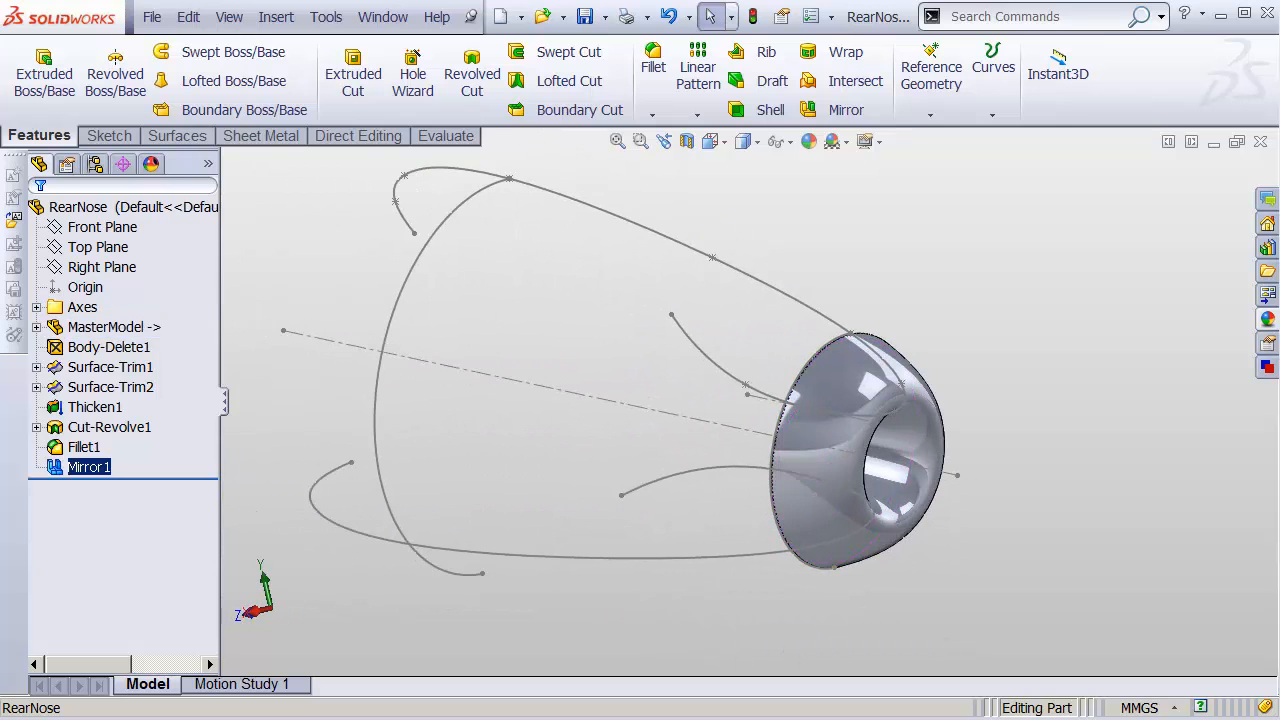
Hide the boomAxis sketch and the MasterModel sketches from 3DSketch1 through Sketch3.
{"action": "left_click", "coordinate": [36, 327]}
{"action": "left_click", "coordinate": [56, 367]}
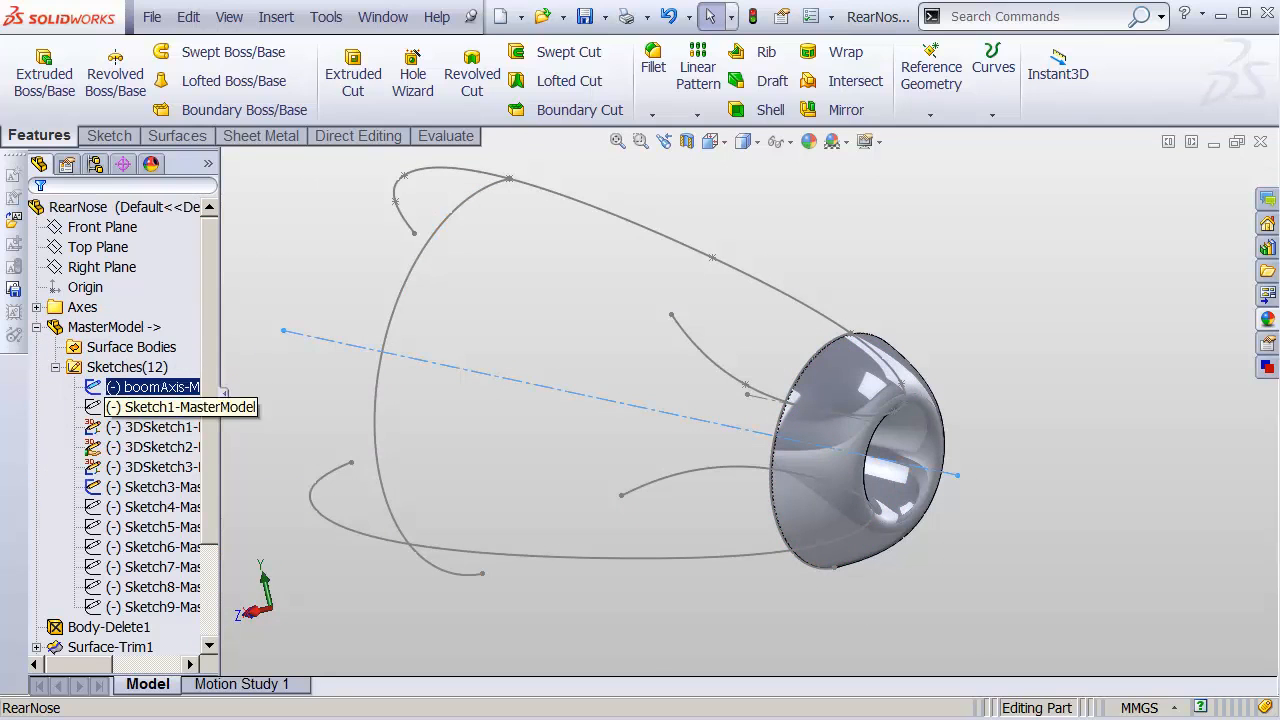
{"action": "right_click", "coordinate": [110, 388]}
{"action": "left_click", "coordinate": [140, 367]}
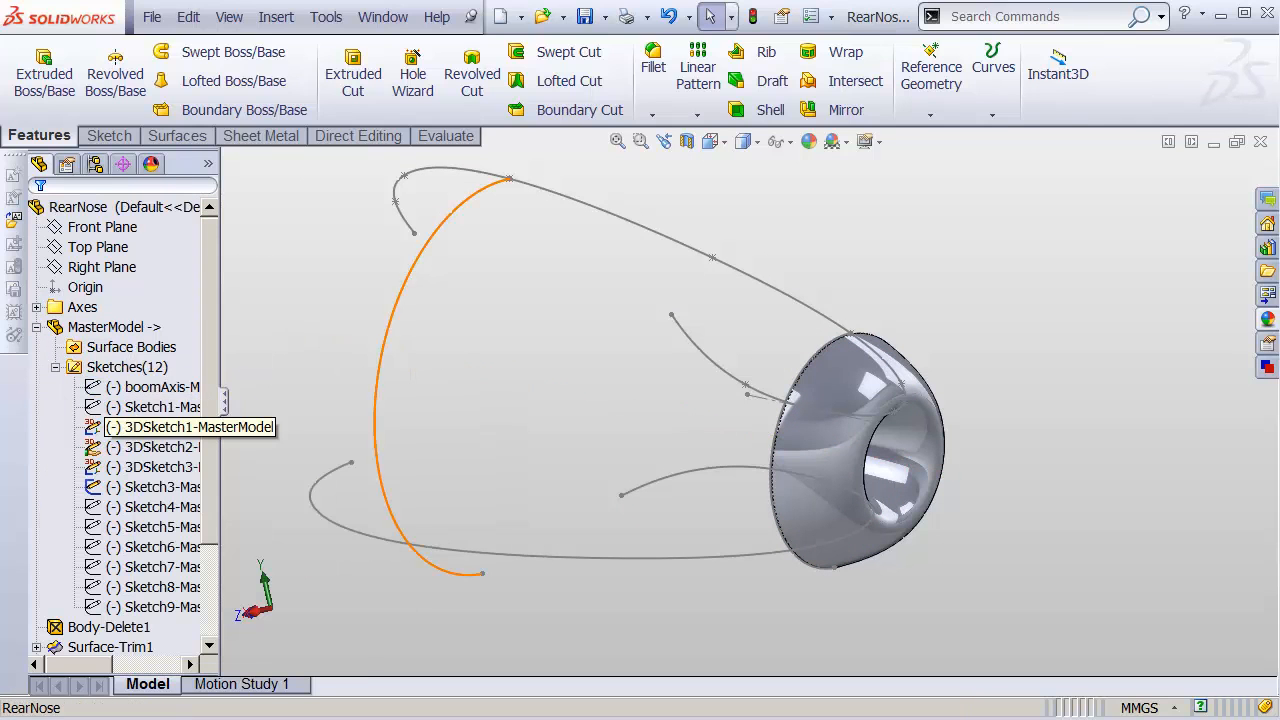
{"action": "left_click", "coordinate": [119, 429]}
{"action": "left_click", "coordinate": [119, 488], "text": "shift"}
{"action": "left_click", "coordinate": [144, 458]}
{"action": "middle_click_drag", "start_coordinate": [480, 395], "coordinate": [488, 440], "text": "shift"}
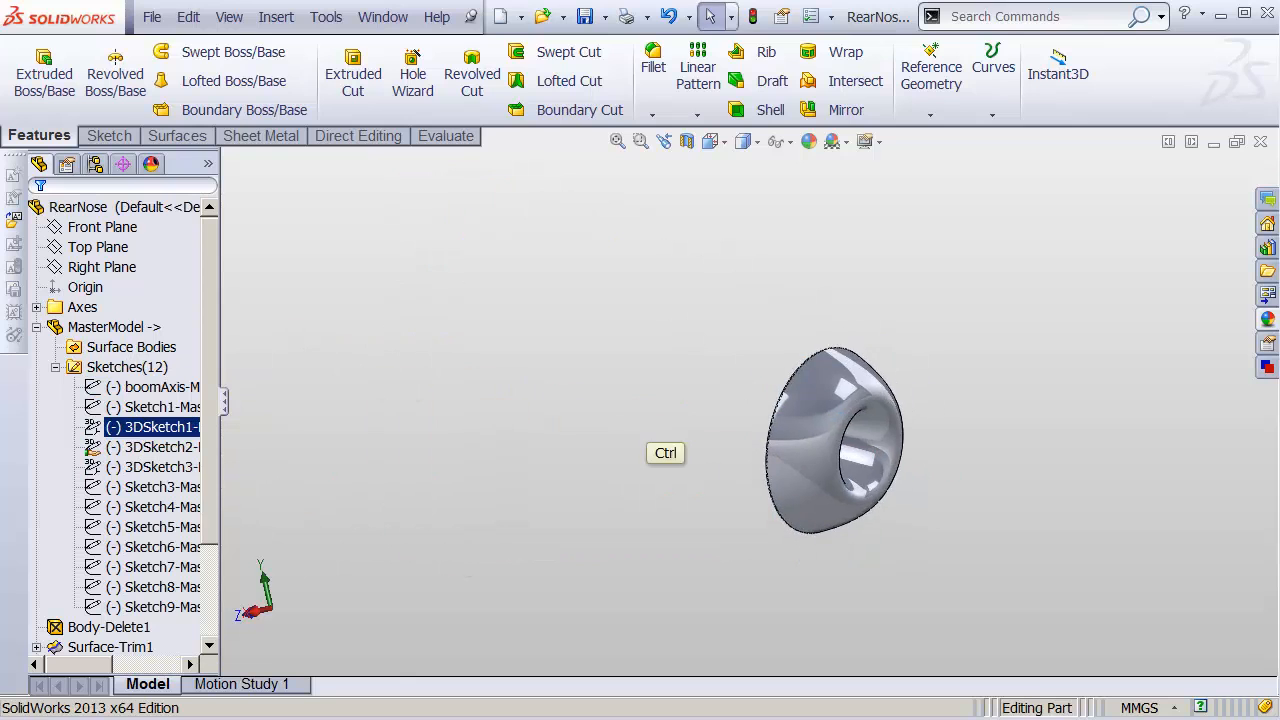
Close the RearNose part and return to the MagDan_M8 assembly.
{"action": "middle_click_drag", "start_coordinate": [655, 440], "coordinate": [615, 440], "text": "ctrl"}
{"action": "mouse_move", "coordinate": [615, 440]}
{"action": "middle_mouse_down"}
{"action": "mouse_move", "coordinate": [570, 438]}
{"action": "mouse_move", "coordinate": [650, 442]}
{"action": "mouse_move", "coordinate": [635, 440]}
{"action": "middle_mouse_up"}
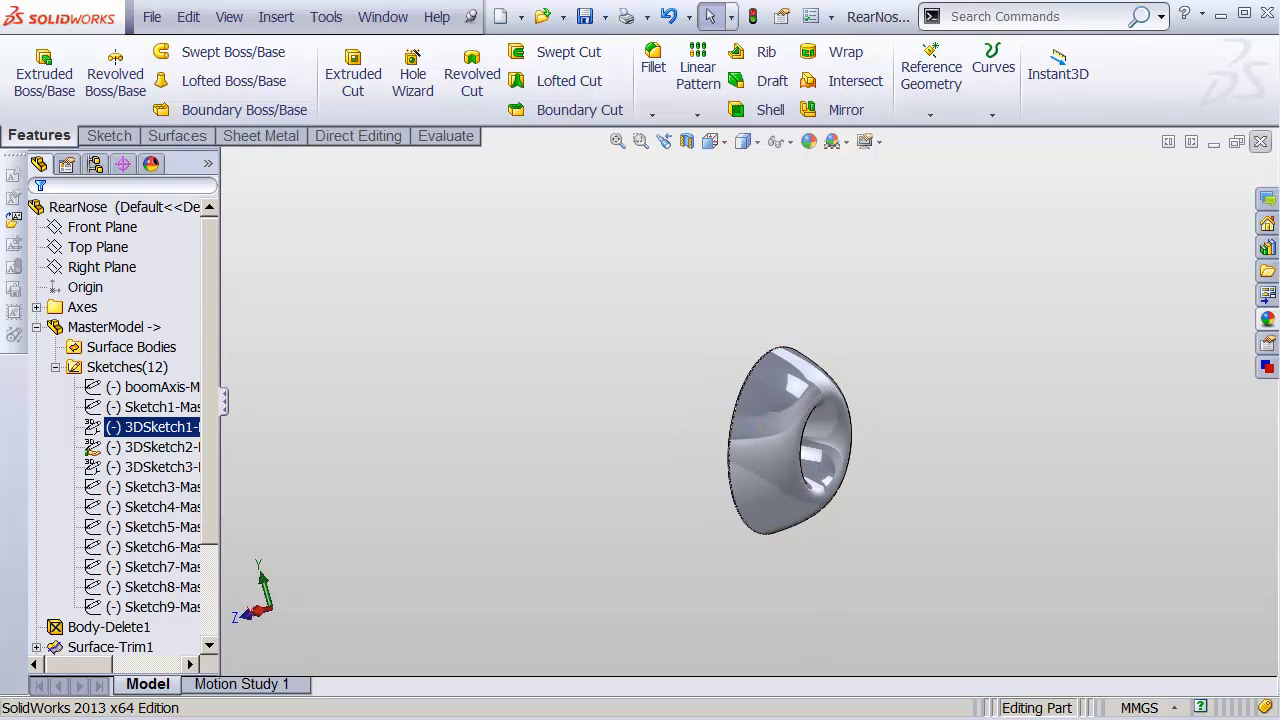
{"action": "left_click", "coordinate": [1261, 142]}
{"action": "key", "text": "Return"}
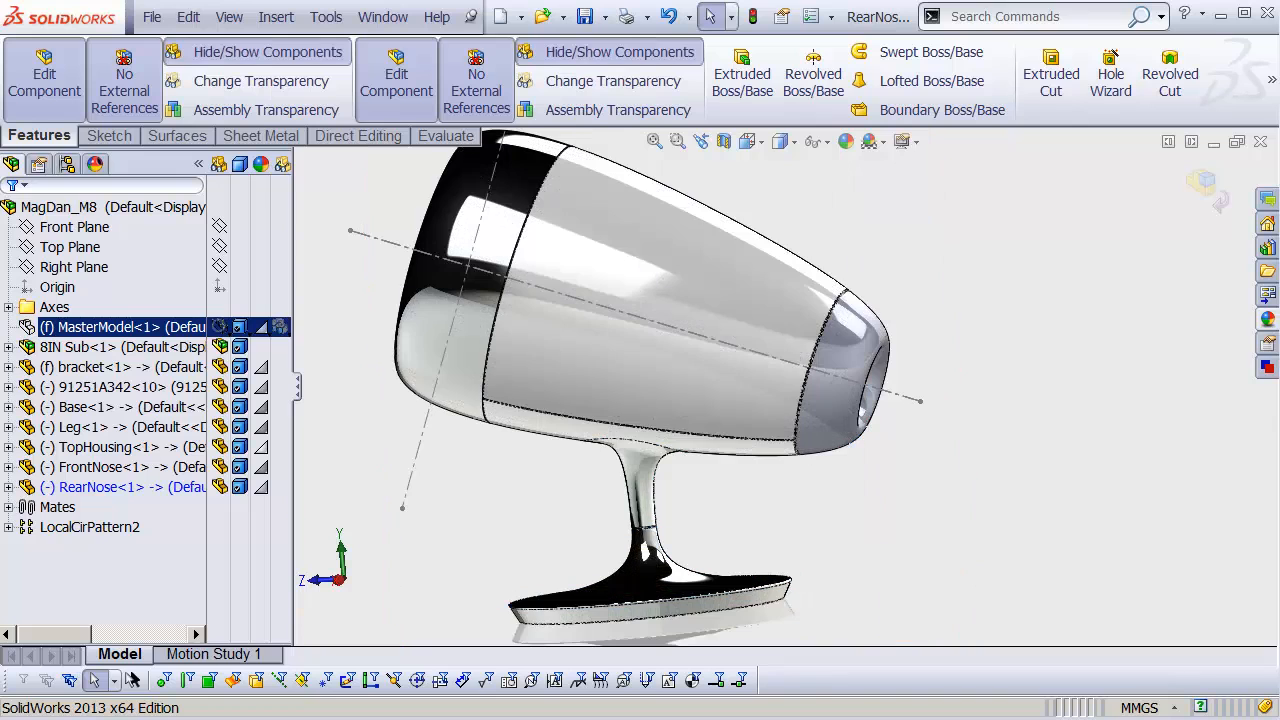
Apply the chromium plate appearance to the RearNose part in the assembly.
{"action": "left_click", "coordinate": [1267, 319]}
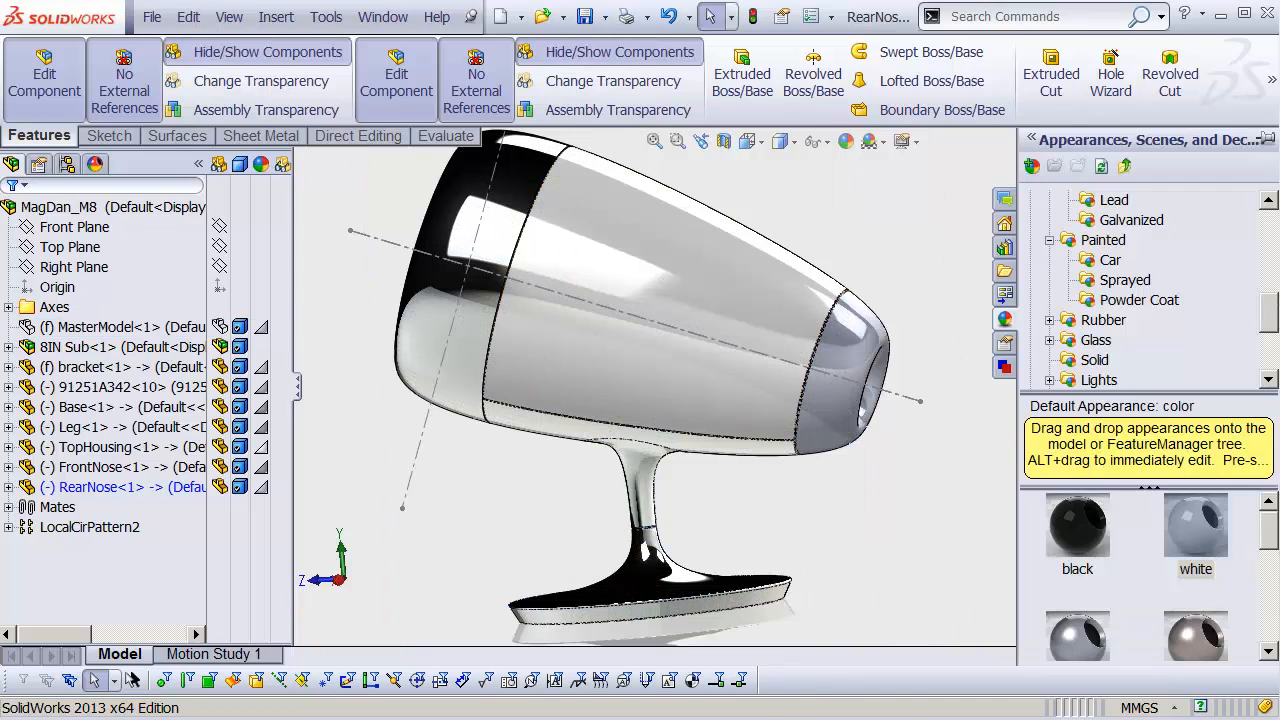
{"action": "scroll", "coordinate": [1150, 290], "scroll_direction": "up", "scroll_amount": 5}
{"action": "left_click", "coordinate": [1124, 240]}
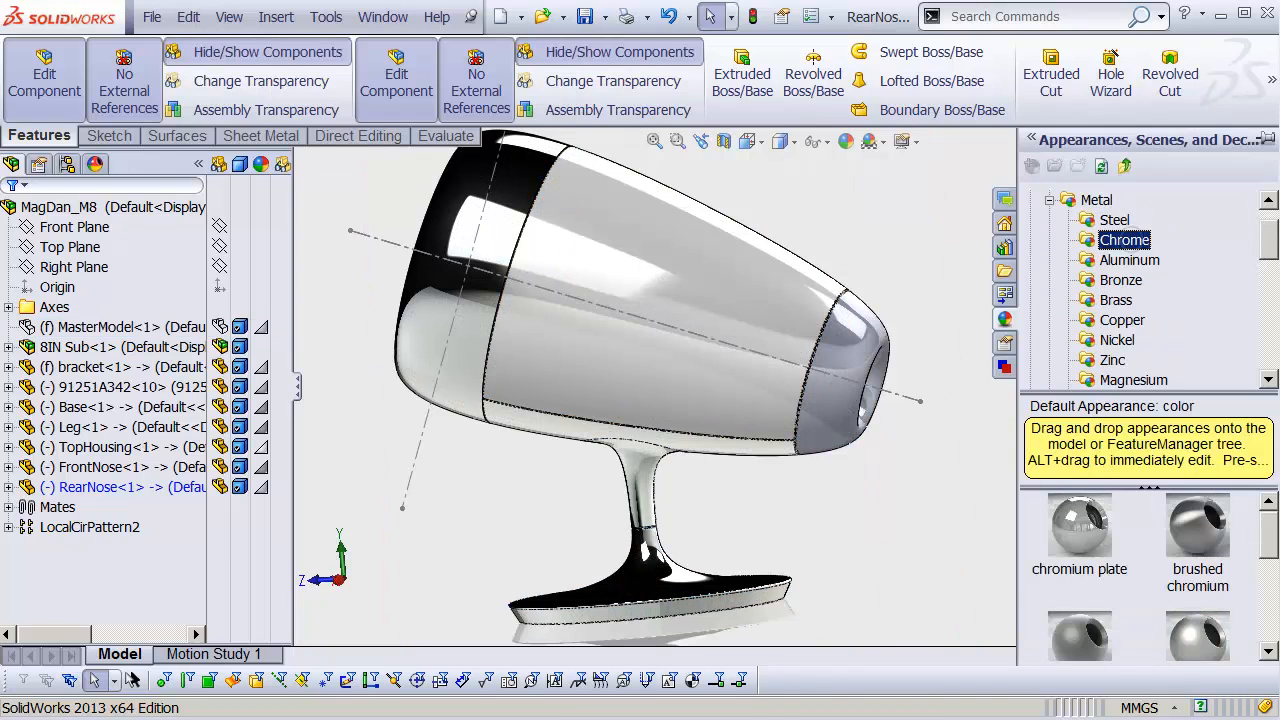
{"action": "left_click_drag", "start_coordinate": [1079, 527], "coordinate": [850, 395]}
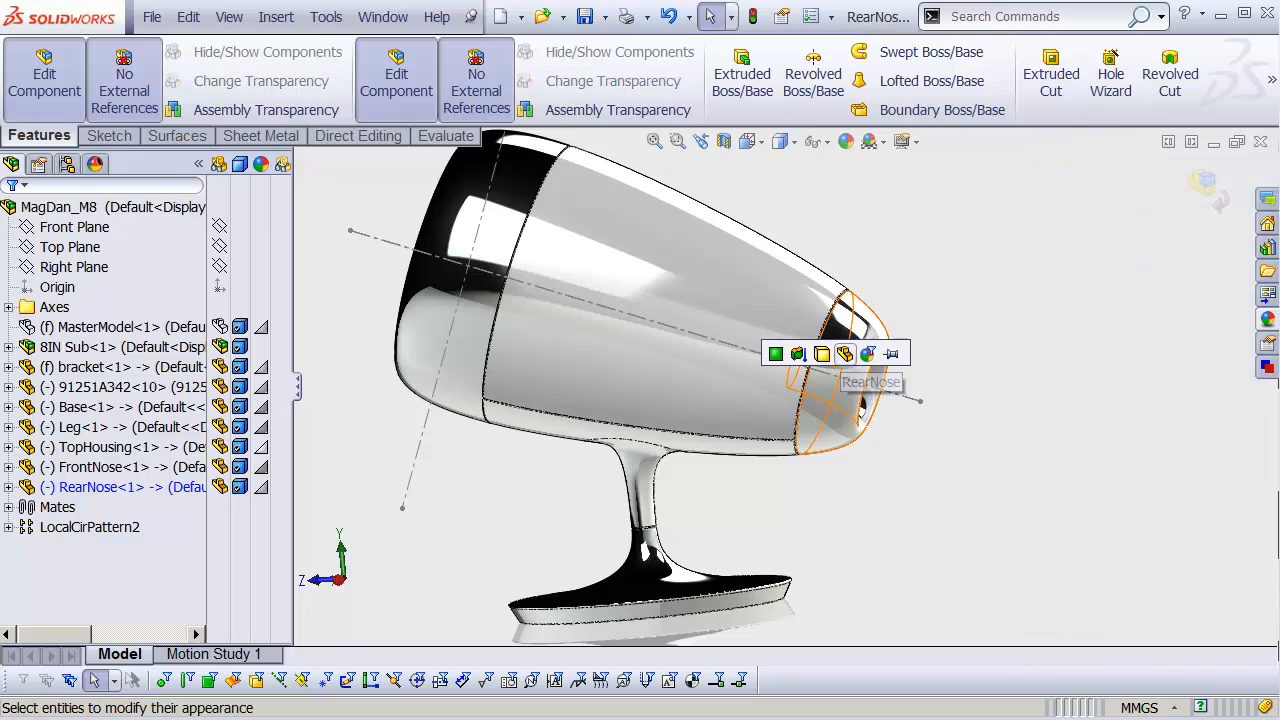
{"action": "left_click", "coordinate": [845, 355]}
{"action": "middle_click_drag", "start_coordinate": [966, 289], "coordinate": [920, 292]}
{"action": "mouse_move", "coordinate": [720, 395]}
{"action": "middle_mouse_down"}
{"action": "mouse_move", "coordinate": [914, 417]}
{"action": "mouse_move", "coordinate": [960, 392]}
{"action": "mouse_move", "coordinate": [700, 398]}
{"action": "mouse_move", "coordinate": [755, 392]}
{"action": "mouse_move", "coordinate": [850, 410]}
{"action": "mouse_move", "coordinate": [740, 396]}
{"action": "middle_mouse_up"}
{"action": "middle_click_drag", "start_coordinate": [748, 352], "coordinate": [780, 367]}
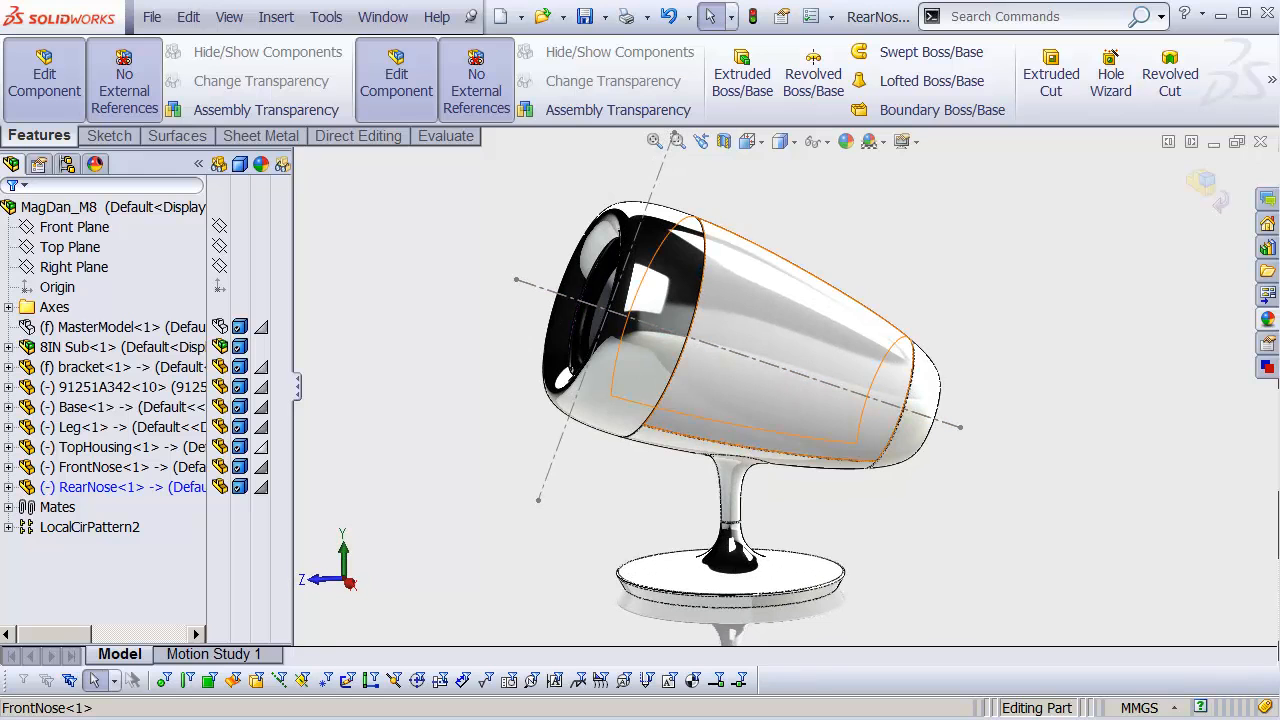
{"action": "mouse_move", "coordinate": [822, 452]}
{"action": "middle_mouse_down"}
{"action": "mouse_move", "coordinate": [790, 428]}
{"action": "mouse_move", "coordinate": [820, 440]}
{"action": "middle_mouse_up"}
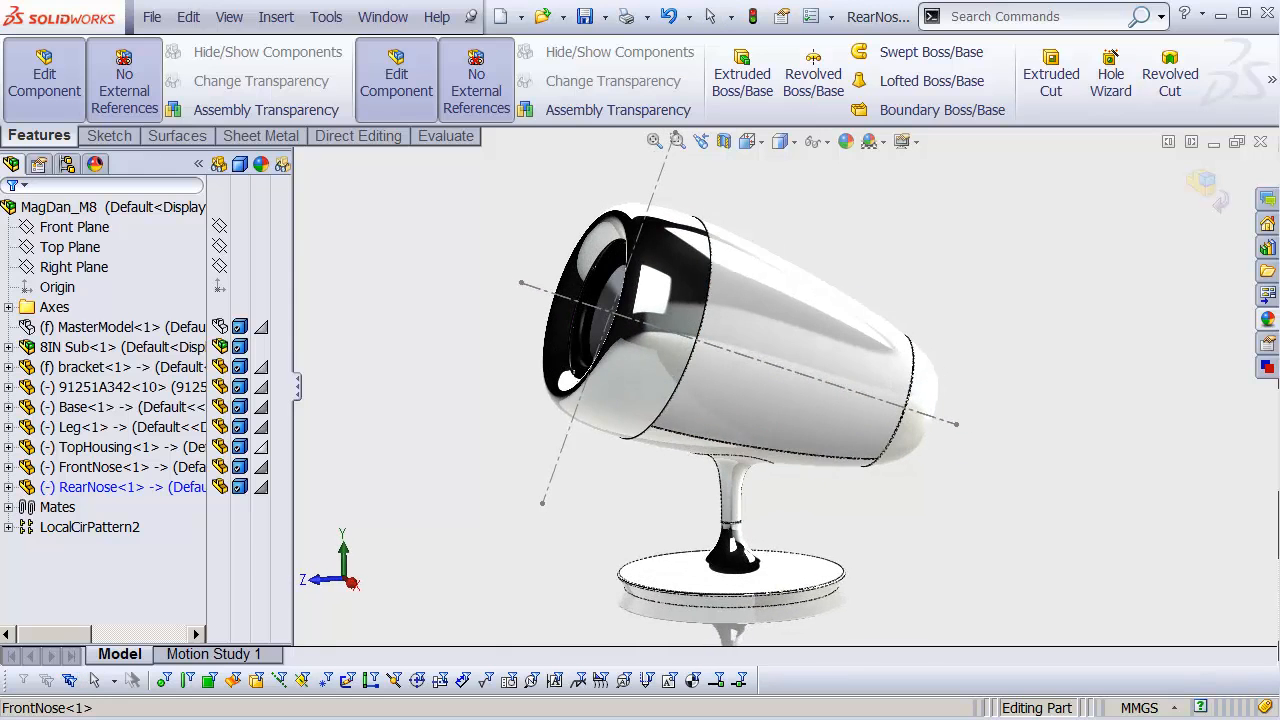